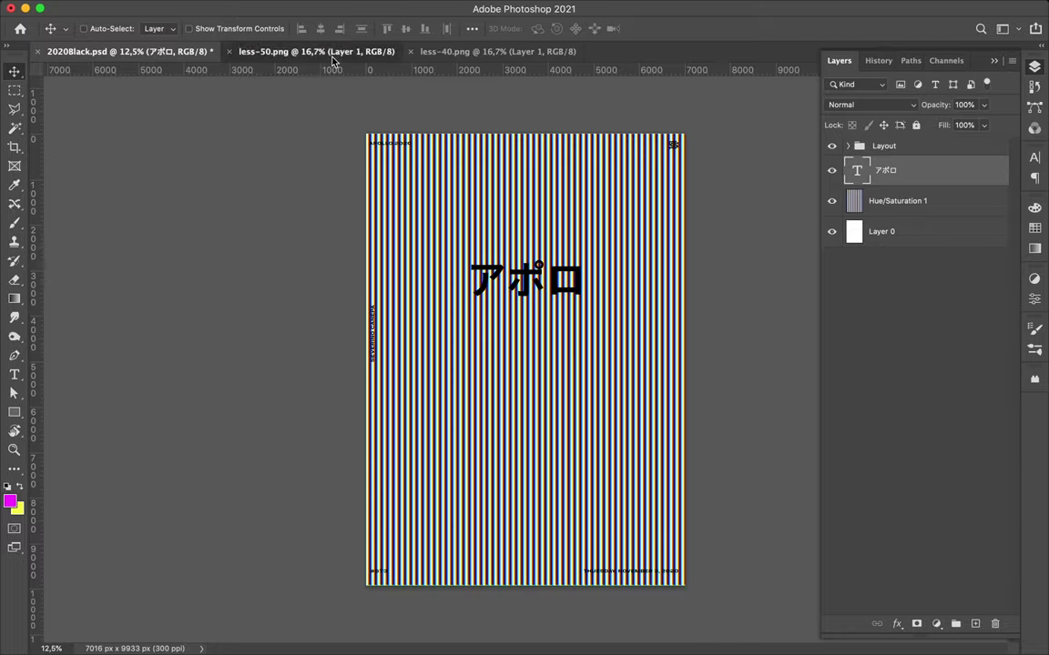
# - Discard the less-50 skull's colour information and convert less-40.png to RGB Color
pyautogui.moveTo(370, 149); pyautogui.dragTo(695, 601)
pyautogui.click(154, 10)
pyautogui.click(474, 45)
pyautogui.click(632, 246)
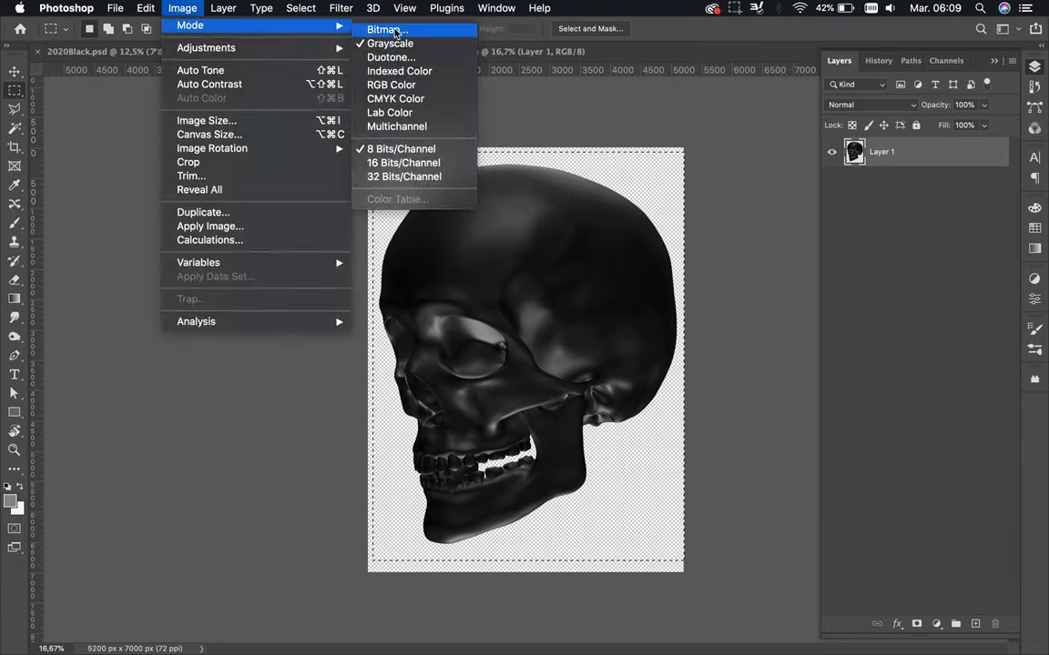
pyautogui.click(498, 51)
pyautogui.click(183, 8)
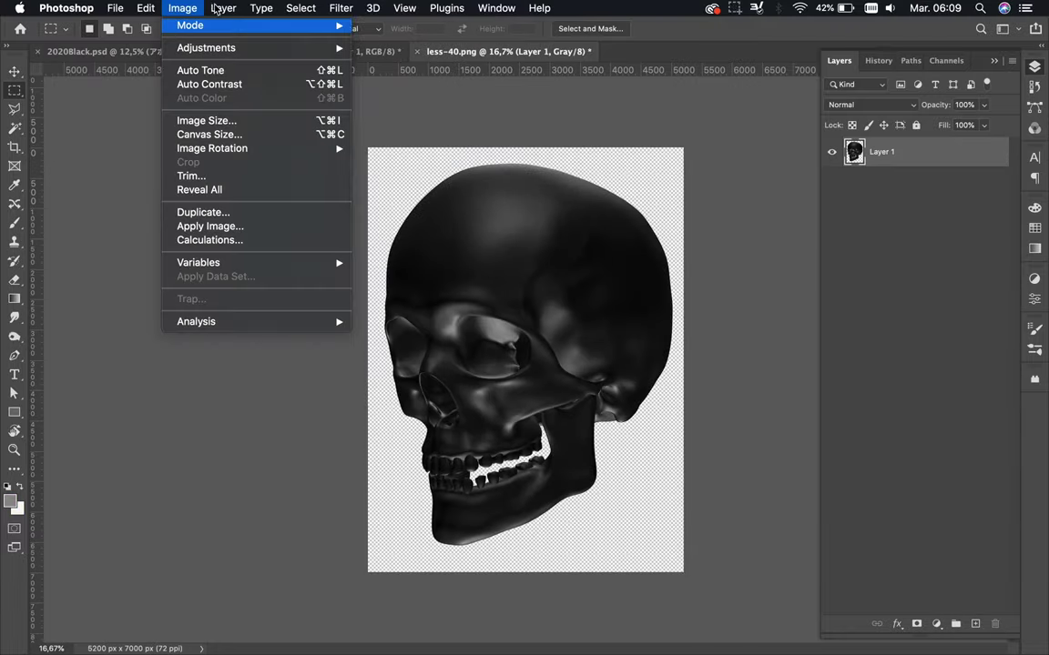
pyautogui.click(391, 85)
# - Shift the less-50 skull's Green and Blue channels slightly to create colour fringes
pyautogui.click(364, 51)
pyautogui.click(951, 60)
pyautogui.click(914, 122)
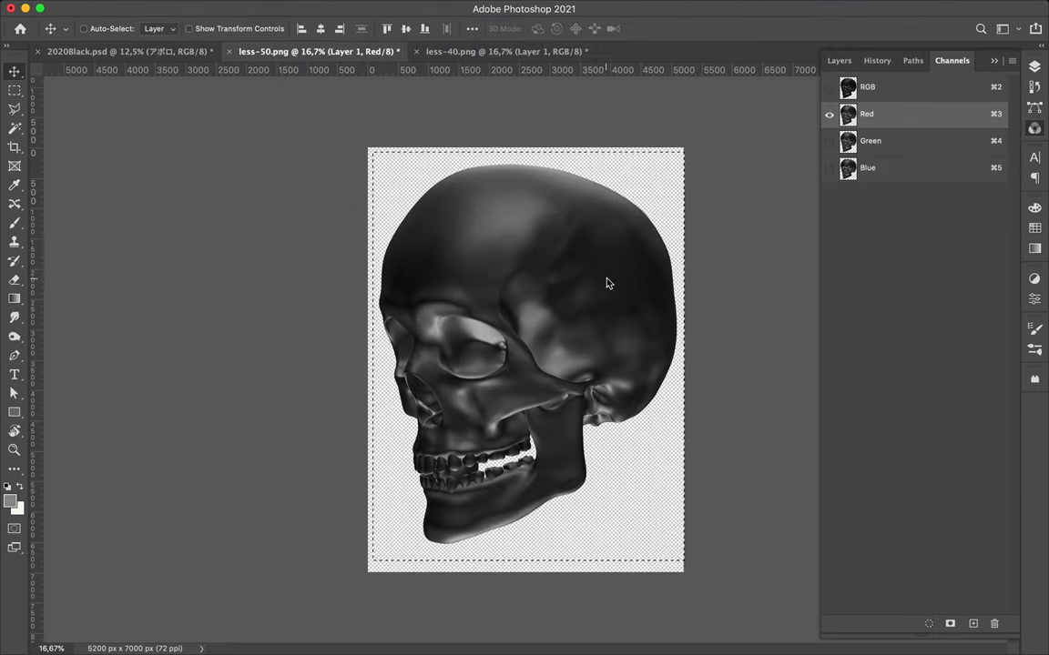
pyautogui.press('super+4')
pyautogui.moveTo(503, 307); pyautogui.dragTo(505, 314)
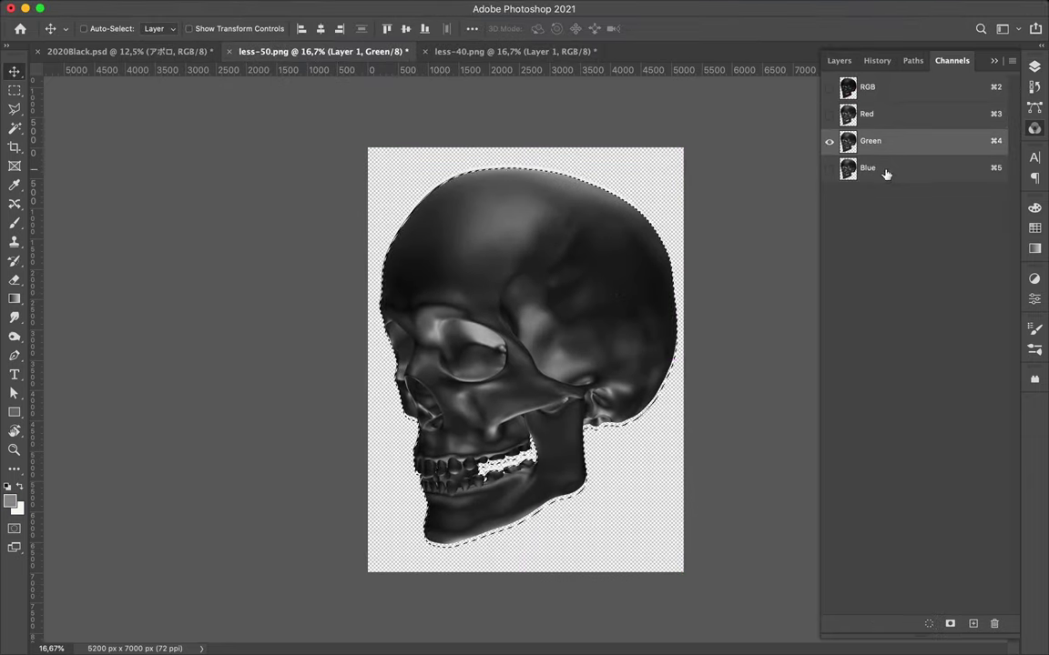
pyautogui.click(885, 168)
pyautogui.moveTo(369, 149); pyautogui.dragTo(706, 566)
pyautogui.moveTo(501, 293); pyautogui.dragTo(504, 298)
# - Restore the full-colour composite and drag the fringed skull into 2020Black.psd
pyautogui.click(829, 86)
pyautogui.click(831, 115)
pyautogui.click(829, 113)
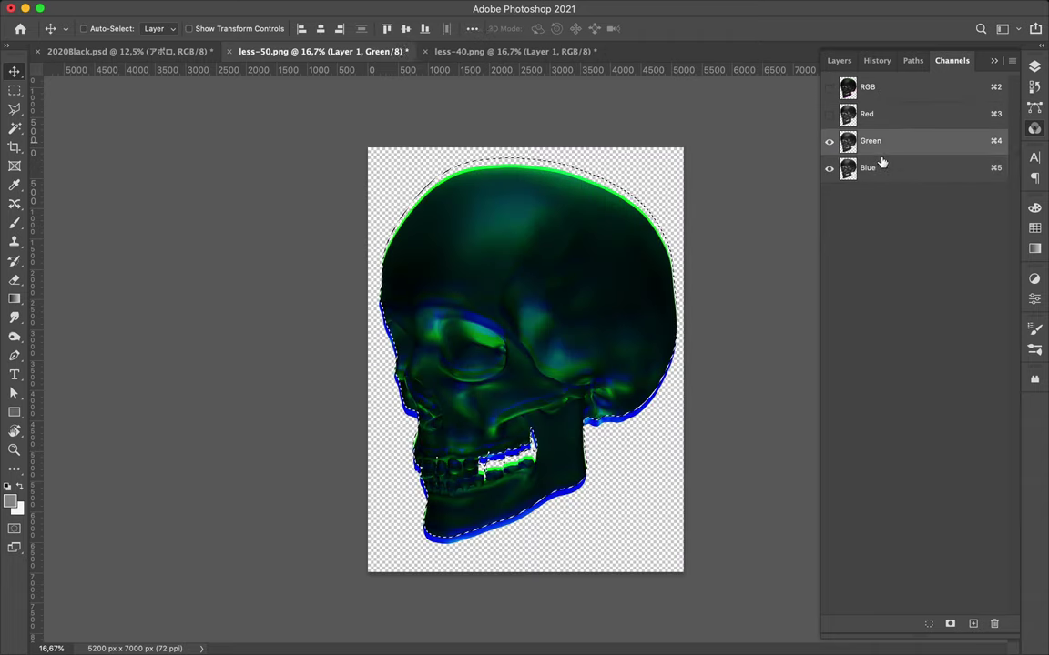
pyautogui.keyDown('shift'); pyautogui.click(899, 168); pyautogui.keyUp('shift')
pyautogui.press('m')
pyautogui.click(377, 223)
pyautogui.click(829, 114)
pyautogui.press('v')
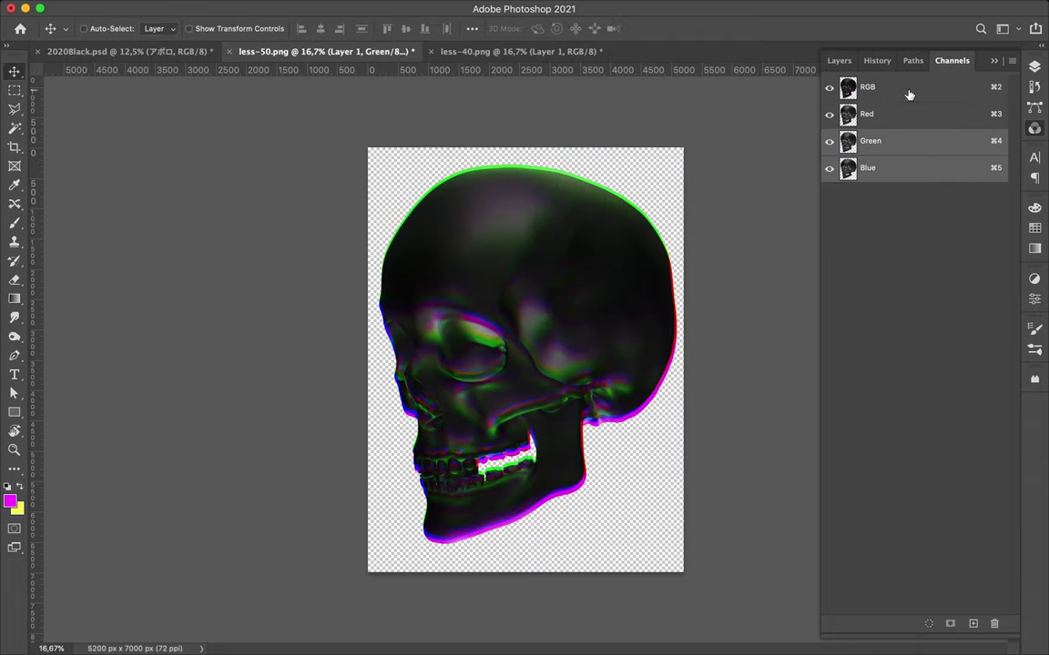
pyautogui.click(838, 60)
pyautogui.moveTo(402, 210)
pyautogui.mouseDown()
pyautogui.moveTo(188, 59)
pyautogui.moveTo(501, 273)
pyautogui.mouseUp()
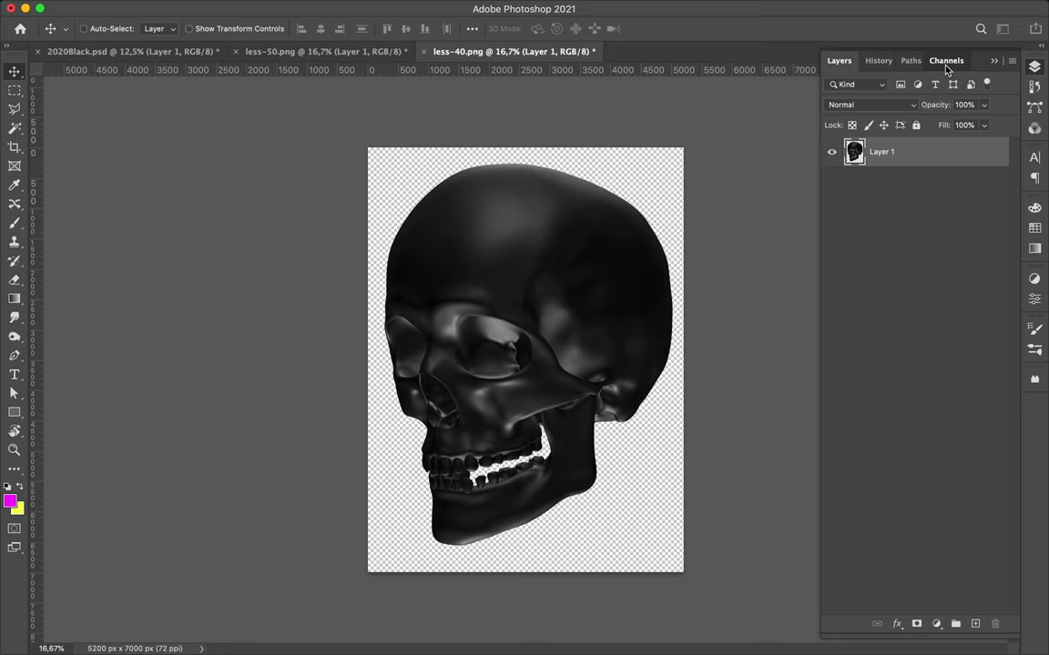
# - Select the less-40 skull and shift its Red channel diagonally
pyautogui.click(951, 60)
pyautogui.press('m')
pyautogui.moveTo(377, 153); pyautogui.dragTo(679, 563)
pyautogui.press('super+3')
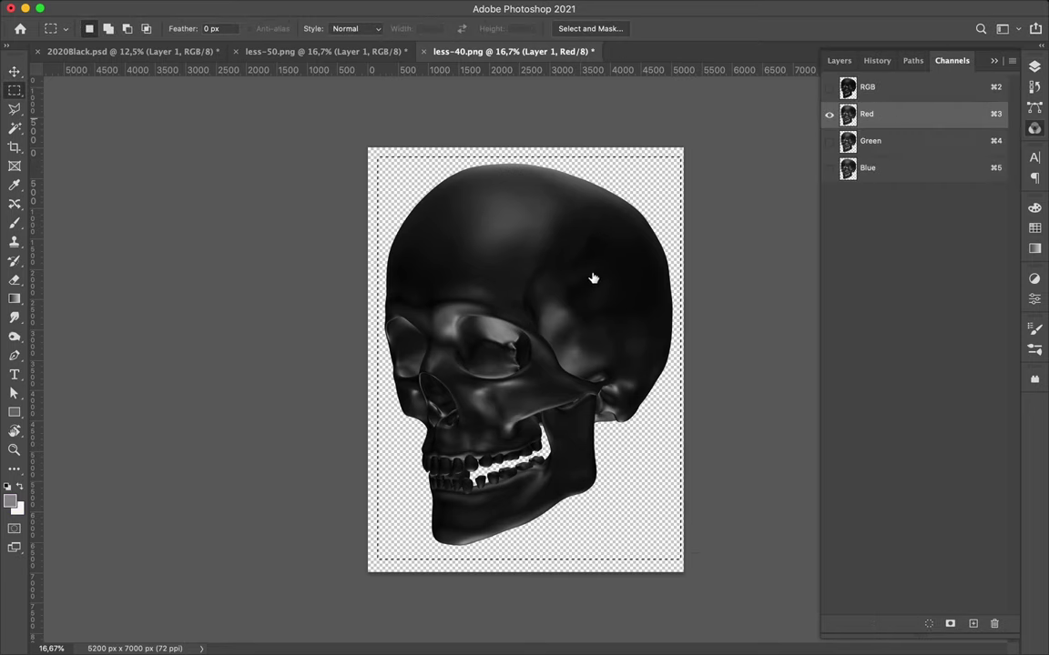
pyautogui.press('v')
pyautogui.moveTo(575, 277); pyautogui.dragTo(583, 282)
# - Select the Green channel's skull and nudge it down slightly
pyautogui.click(915, 141)
pyautogui.press('m')
pyautogui.moveTo(374, 156); pyautogui.dragTo(675, 547)
pyautogui.press('v')
pyautogui.moveTo(536, 340); pyautogui.dragTo(540, 341)
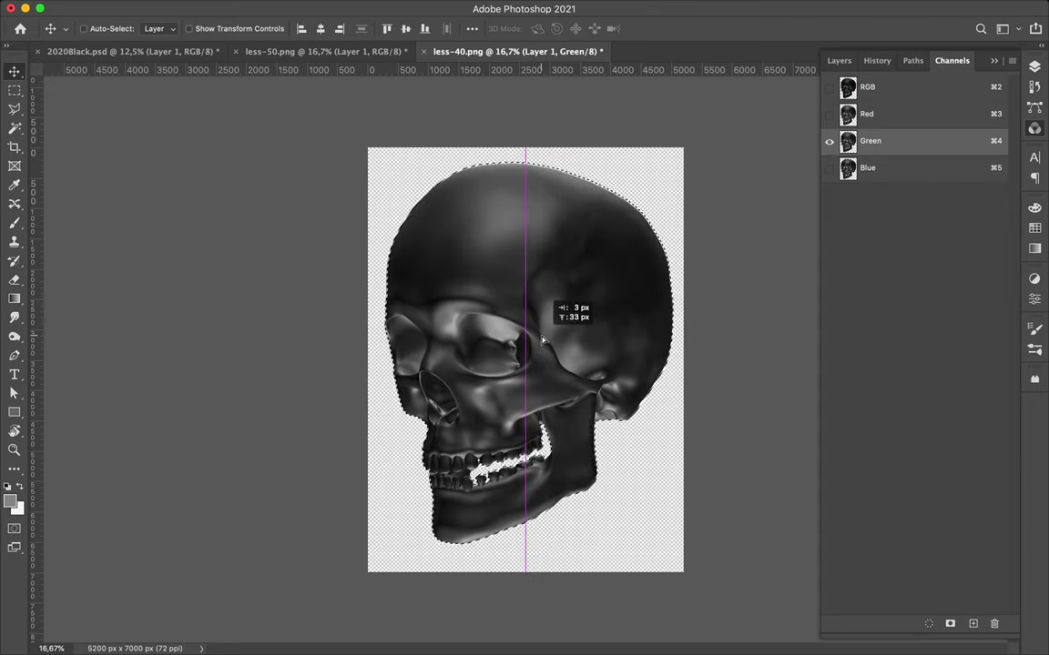
pyautogui.moveTo(540, 342); pyautogui.dragTo(544, 342)
# - Select the Blue channel's skull and nudge it sideways
pyautogui.click(883, 169)
pyautogui.press('m')
pyautogui.moveTo(377, 156); pyautogui.dragTo(679, 551)
pyautogui.press('v')
pyautogui.moveTo(533, 397); pyautogui.dragTo(530, 398)
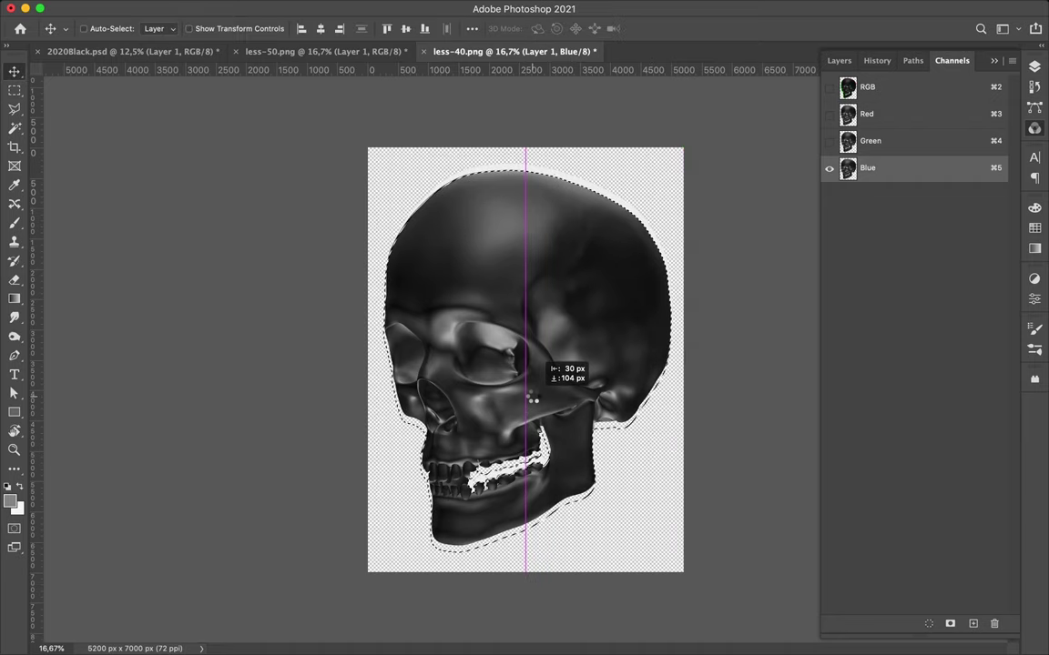
# - Show the full composite and drag the fringed skull into 2020Black.psd
pyautogui.press('`')
pyautogui.hotkey('ctrl', '2')
pyautogui.moveTo(601, 173); pyautogui.dragTo(500, 442)
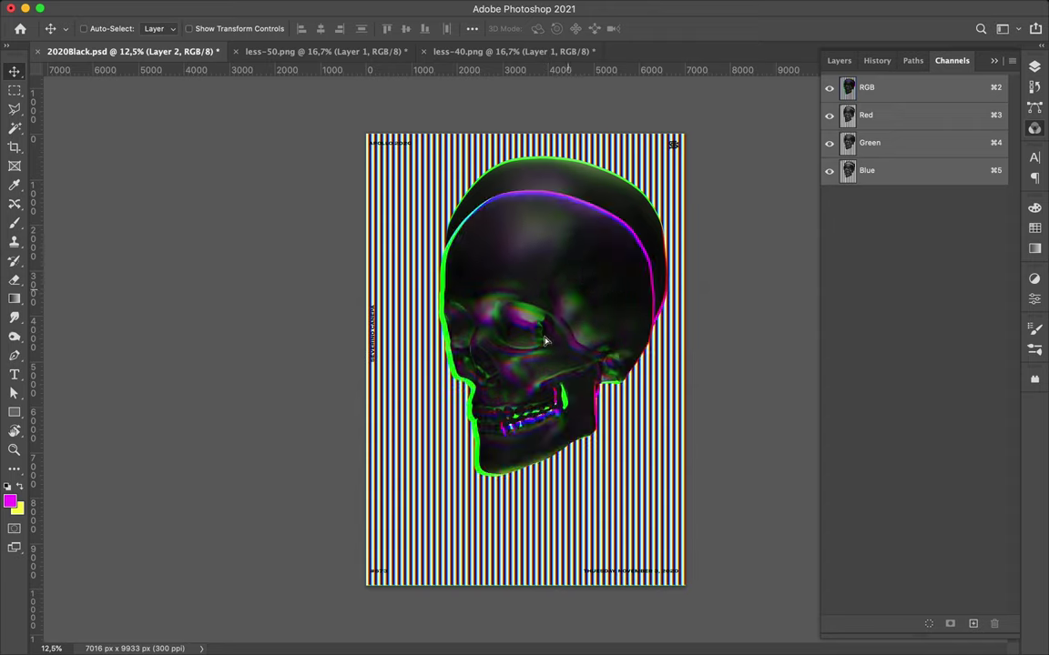
# - Add a Hue/Saturation adjustment above the skull and shift its hue
pyautogui.click(838, 60)
pyautogui.click(937, 624)
pyautogui.click(869, 443)
pyautogui.moveTo(901, 374)
pyautogui.mouseDown()
pyautogui.moveTo(804, 376)
pyautogui.moveTo(949, 379)
pyautogui.mouseUp()
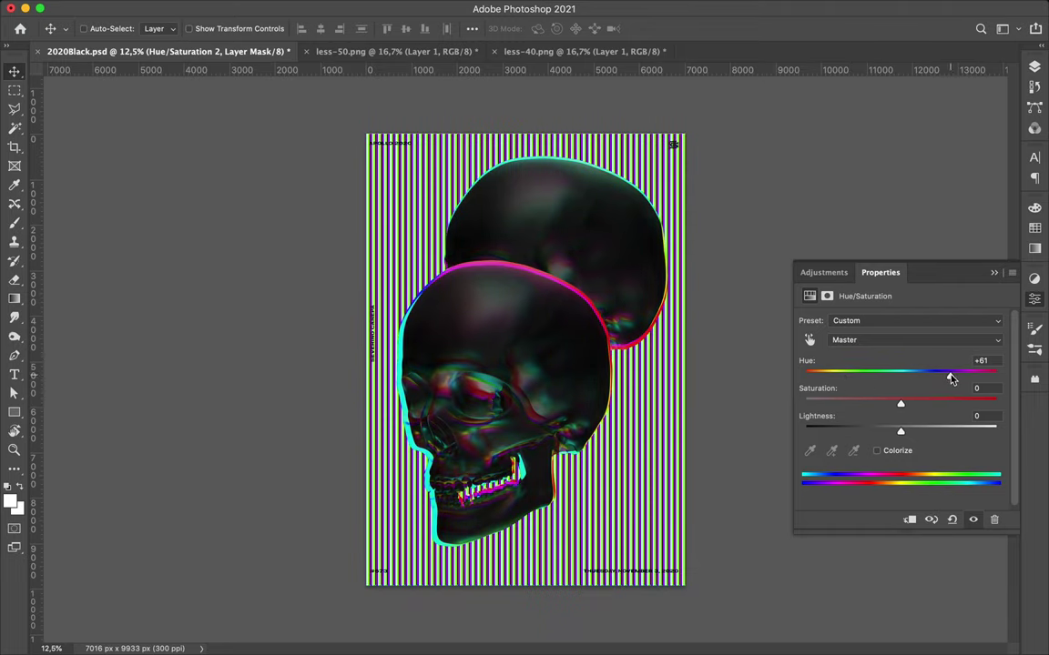
pyautogui.scroll(8, 403, 234)
pyautogui.scroll(-2, 406, 237)
pyautogui.scroll(-1, 407, 239)
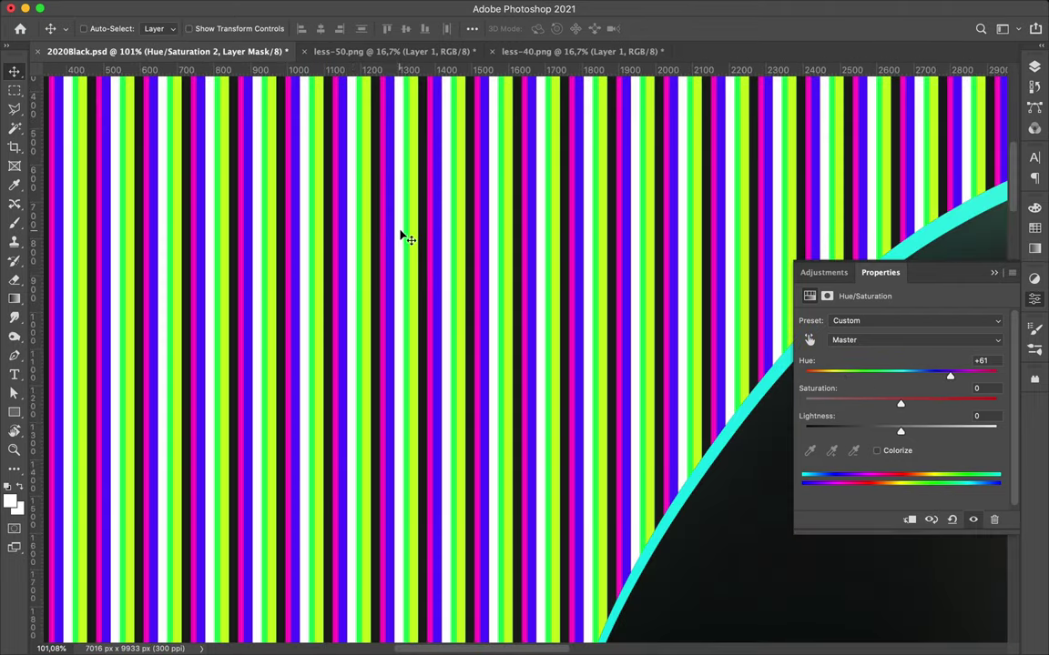
# - Duplicate the hue adjustment above the other skull and stripes, merging it into each skull
pyautogui.click(1034, 67)
pyautogui.moveTo(930, 173); pyautogui.dragTo(927, 246)
pyautogui.keyDown('shift'); pyautogui.click(945, 264); pyautogui.keyUp('shift')
pyautogui.press('super+e')
pyautogui.click(947, 202)
pyautogui.keyDown('shift'); pyautogui.click(933, 176); pyautogui.keyUp('shift')
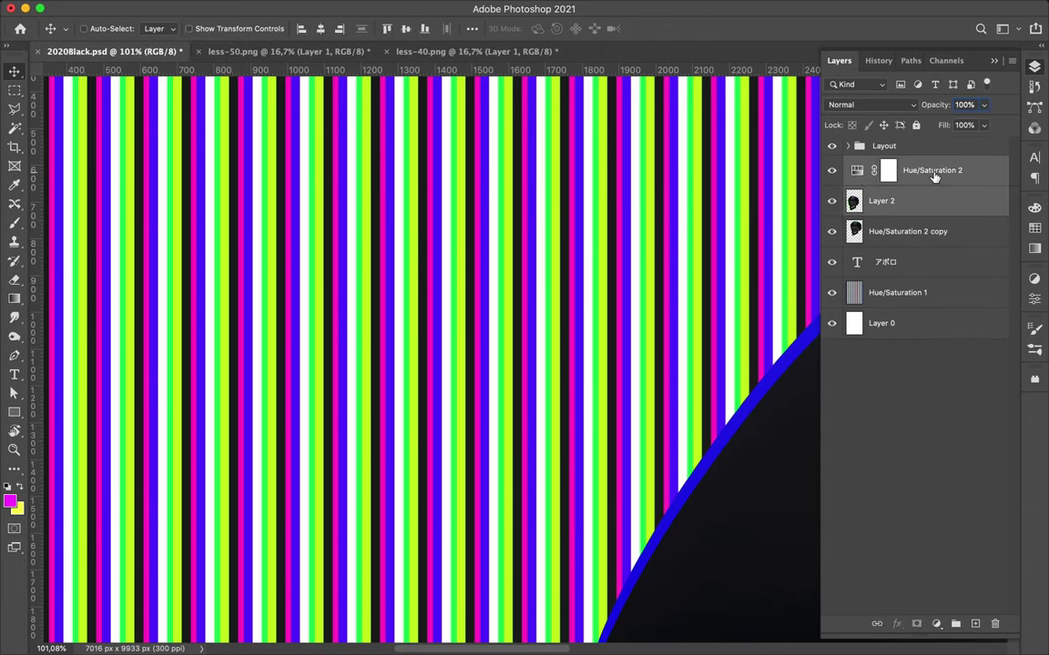
pyautogui.moveTo(933, 176); pyautogui.dragTo(938, 278)
pyautogui.click(946, 203)
pyautogui.keyDown('shift'); pyautogui.click(973, 172); pyautogui.keyUp('shift')
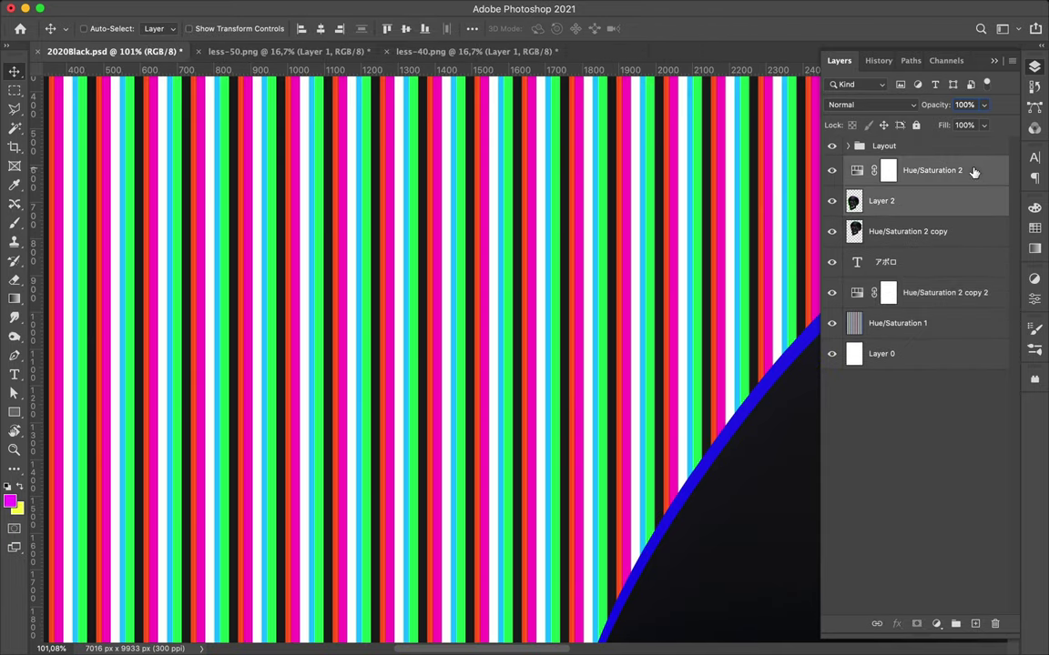
pyautogui.press('super+e')
# - Set the stripe background's hue adjustment to -44
pyautogui.doubleClick(857, 265)
pyautogui.moveTo(901, 375)
pyautogui.mouseDown()
pyautogui.moveTo(982, 375)
pyautogui.moveTo(807, 374)
pyautogui.moveTo(861, 375)
pyautogui.mouseUp()
pyautogui.press('F7')
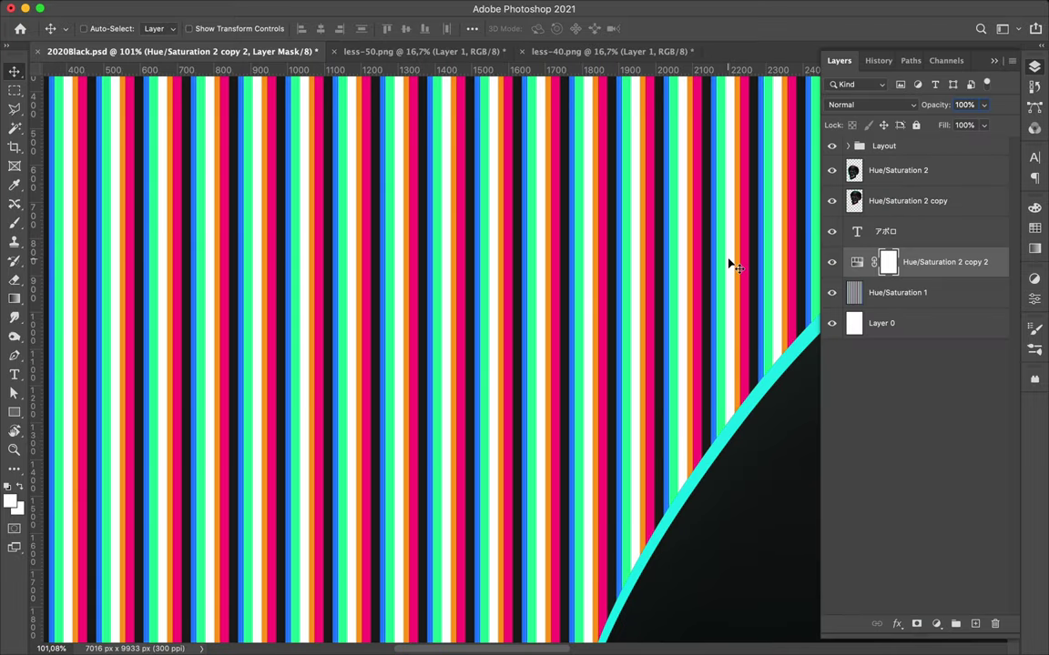
pyautogui.press('super+0')
# - Sample the cyan fringe colour and merge the stripe adjustment into the background
pyautogui.press('i')
pyautogui.keyDown('super'); pyautogui.click(668, 241); pyautogui.keyUp('super')
pyautogui.click(599, 273)
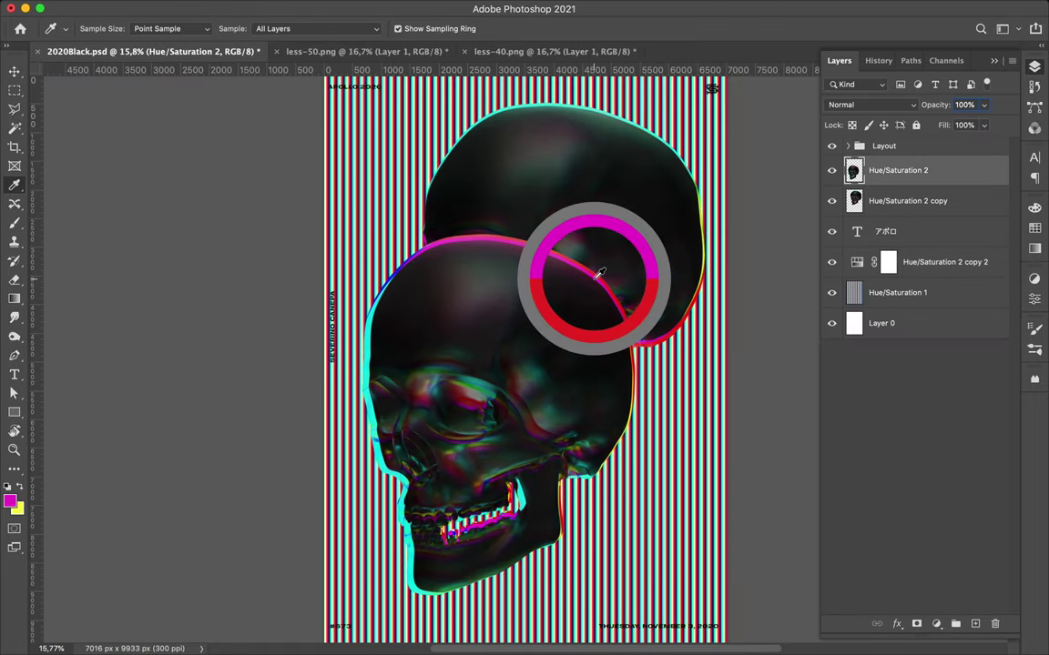
pyautogui.moveTo(599, 273); pyautogui.dragTo(331, 301)
pyautogui.click(937, 262)
pyautogui.keyDown('shift'); pyautogui.click(936, 295); pyautogui.keyUp('shift')
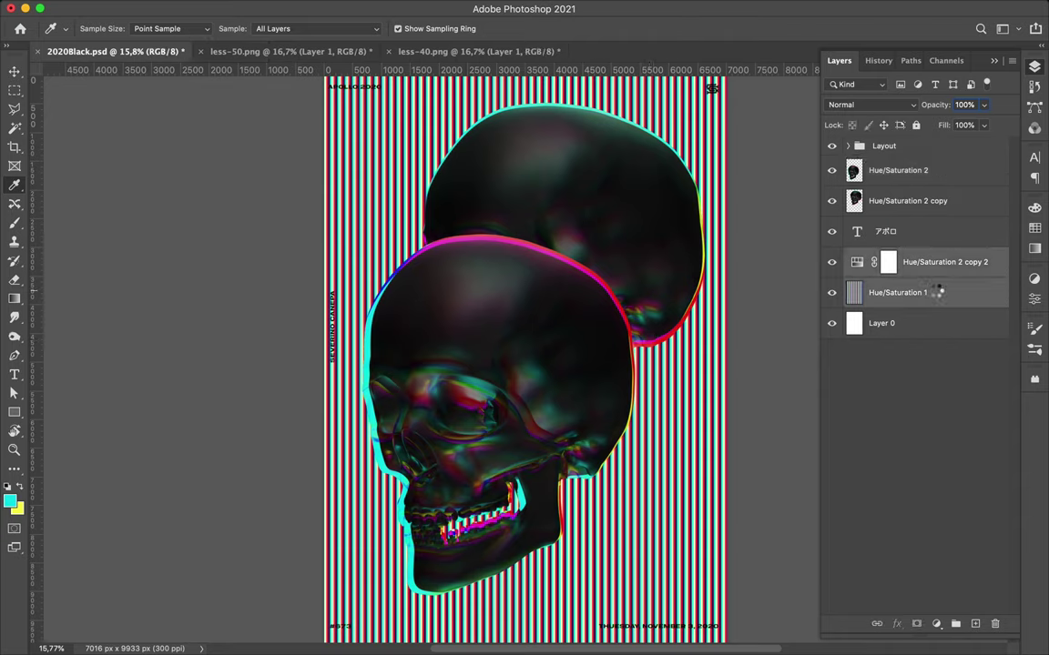
pyautogui.press('super+e')
# - Hide the Hue/Saturation 2 skull and copy a thin vertical strip onto its own layer
pyautogui.press('v')
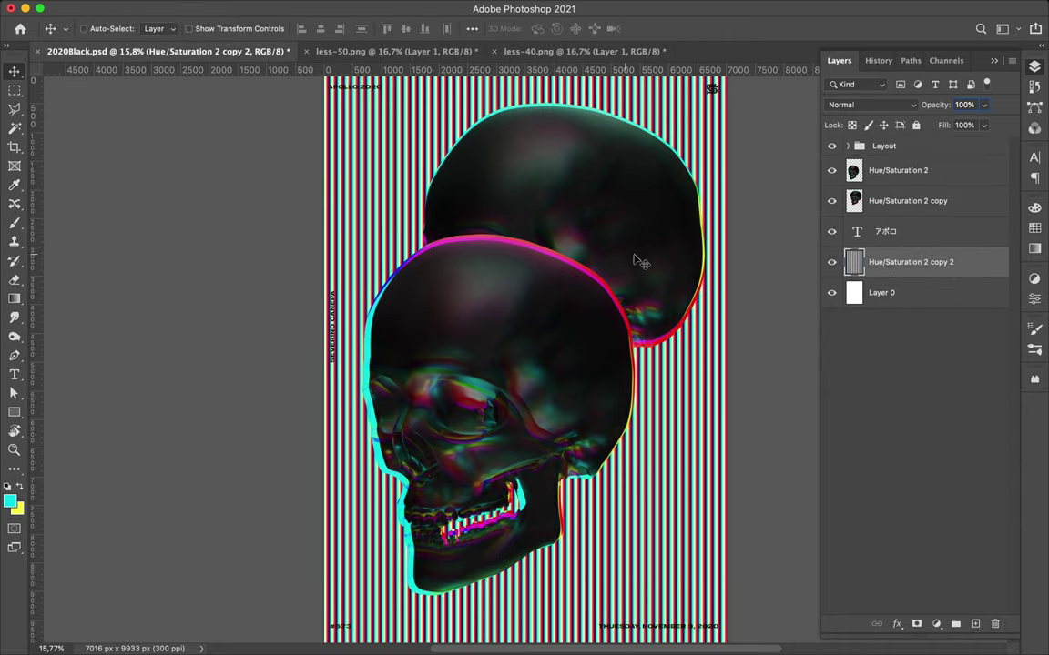
pyautogui.keyDown('super'); pyautogui.click(637, 262); pyautogui.keyUp('super')
pyautogui.click(832, 171)
pyautogui.press('m')
pyautogui.moveTo(526, 98); pyautogui.dragTo(528, 454)
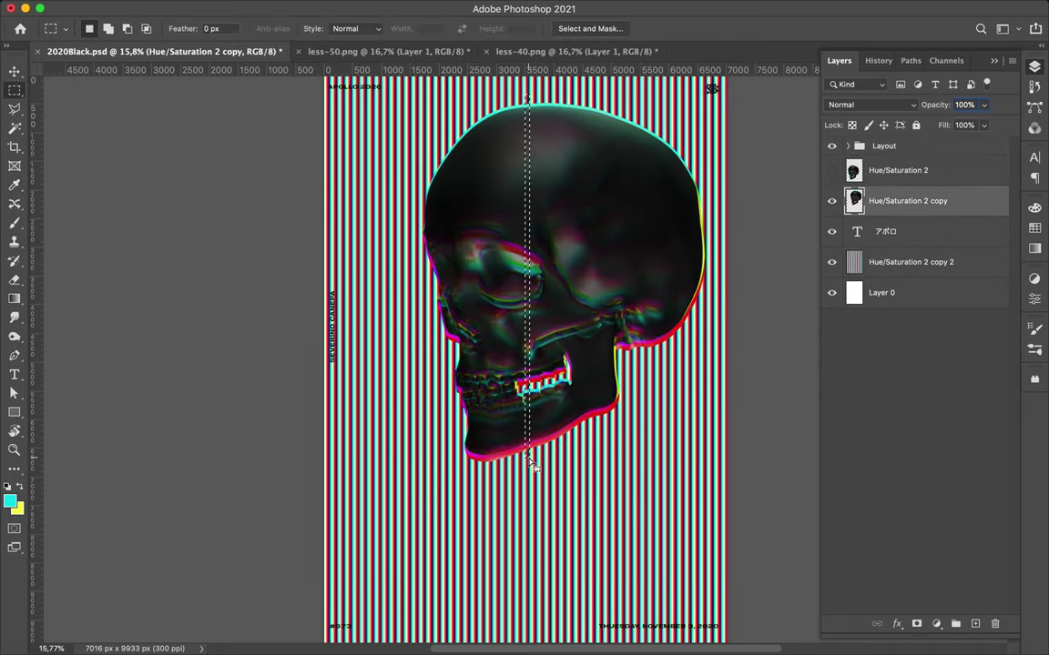
pyautogui.press('super+j')
pyautogui.press('v')
pyautogui.keyDown('shift'); pyautogui.click(896, 231); pyautogui.keyUp('shift')
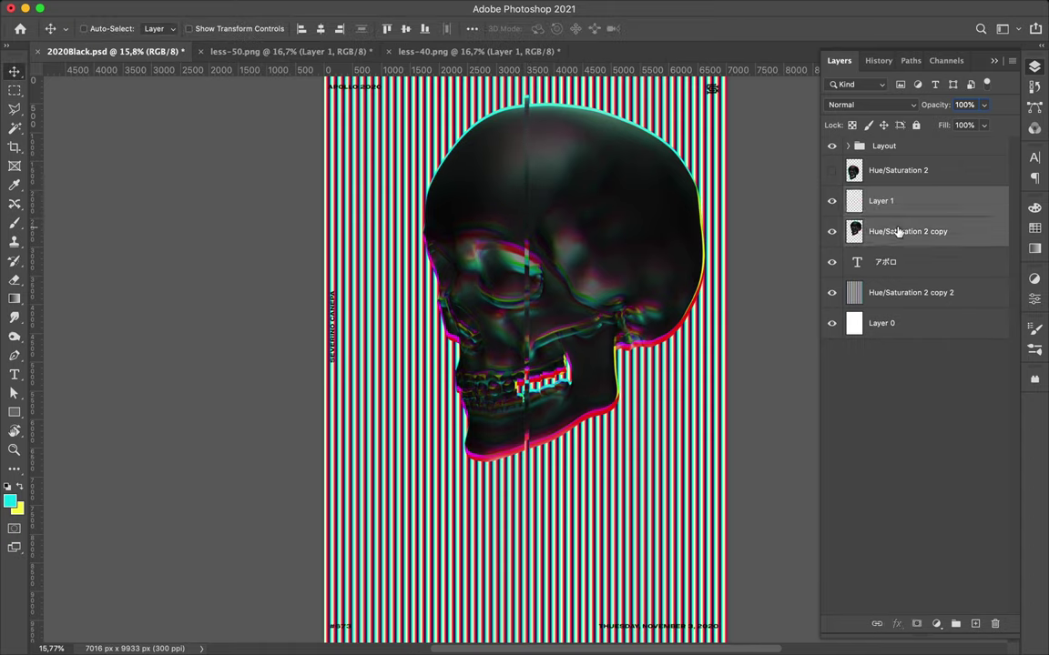
pyautogui.press('super+g')
# - Copy another skull strip to Layer 2 and shift it down
pyautogui.hotkey('alt', '[')
pyautogui.hotkey('alt', '[')
pyautogui.press('m')
pyautogui.press('super+j')
pyautogui.press('super+z')
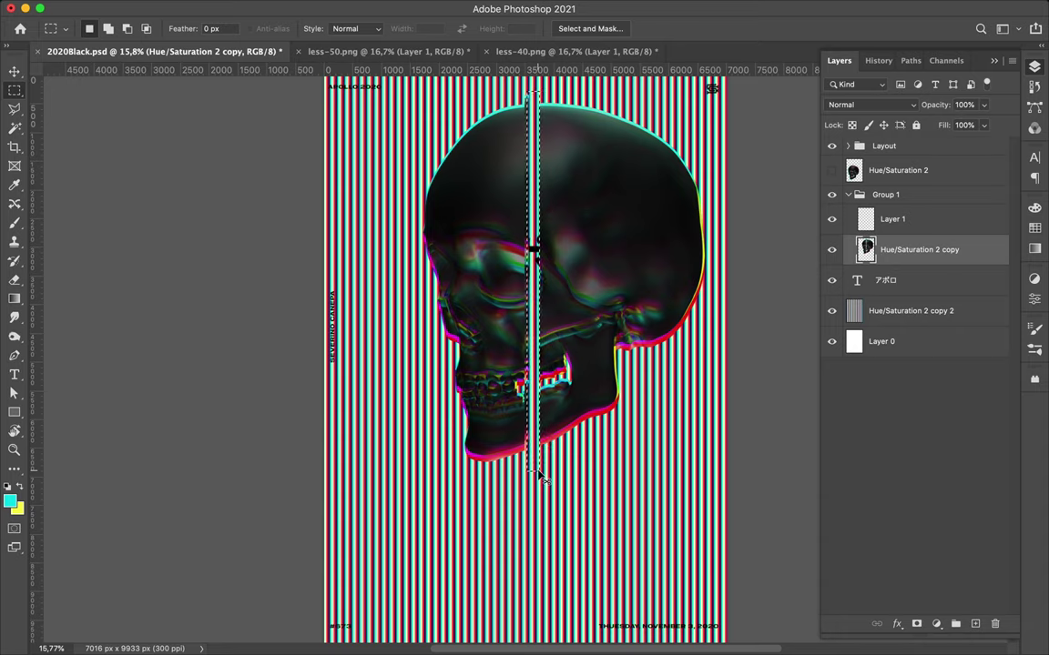
pyautogui.press('super+j')
pyautogui.press('v')
pyautogui.moveTo(537, 200); pyautogui.dragTo(536, 222)
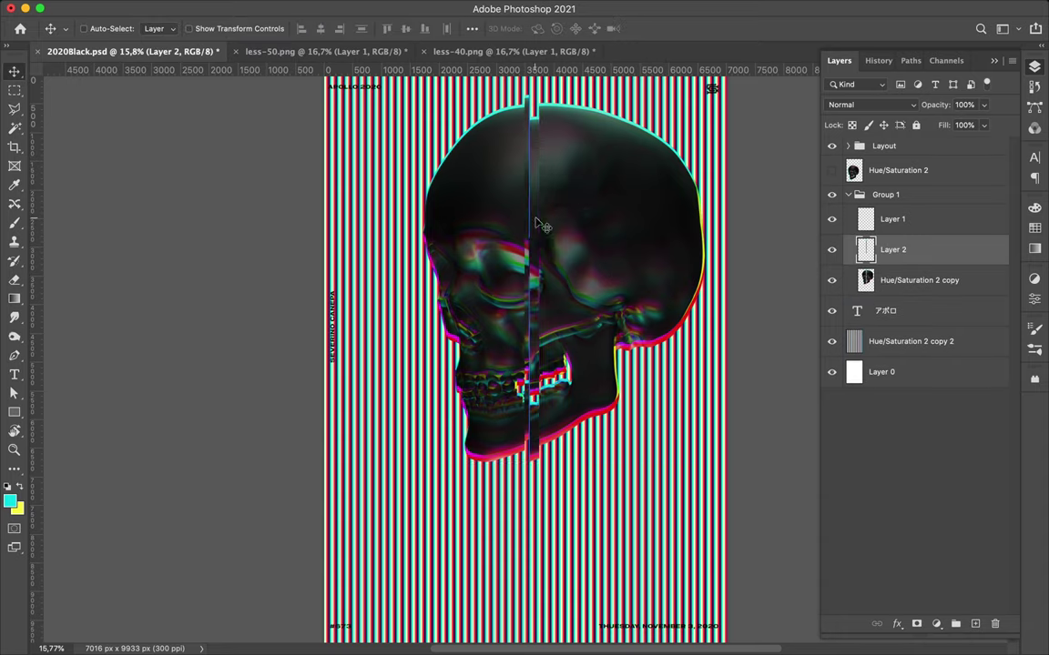
# - Copy a tall skull strip to Layer 3 and shift it vertically
pyautogui.press('m')
pyautogui.click(921, 281)
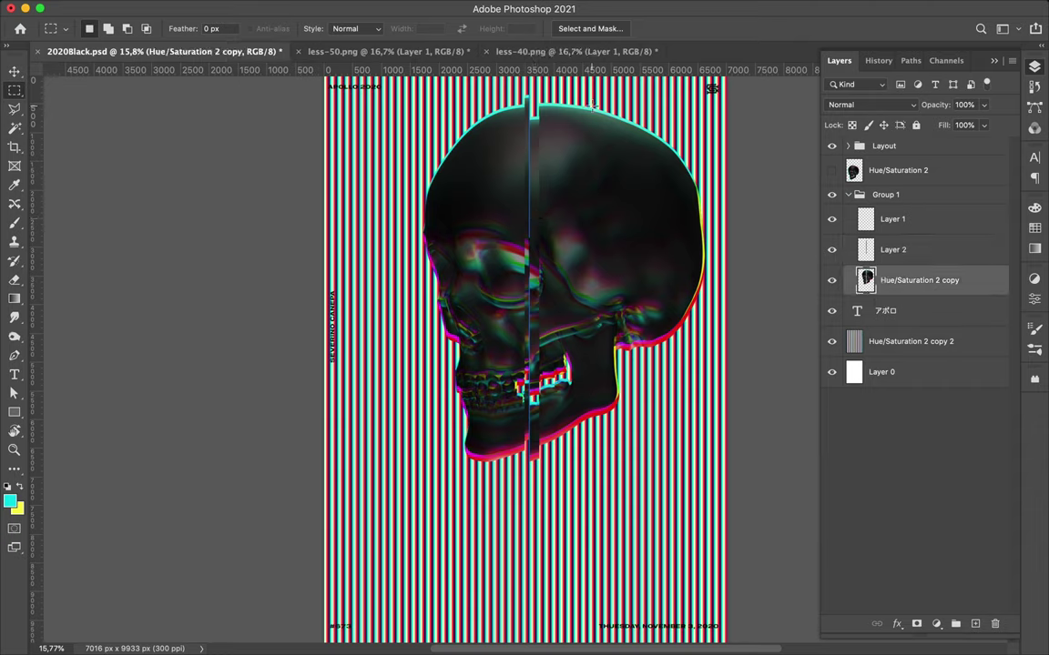
pyautogui.moveTo(616, 441); pyautogui.dragTo(583, 94)
pyautogui.hotkey('ctrl', 'j')
pyautogui.hotkey('ctrl', 'z')
pyautogui.hotkey('ctrl', 'j')
pyautogui.press('v')
pyautogui.moveTo(599, 136); pyautogui.dragTo(599, 127)
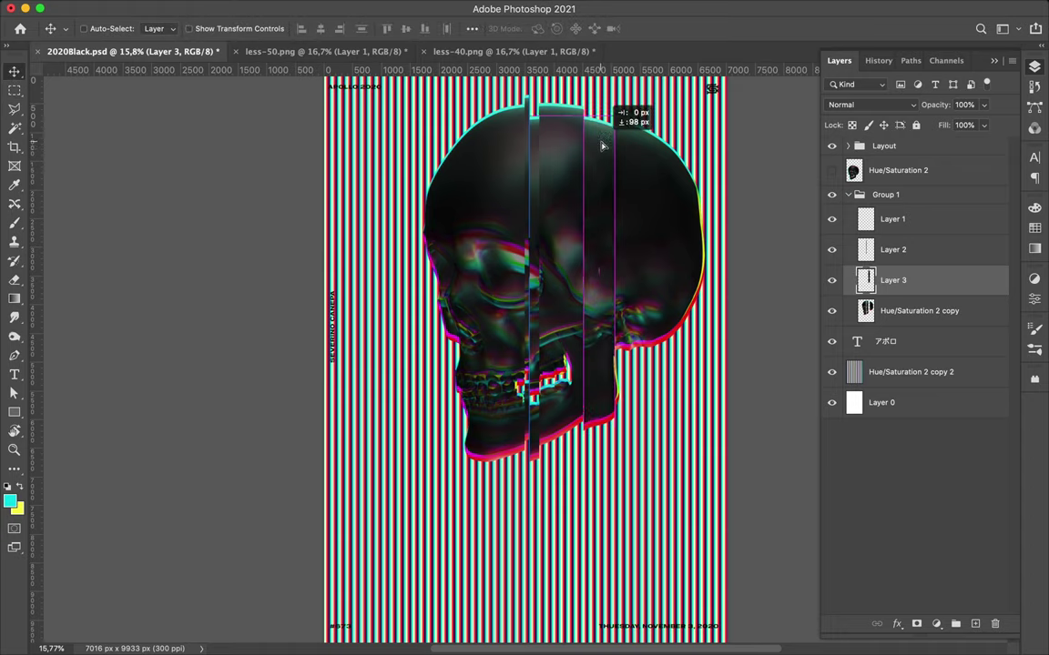
# - Copy a thin skull strip to Layer 4 and shift it up
pyautogui.press('m')
pyautogui.moveTo(499, 105); pyautogui.dragTo(499, 465)
pyautogui.hotkey('alt', '[')
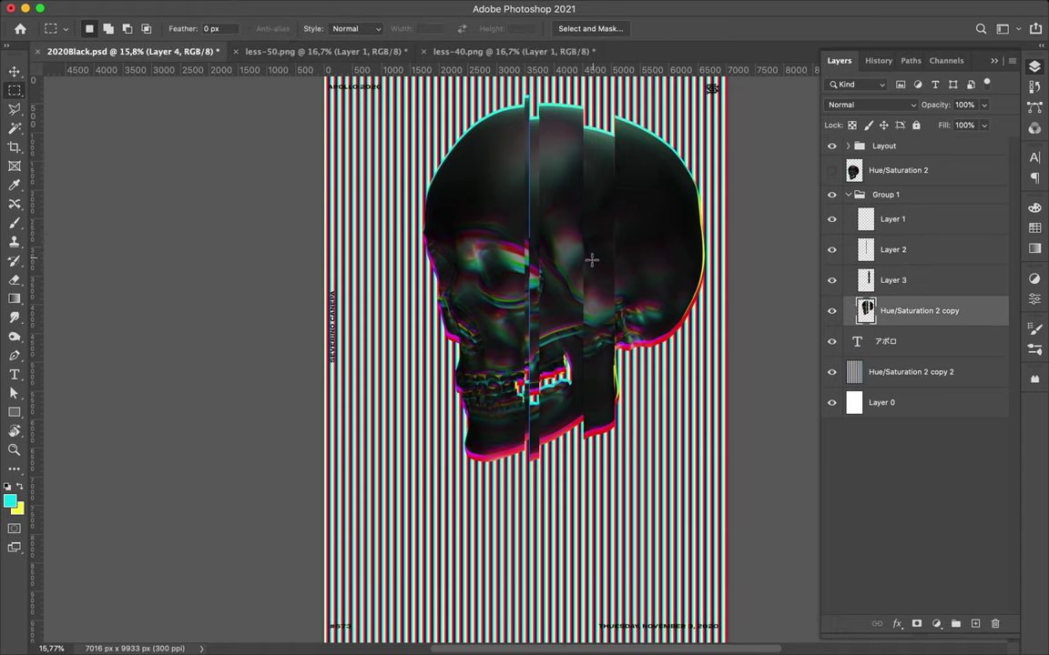
pyautogui.hotkey('ctrl', 'j')
pyautogui.press('v')
pyautogui.moveTo(500, 146); pyautogui.dragTo(500, 132)
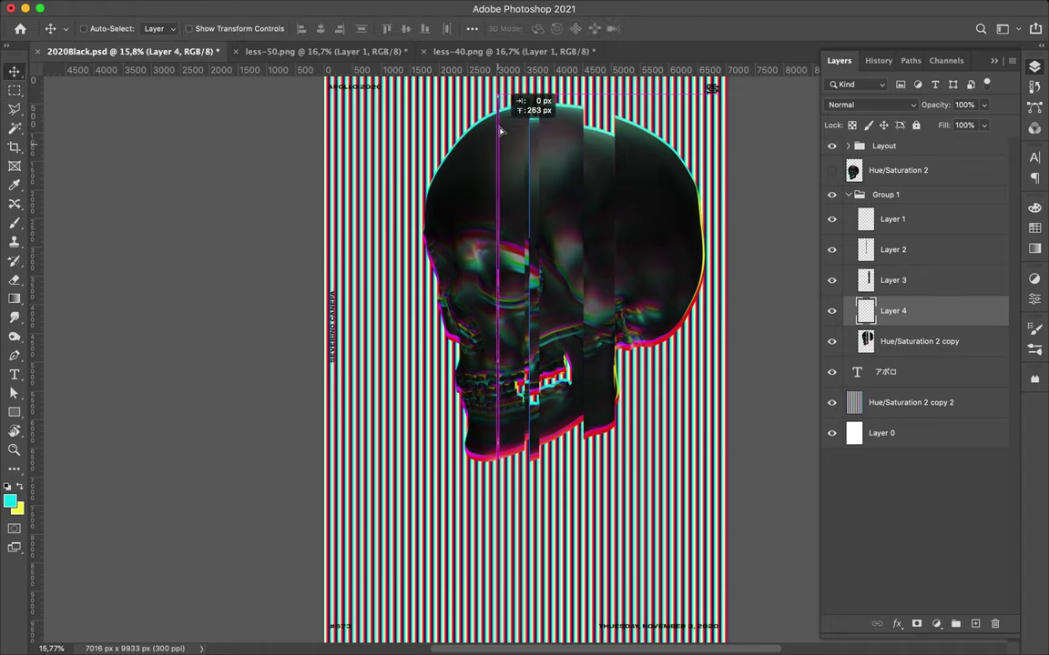
# - Copy two more skull strips to Layers 5 and 6, shifting Layer 6 vertically
pyautogui.press('m')
pyautogui.moveTo(499, 82); pyautogui.dragTo(502, 426)
pyautogui.hotkey('alt', '[')
pyautogui.hotkey('ctrl', 'j')
pyautogui.hotkey('ctrl', 'z')
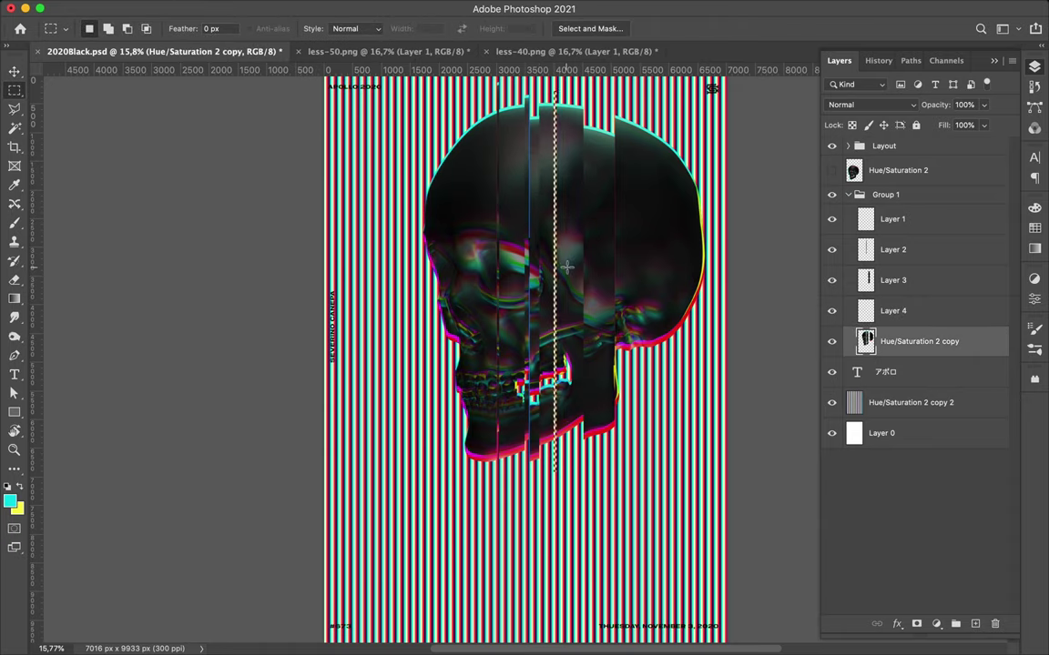
pyautogui.hotkey('ctrl', 'j')
pyautogui.hotkey('alt', '[')
pyautogui.moveTo(568, 452); pyautogui.dragTo(560, 471)
pyautogui.hotkey('ctrl', 'j')
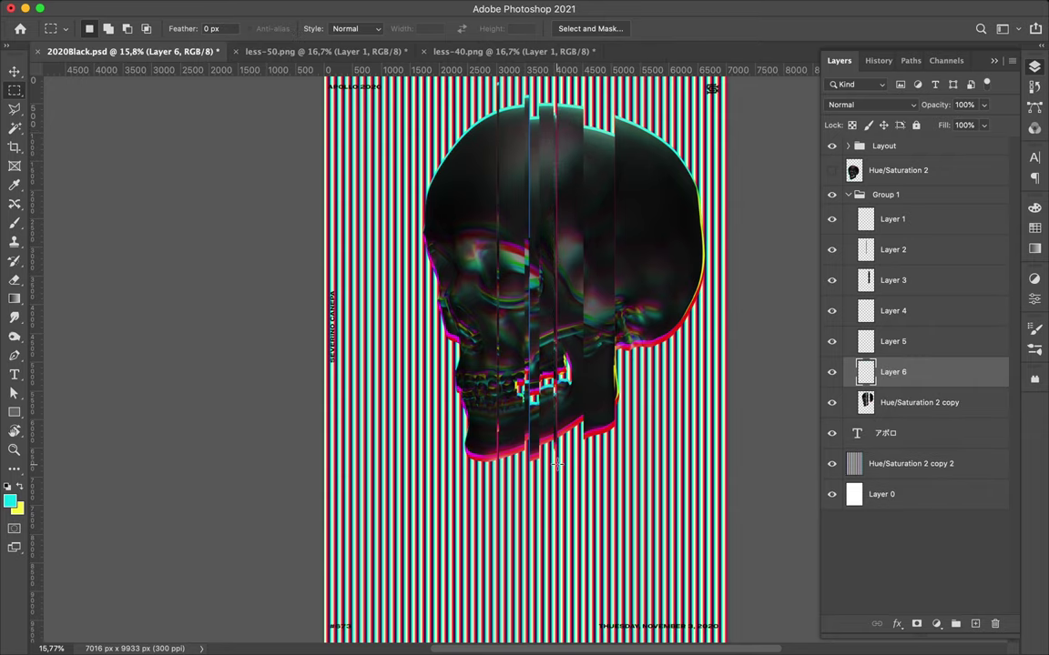
pyautogui.press('v')
pyautogui.moveTo(556, 401); pyautogui.dragTo(557, 402)
# - Copy two thin vertical strips of the Hue/Saturation 2 copy skull onto new layers
pyautogui.press('m')
pyautogui.hotkey('alt', '[')
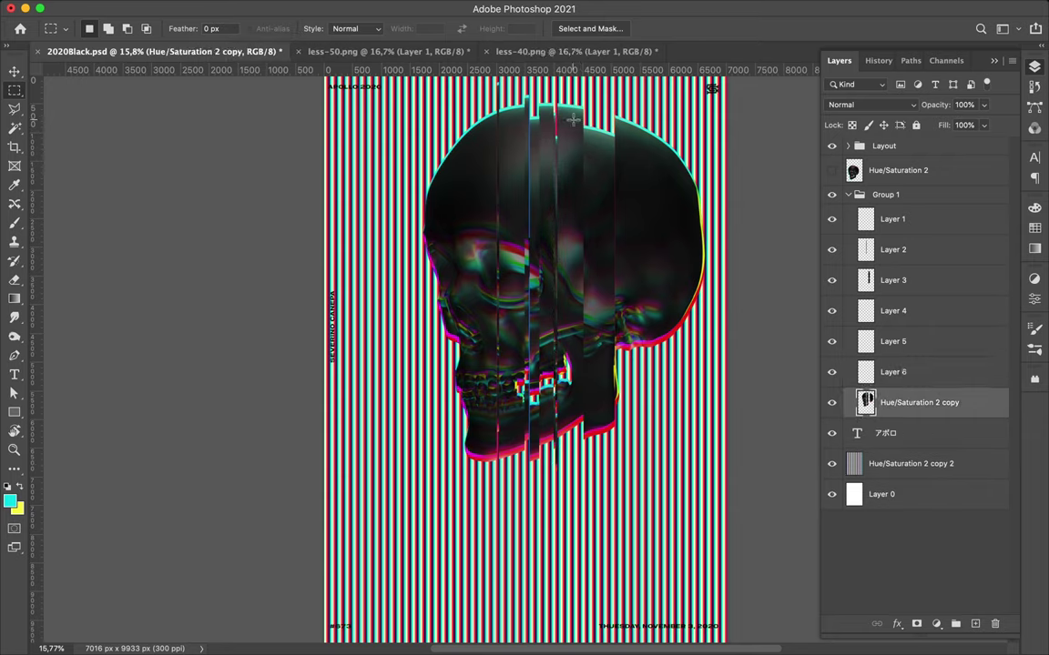
pyautogui.moveTo(563, 467); pyautogui.dragTo(562, 467)
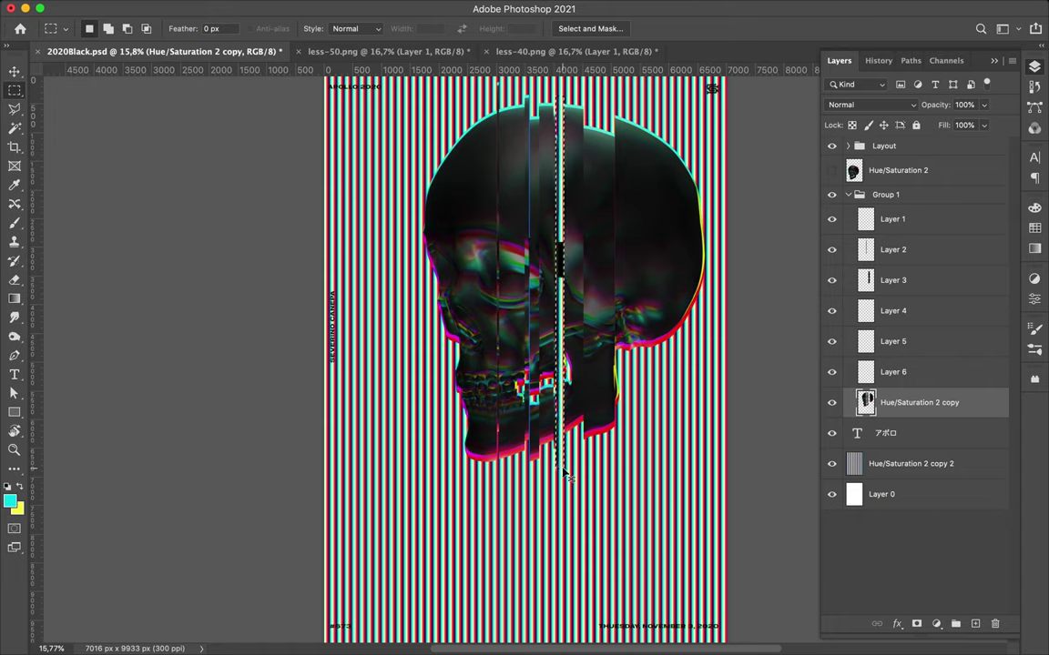
pyautogui.hotkey('ctrl', 'j')
pyautogui.press('v')
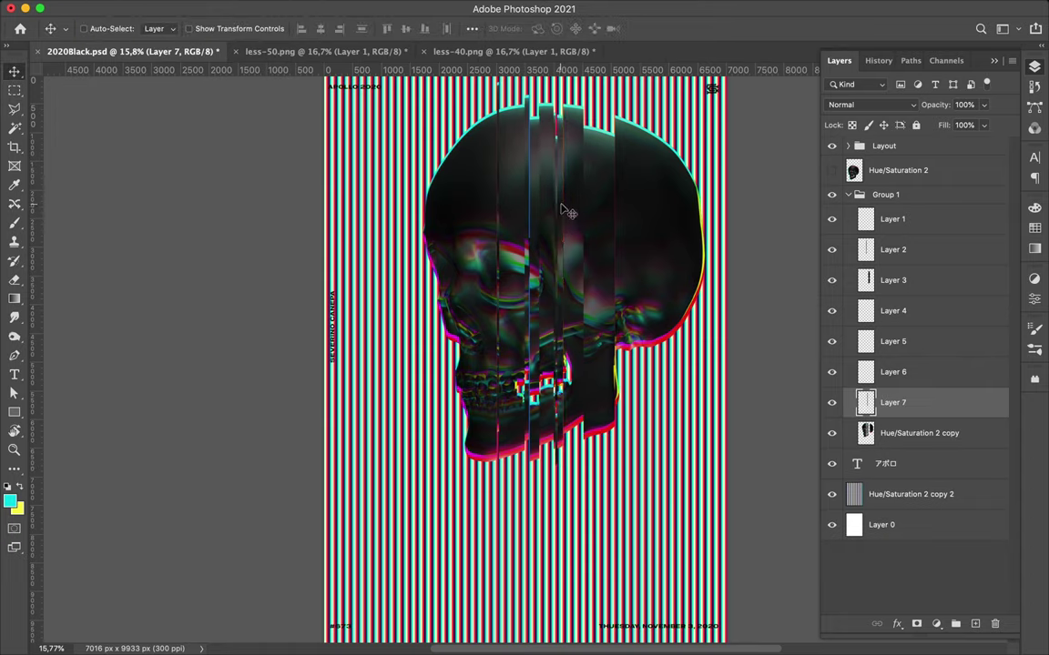
pyautogui.hotkey('alt', '[')
pyautogui.press('m')
pyautogui.moveTo(502, 535)
pyautogui.mouseDown()
pyautogui.moveTo(504, 544)
pyautogui.moveTo(594, 337)
pyautogui.mouseUp()
pyautogui.hotkey('ctrl', 'j')
pyautogui.press('v')
pyautogui.scroll(1, 594, 337)
# - Cut two more tall skull strips to new layers, offsetting one vertically by 656 px
pyautogui.press('m')
pyautogui.hotkey('alt', '[')
pyautogui.moveTo(500, 141); pyautogui.dragTo(510, 550)
pyautogui.hotkey('ctrl', 'j')
pyautogui.press('v')
pyautogui.moveTo(508, 194); pyautogui.dragTo(508, 288)
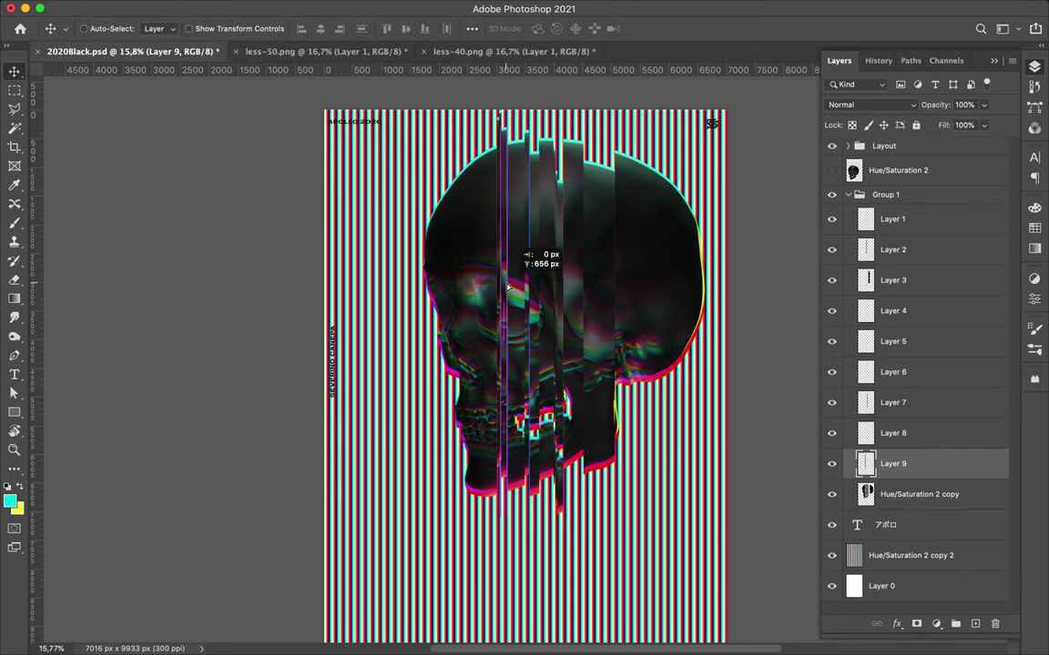
pyautogui.press('m')
pyautogui.hotkey('alt', '[')
pyautogui.moveTo(543, 136); pyautogui.dragTo(546, 543)
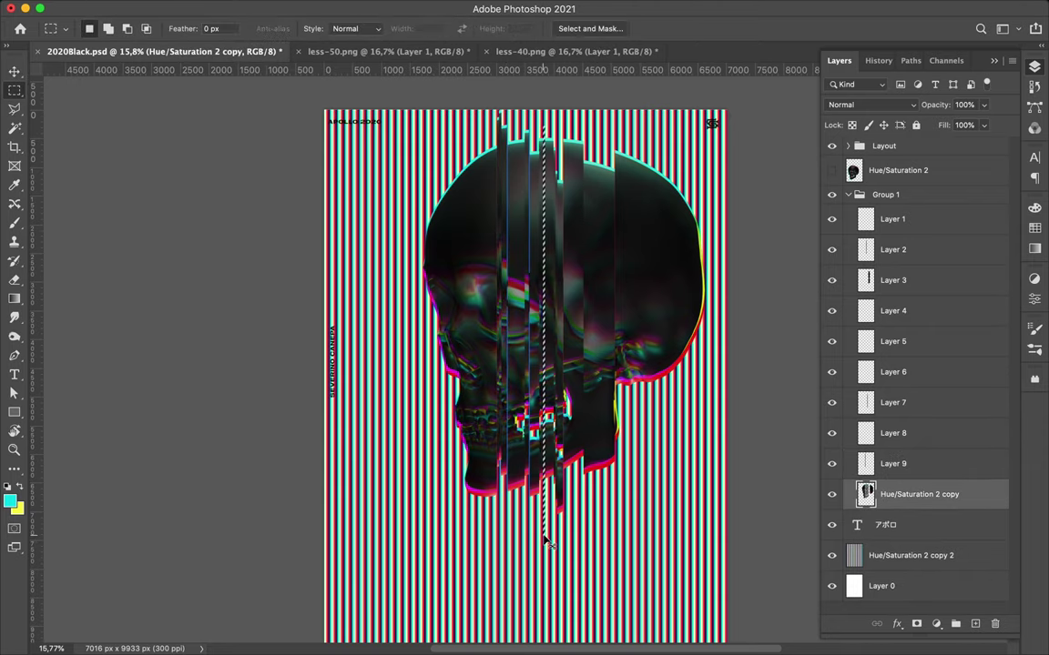
pyautogui.hotkey('ctrl', 'j')
pyautogui.press('v')
# - Slice two further thin strips, one near the skull's centre, onto their own layers
pyautogui.hotkey('alt', '[')
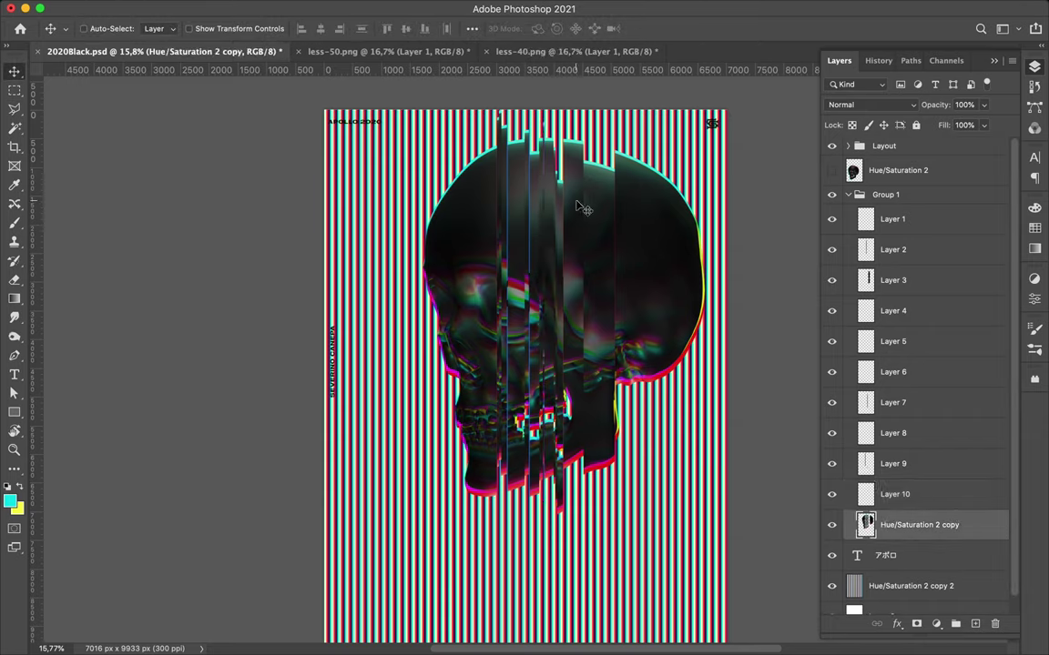
pyautogui.press('m')
pyautogui.moveTo(566, 140); pyautogui.dragTo(569, 512)
pyautogui.hotkey('ctrl', 'j')
pyautogui.press('v')
pyautogui.hotkey('alt', '[')
pyautogui.press('m')
pyautogui.moveTo(473, 140); pyautogui.dragTo(473, 520)
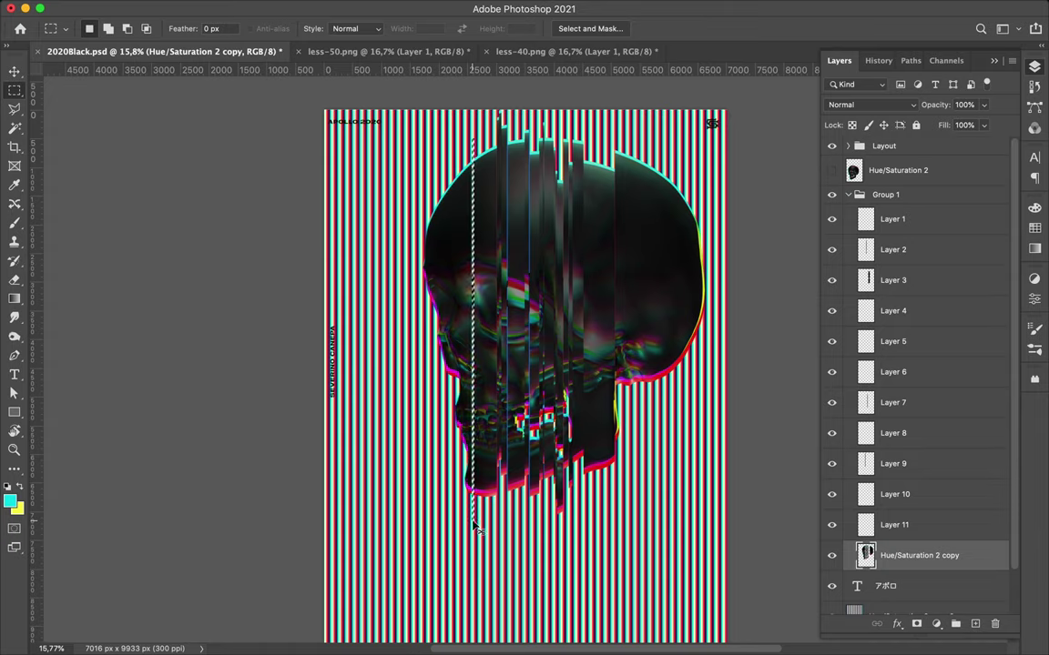
pyautogui.hotkey('ctrl', 'j')
pyautogui.press('v')
# - Copy the last tall skull strips, including one down the middle, onto new layers
pyautogui.hotkey('alt', '[')
pyautogui.press('m')
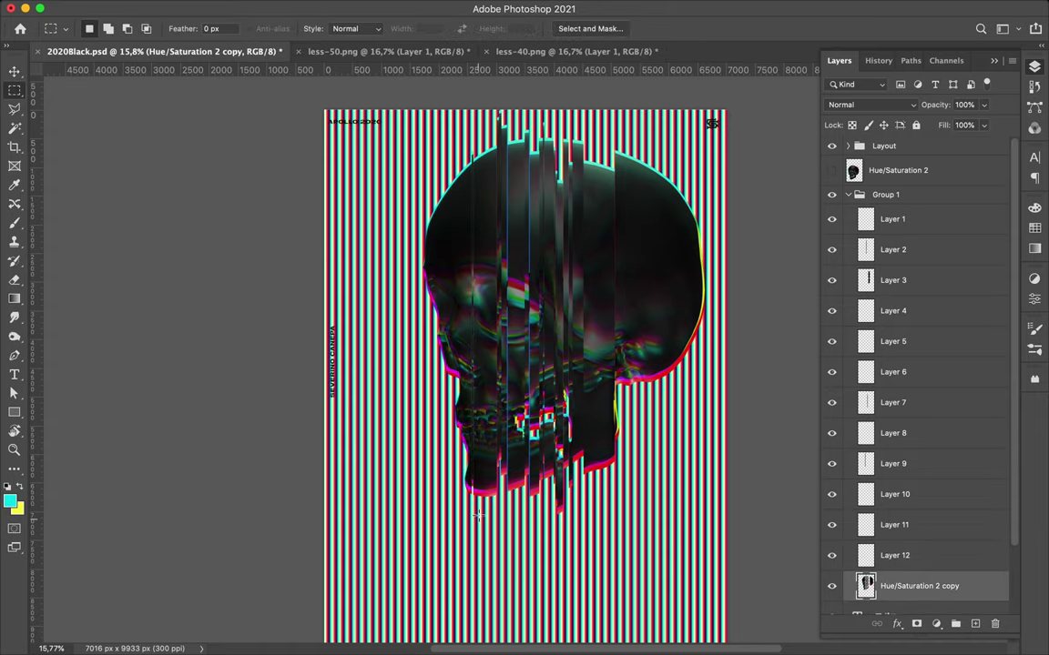
pyautogui.moveTo(469, 388); pyautogui.dragTo(471, 547)
pyautogui.hotkey('ctrl', 'j')
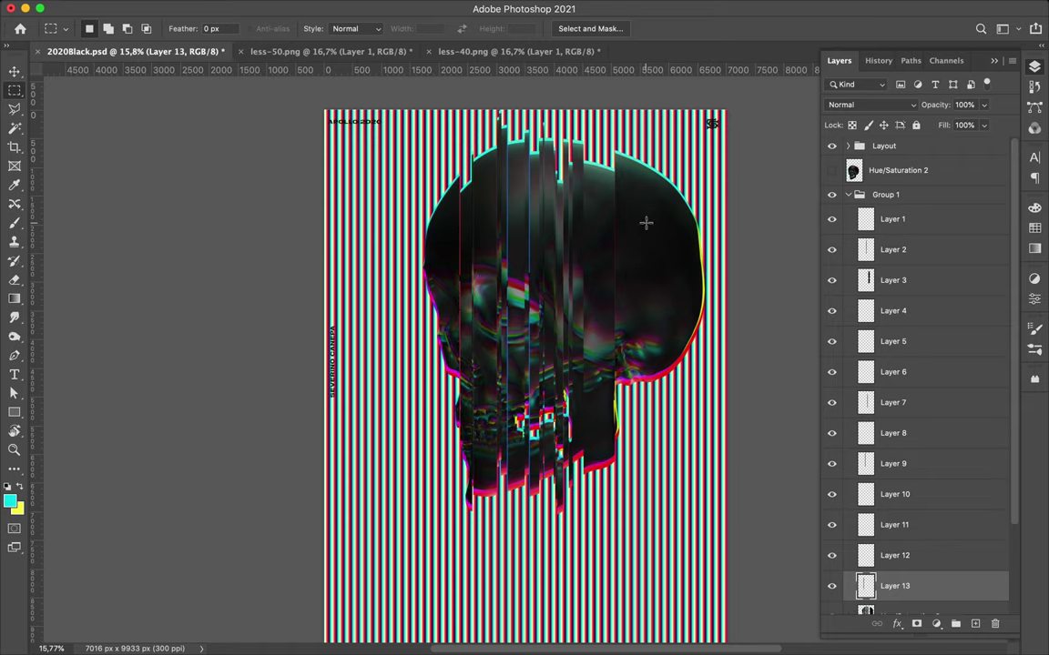
pyautogui.press('v')
pyautogui.hotkey('alt', '[')
pyautogui.press('m')
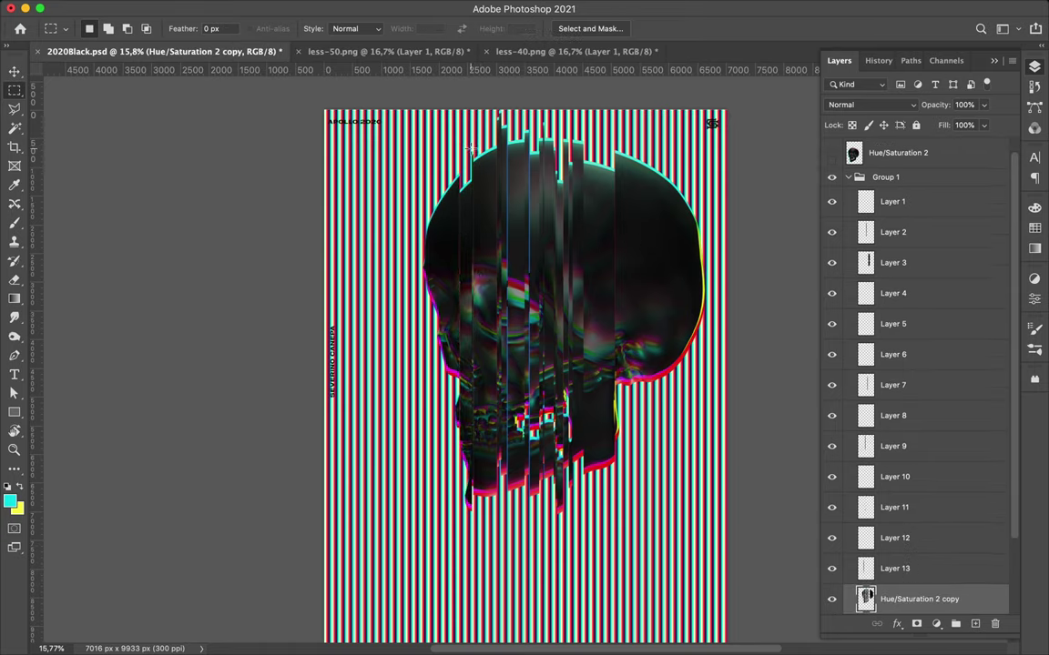
pyautogui.hotkey('ctrl', 'j')
pyautogui.hotkey('alt', '[')
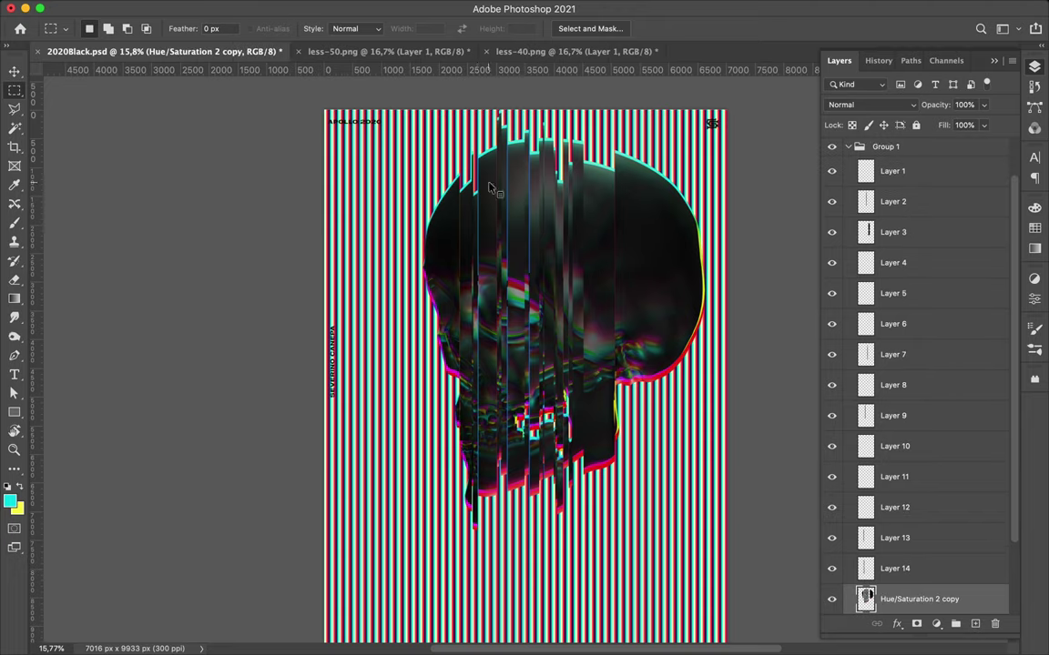
pyautogui.moveTo(491, 137); pyautogui.dragTo(498, 540)
pyautogui.hotkey('ctrl', 'j')
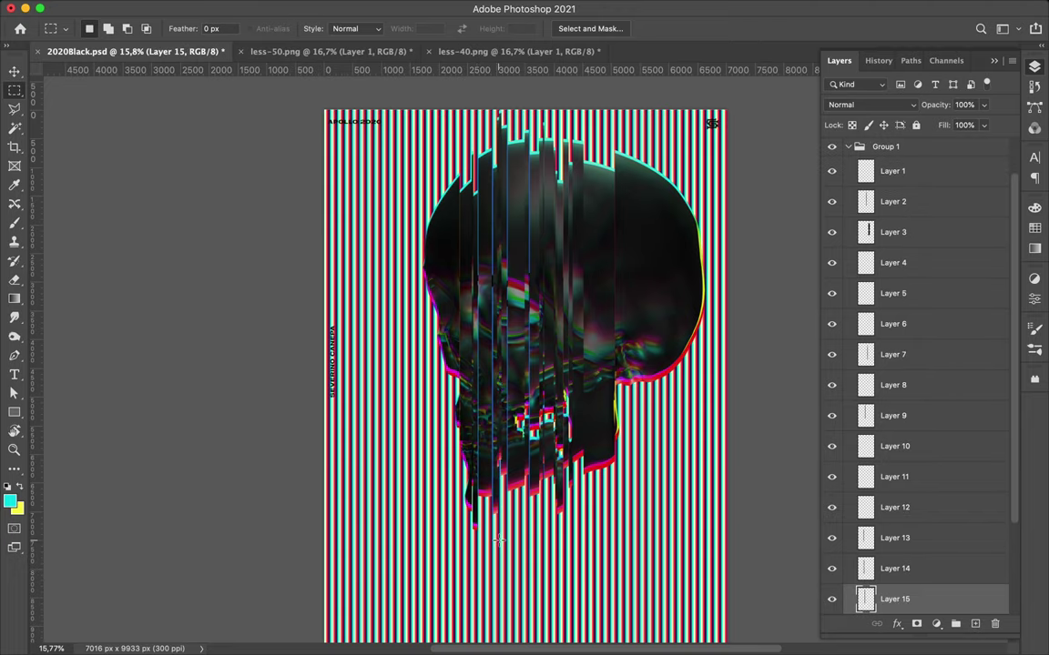
# - Collapse the sliced skull group and move it toward the right edge
pyautogui.press('v')
pyautogui.click(848, 147)
pyautogui.click(902, 195)
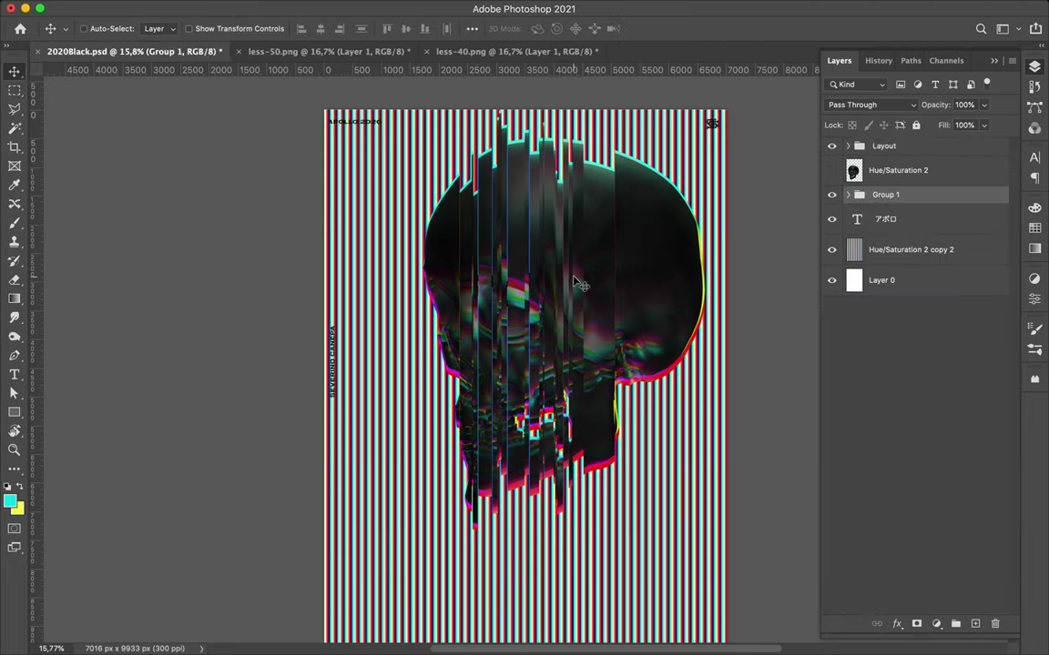
pyautogui.moveTo(565, 346); pyautogui.dragTo(670, 346)
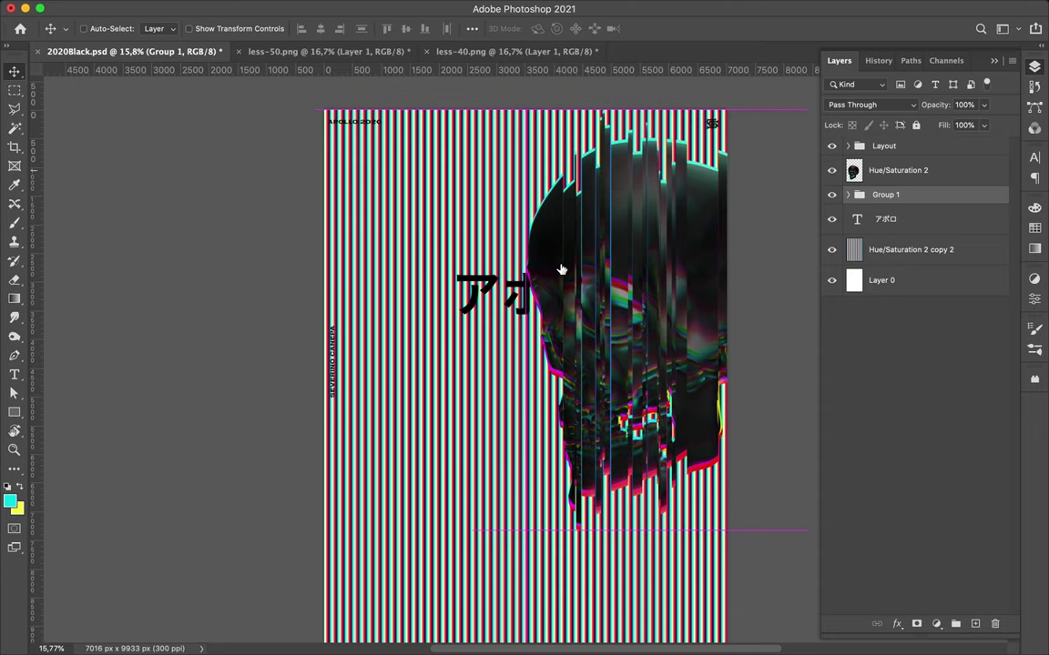
# - Show the second large skull and flip it horizontally via Edit > Transform
pyautogui.click(898, 170)
pyautogui.click(183, 7)
pyautogui.click(145, 8)
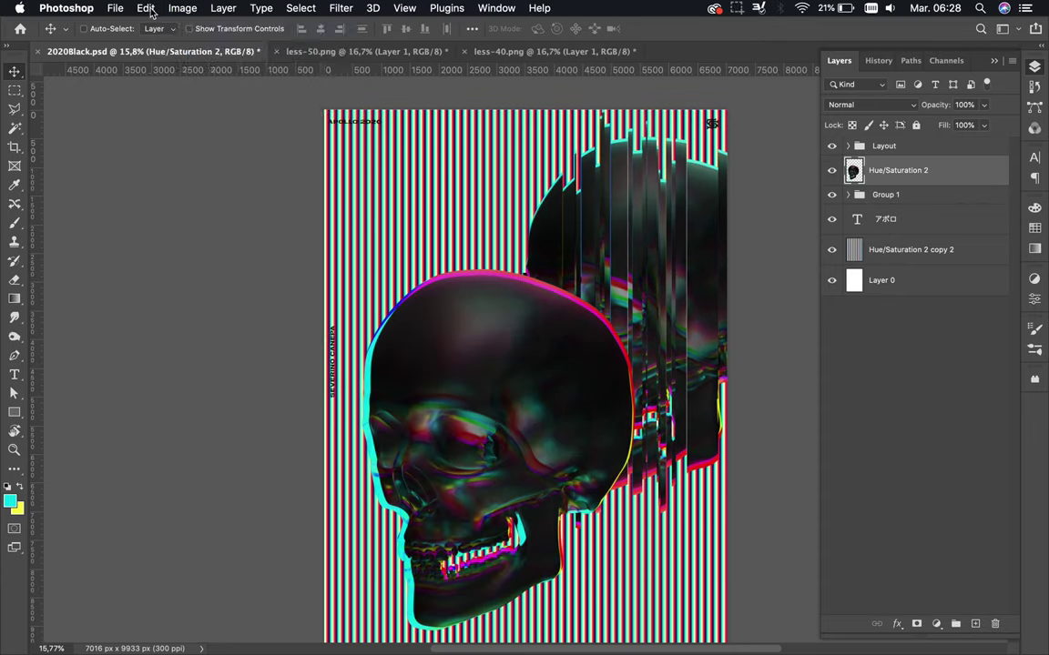
pyautogui.click(147, 8)
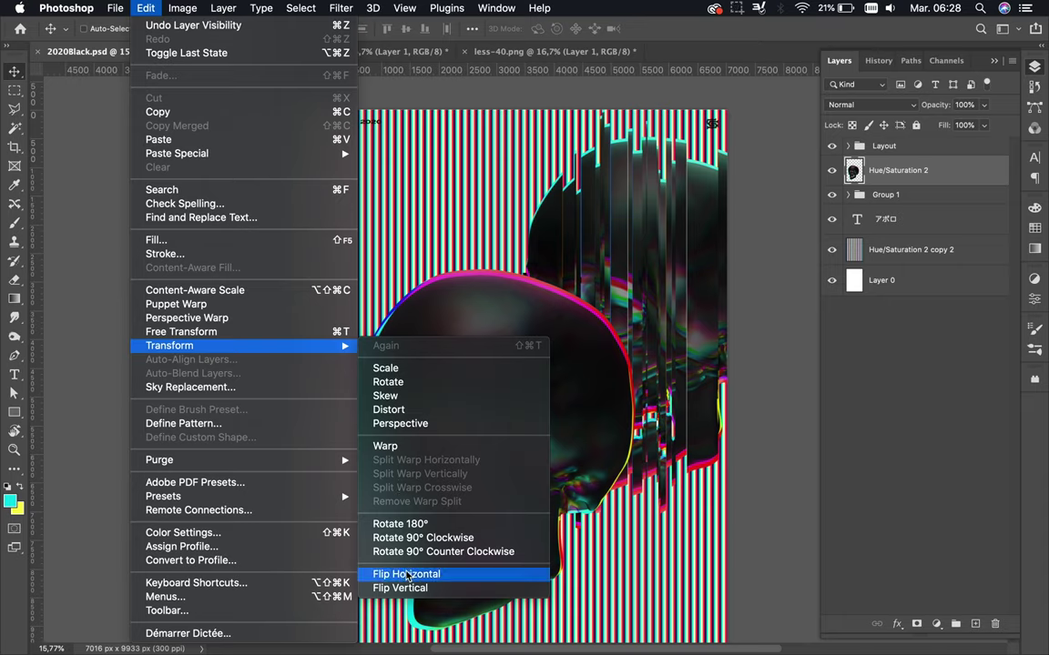
pyautogui.click(407, 574)
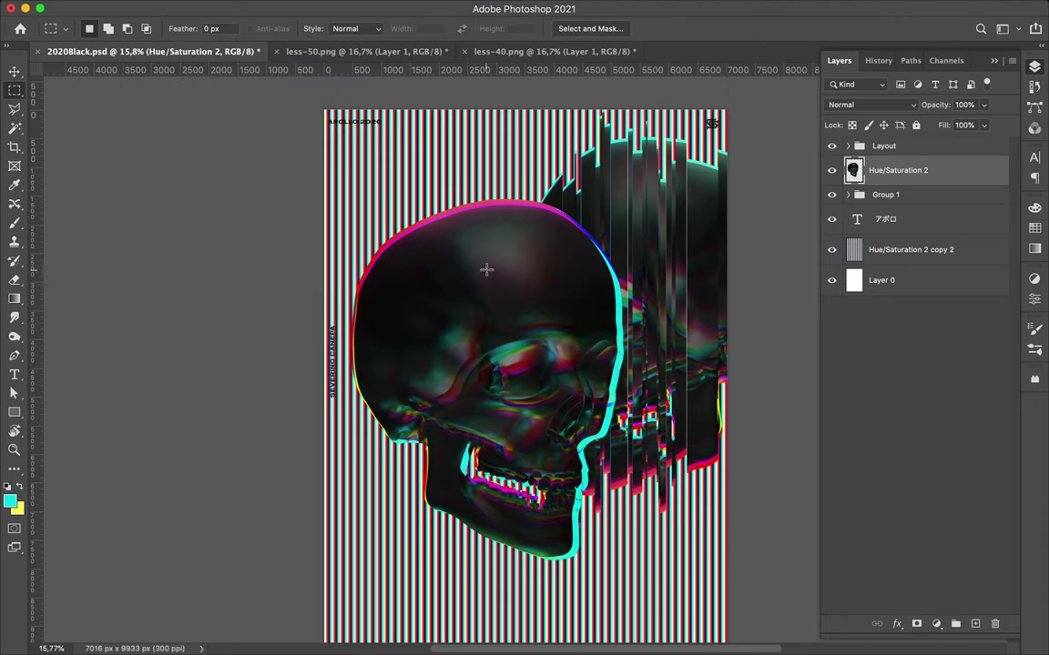
# - Name the group Skull and cut the first two offset strips from the large skull
pyautogui.write('Skull')
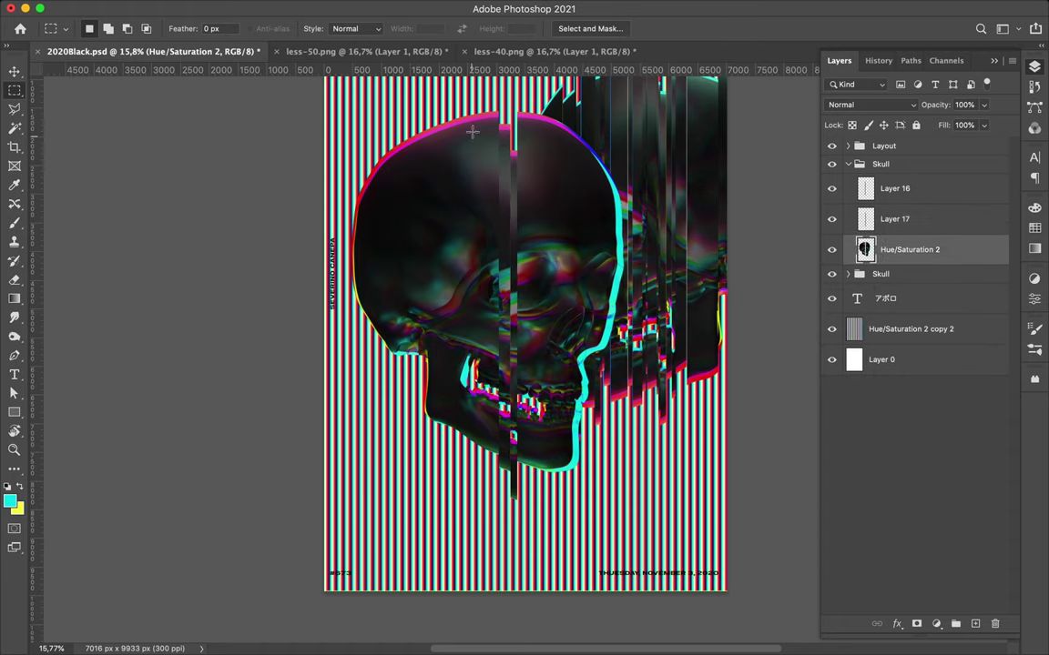
pyautogui.hotkey('ctrl', 'j')
pyautogui.press('v')
pyautogui.moveTo(510, 273); pyautogui.dragTo(478, 273)
pyautogui.click(909, 279)
pyautogui.press('m')
pyautogui.moveTo(512, 100); pyautogui.dragTo(516, 482)
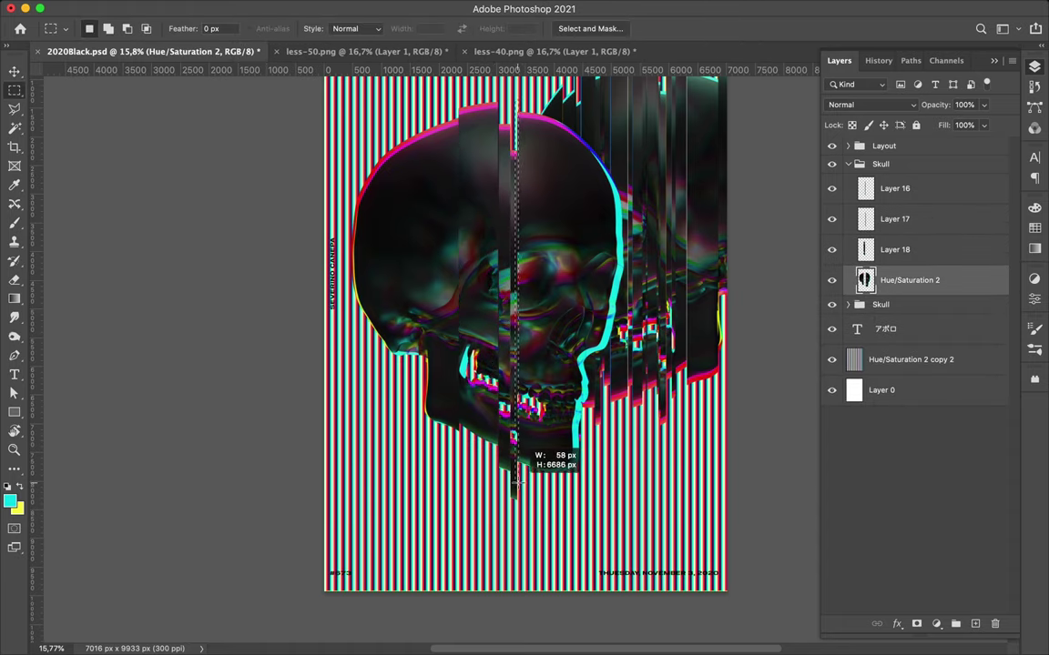
pyautogui.hotkey('ctrl', 'j')
pyautogui.press('v')
pyautogui.moveTo(521, 314); pyautogui.dragTo(523, 314)
# - Slice two more thin skull strips onto new layers and shift them out of line
pyautogui.click(909, 310)
pyautogui.press('m')
pyautogui.moveTo(534, 192); pyautogui.dragTo(537, 509)
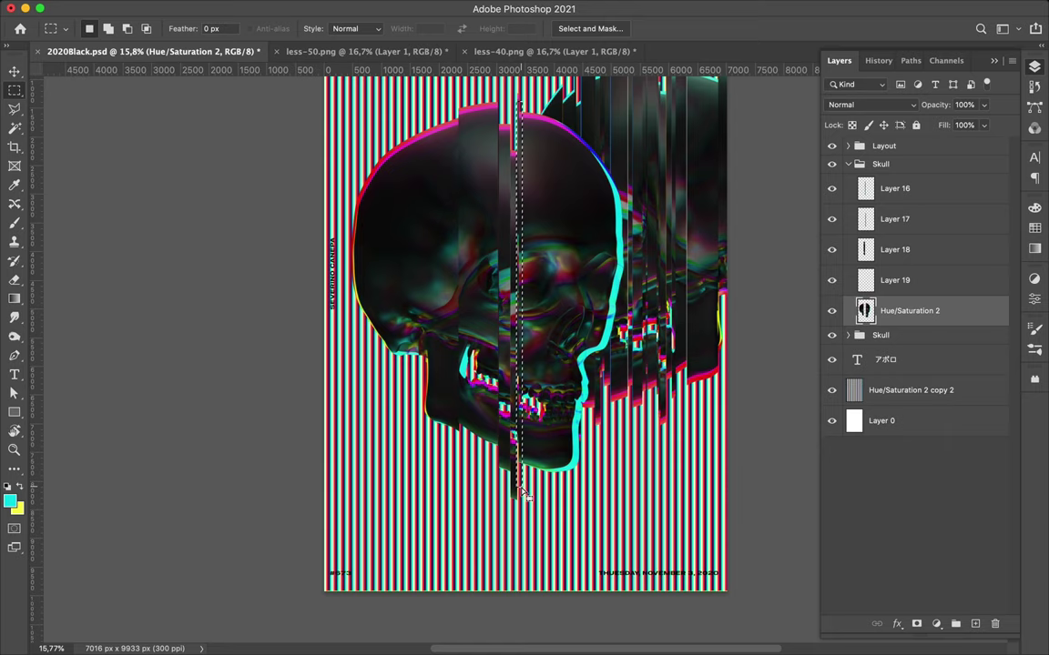
pyautogui.hotkey('ctrl', 'j')
pyautogui.press('v')
pyautogui.moveTo(526, 296); pyautogui.dragTo(532, 296)
pyautogui.click(909, 341)
pyautogui.press('m')
pyautogui.moveTo(466, 82); pyautogui.dragTo(479, 424)
pyautogui.hotkey('ctrl', 'j')
pyautogui.moveTo(519, 104); pyautogui.dragTo(543, 501)
pyautogui.click(910, 371)
# - Copy two further skull strips onto their own layers and offset them vertically
pyautogui.hotkey('ctrl', 'j')
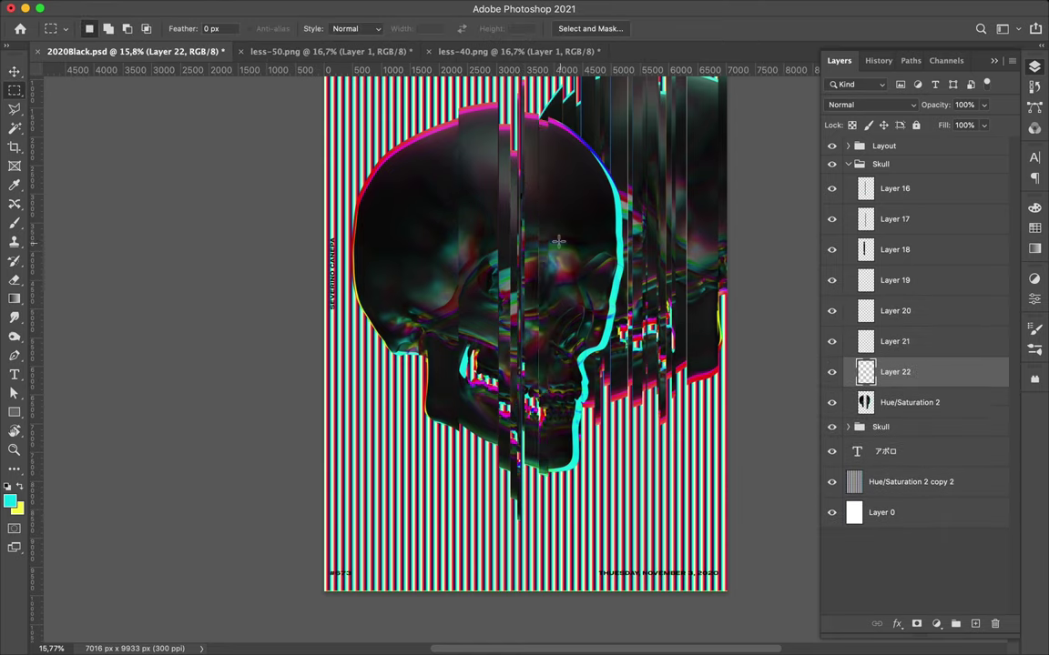
pyautogui.press('v')
pyautogui.click(909, 402)
pyautogui.moveTo(544, 116); pyautogui.dragTo(552, 474)
pyautogui.hotkey('ctrl', 'j')
pyautogui.press('v')
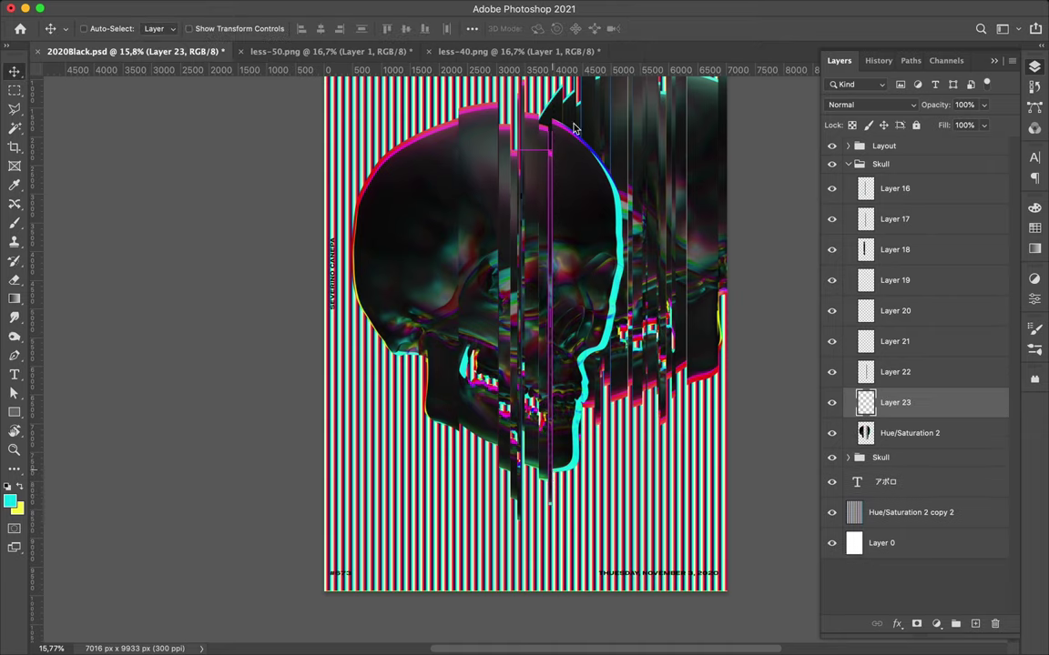
pyautogui.press('m')
pyautogui.click(910, 433)
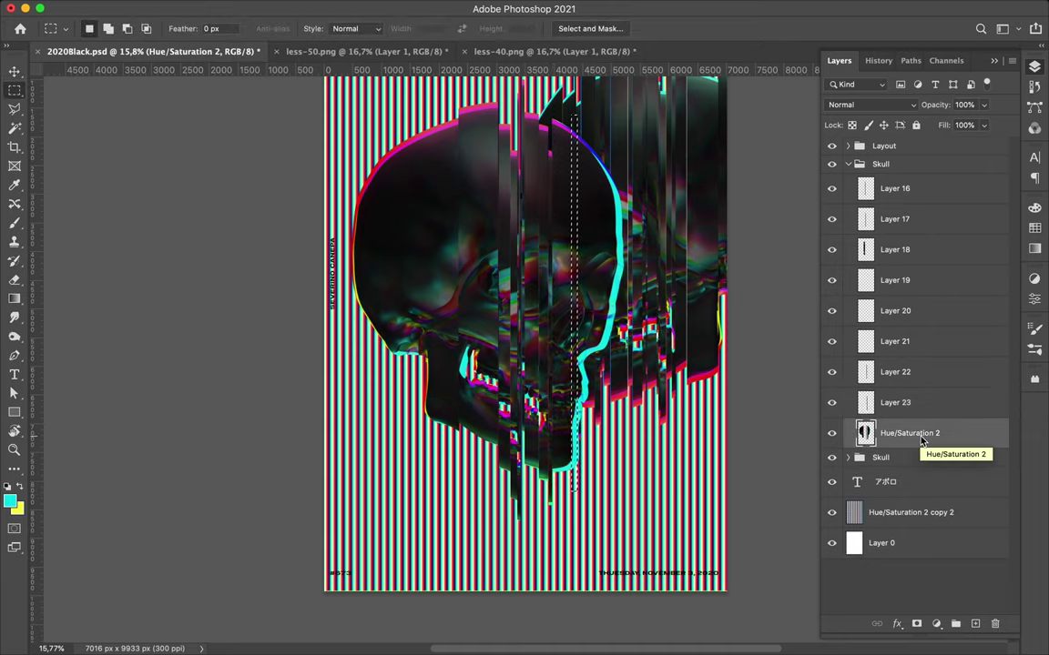
pyautogui.hotkey('ctrl', 'shift', 'c')
pyautogui.hotkey('ctrl', 'v')
pyautogui.press('v')
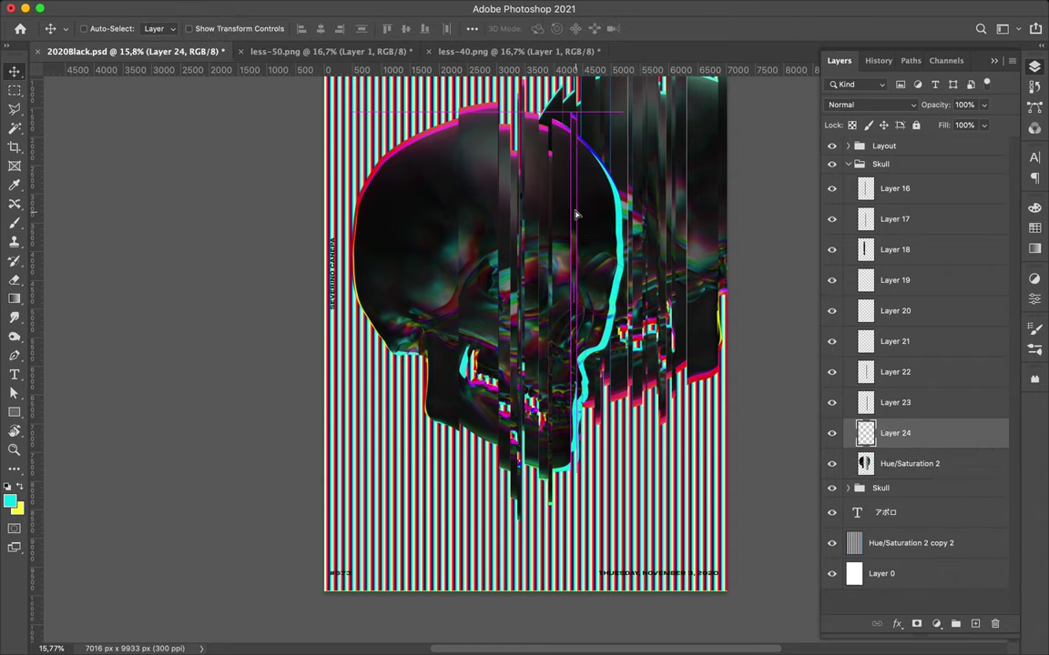
pyautogui.moveTo(575, 205); pyautogui.dragTo(574, 205)
# - Cut an extended thin strip to a new layer and offset it vertically by 897 px
pyautogui.press('m')
pyautogui.hotkey('alt', '[')
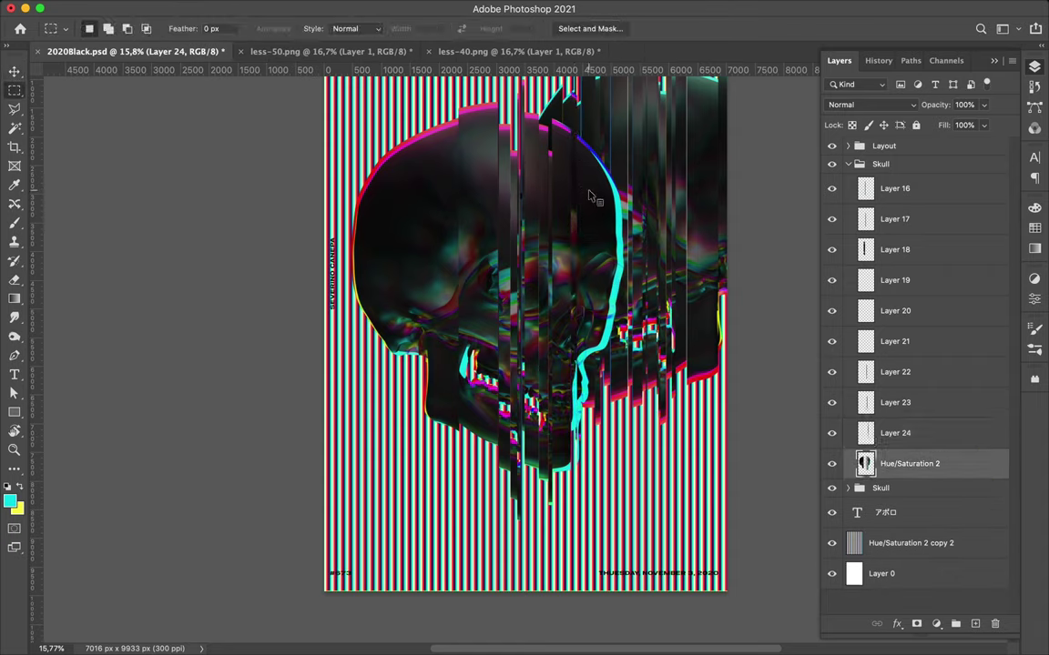
pyautogui.moveTo(573, 128); pyautogui.dragTo(588, 381)
pyautogui.moveTo(577, 472); pyautogui.dragTo(579, 508)
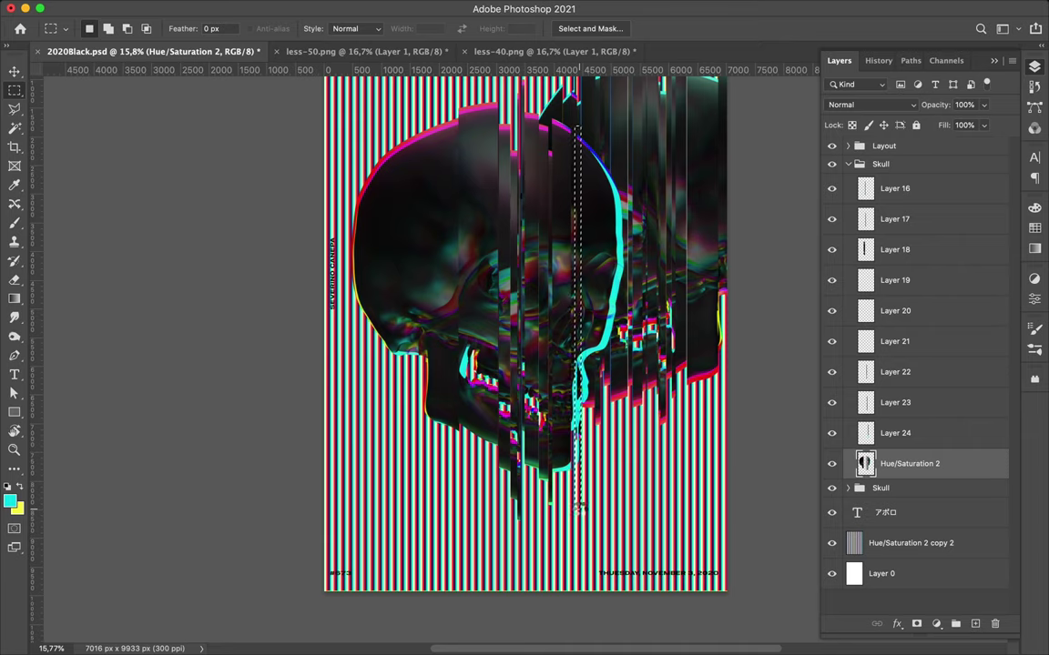
pyautogui.hotkey('ctrl', 'shift', 'c')
pyautogui.hotkey('ctrl', 'v')
pyautogui.press('v')
pyautogui.moveTo(583, 201); pyautogui.dragTo(582, 264)
# - Slice two strips from Layer 18, offsetting one by 446 px and nudging the other
pyautogui.keyDown('ctrl'); pyautogui.click(473, 96); pyautogui.keyUp('ctrl')
pyautogui.press('m')
pyautogui.moveTo(472, 91); pyautogui.dragTo(480, 455)
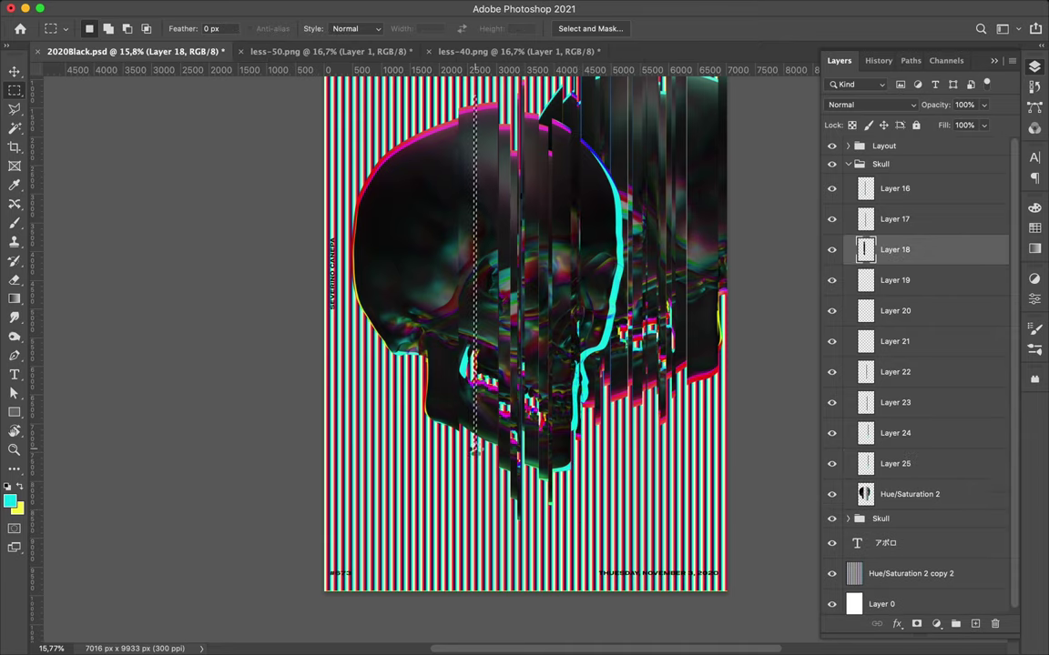
pyautogui.hotkey('ctrl', 'shift', 'c')
pyautogui.hotkey('ctrl', 'v')
pyautogui.press('v')
pyautogui.moveTo(473, 210); pyautogui.dragTo(473, 229)
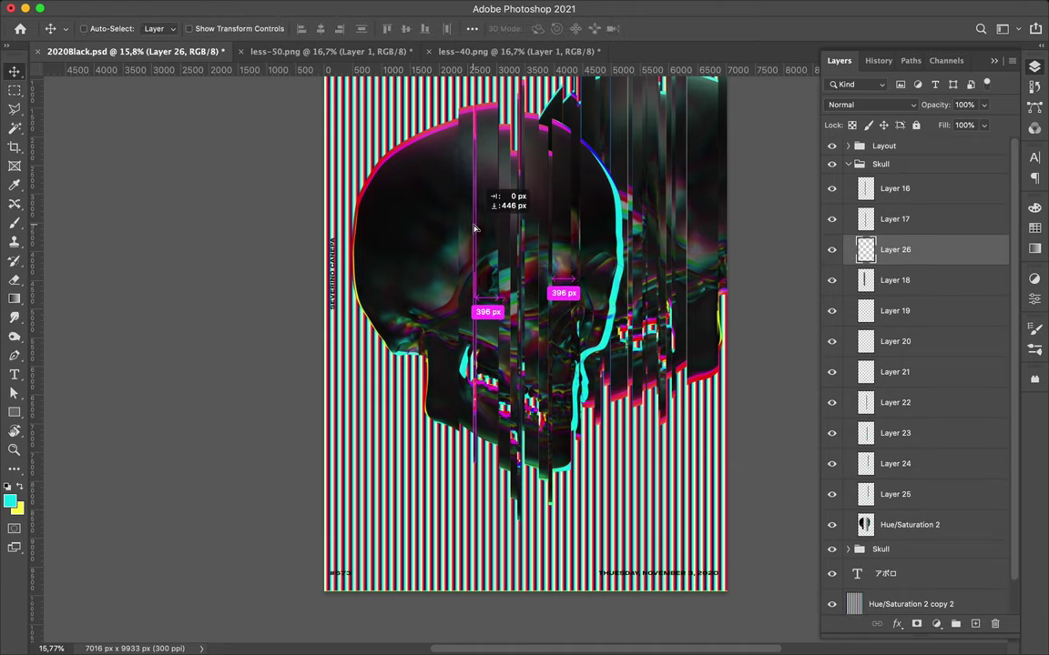
pyautogui.keyDown('ctrl'); pyautogui.click(473, 100); pyautogui.keyUp('ctrl')
pyautogui.press('m')
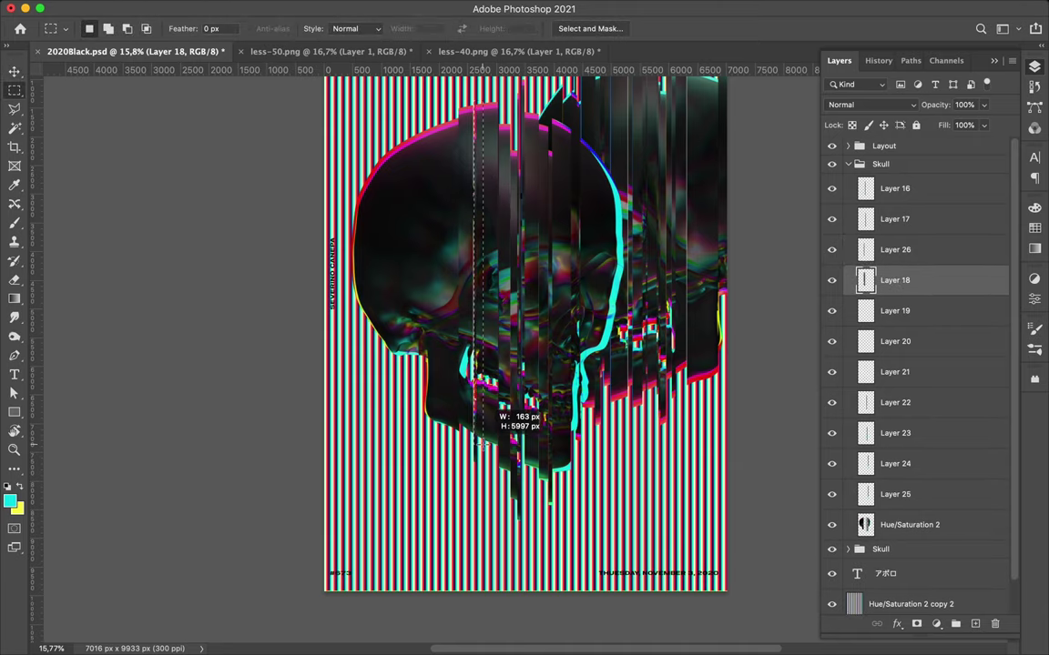
pyautogui.hotkey('ctrl', 'shift', 'c')
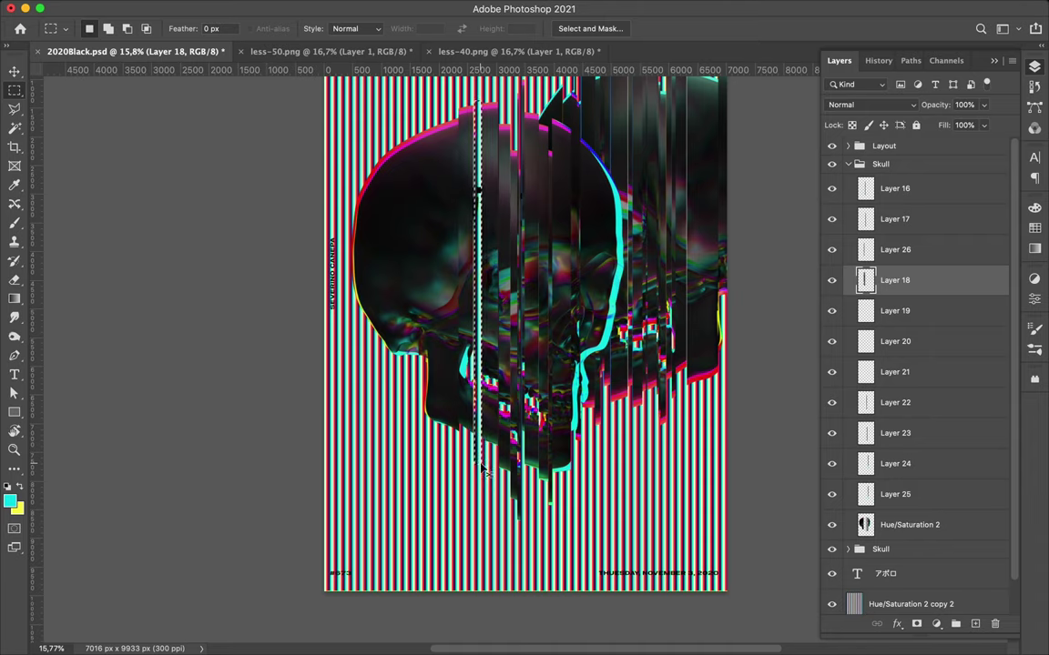
pyautogui.hotkey('ctrl', 'v')
pyautogui.press('v')
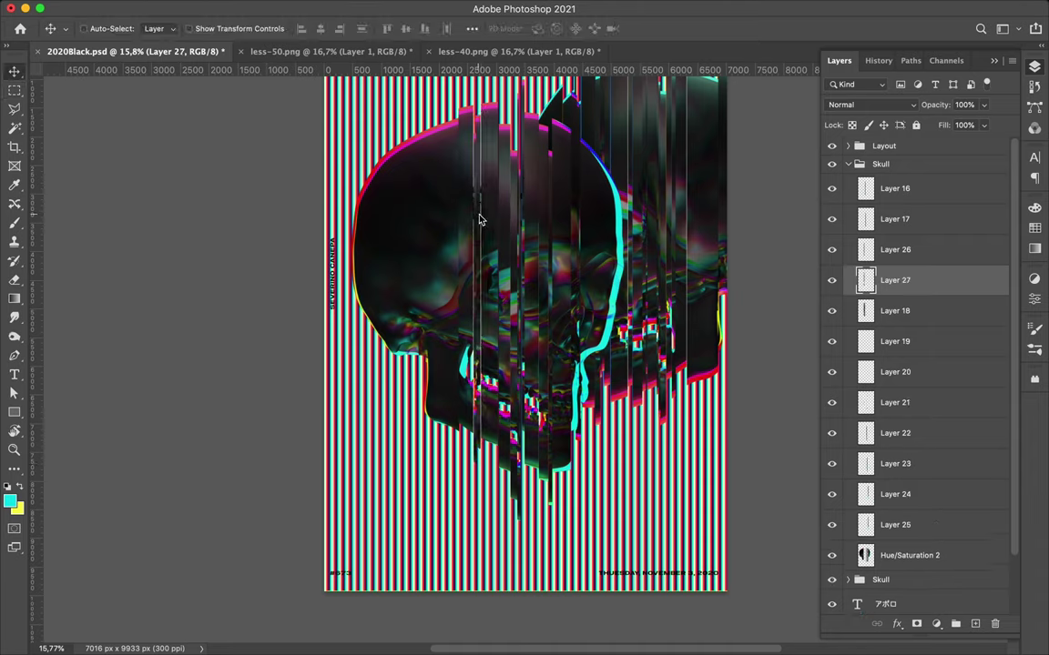
pyautogui.moveTo(480, 220); pyautogui.dragTo(480, 210)
# - Copy one last tall strip of the large skull onto a new layer
pyautogui.keyDown('ctrl'); pyautogui.click(590, 419); pyautogui.keyUp('ctrl')
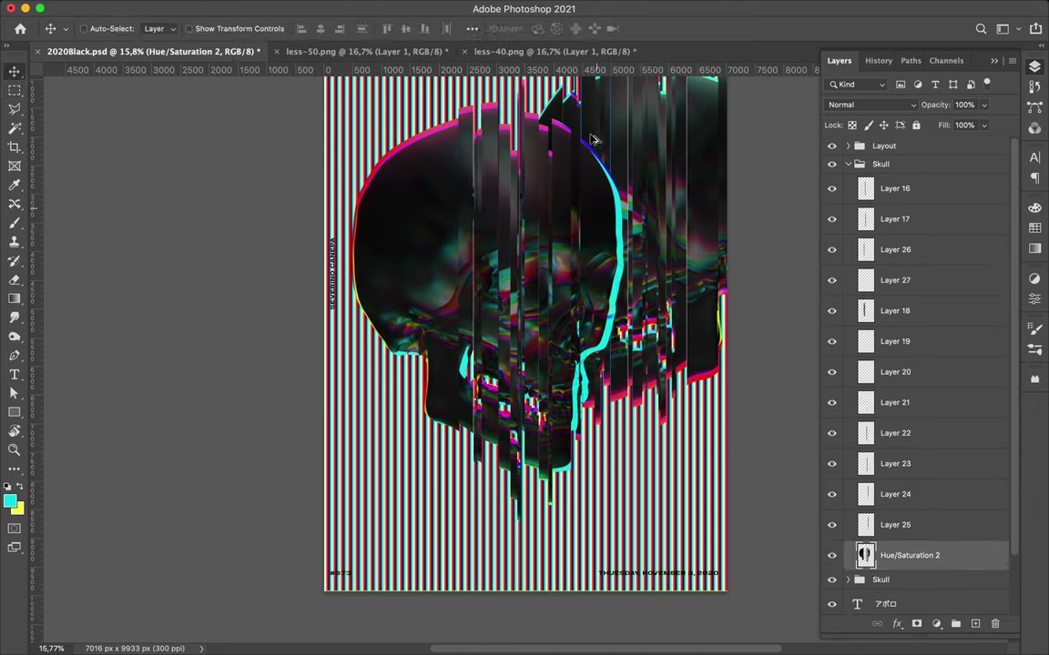
pyautogui.press('m')
pyautogui.moveTo(611, 253)
pyautogui.mouseDown()
pyautogui.moveTo(598, 141)
pyautogui.moveTo(591, 148)
pyautogui.mouseUp()
pyautogui.hotkey('ctrl', 'shift', 'c')
pyautogui.hotkey('ctrl', 'v')
pyautogui.press('v')
# - Move the first Skull group down-left and the other toward the upper right, then select the striped background
pyautogui.click(848, 164)
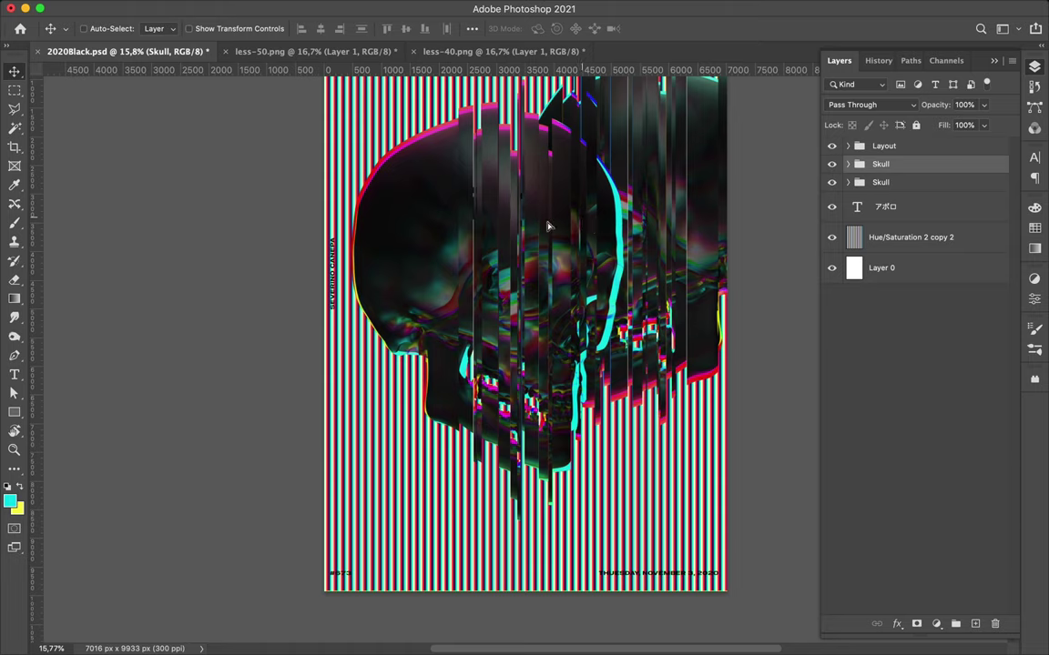
pyautogui.moveTo(529, 239); pyautogui.dragTo(393, 387)
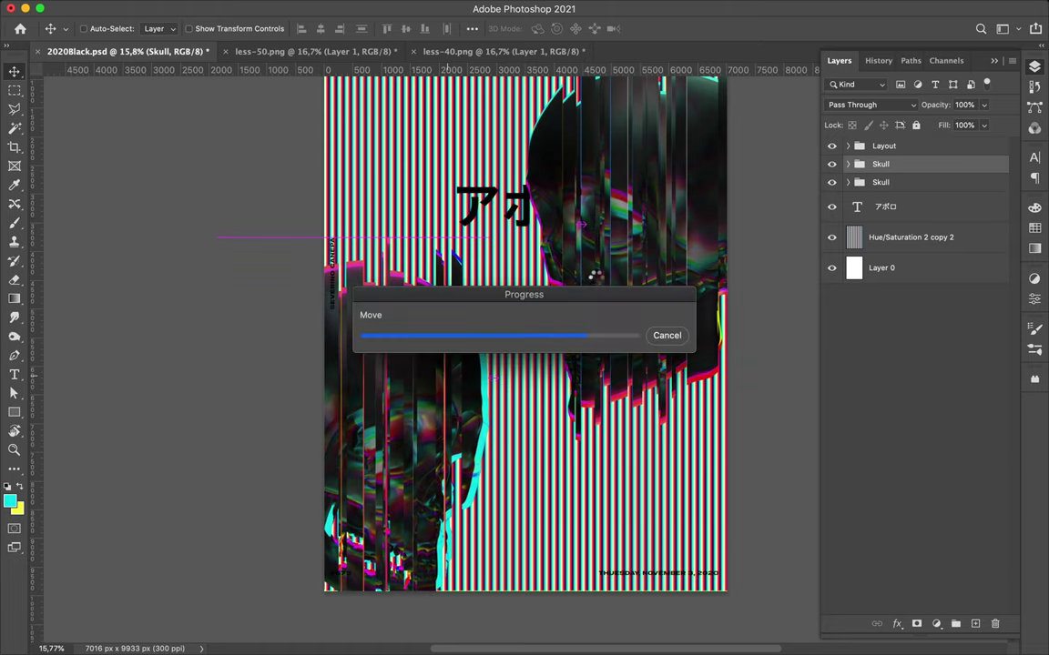
pyautogui.scroll(2, 598, 284)
pyautogui.keyDown('ctrl'); pyautogui.click(717, 244); pyautogui.keyUp('ctrl')
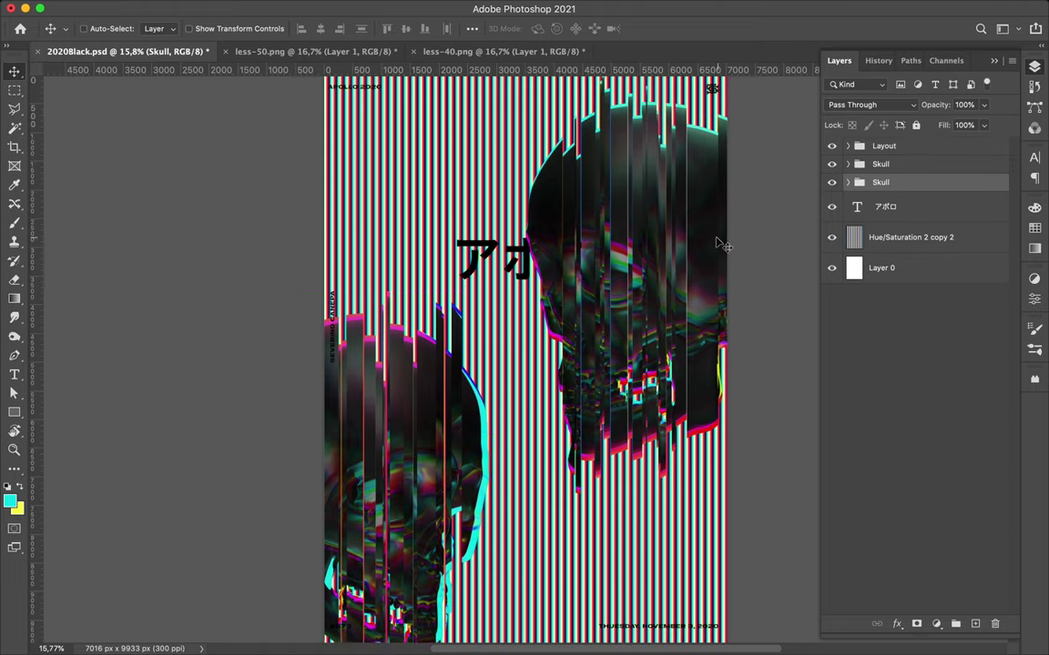
pyautogui.moveTo(724, 191)
pyautogui.mouseDown()
pyautogui.moveTo(739, 199)
pyautogui.moveTo(730, 215)
pyautogui.mouseUp()
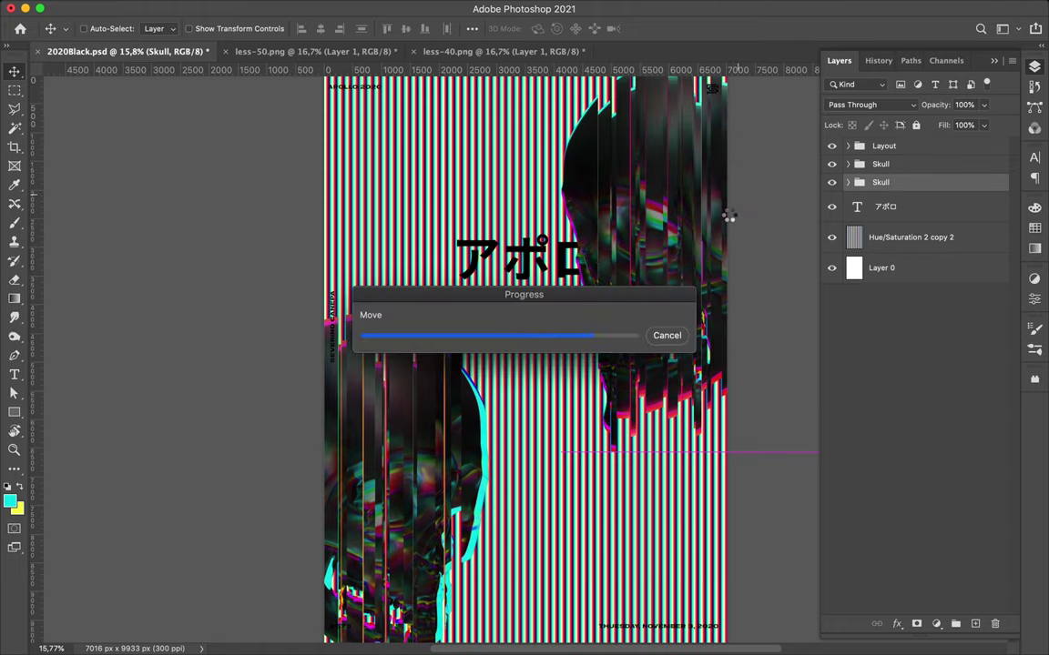
pyautogui.click(587, 380)
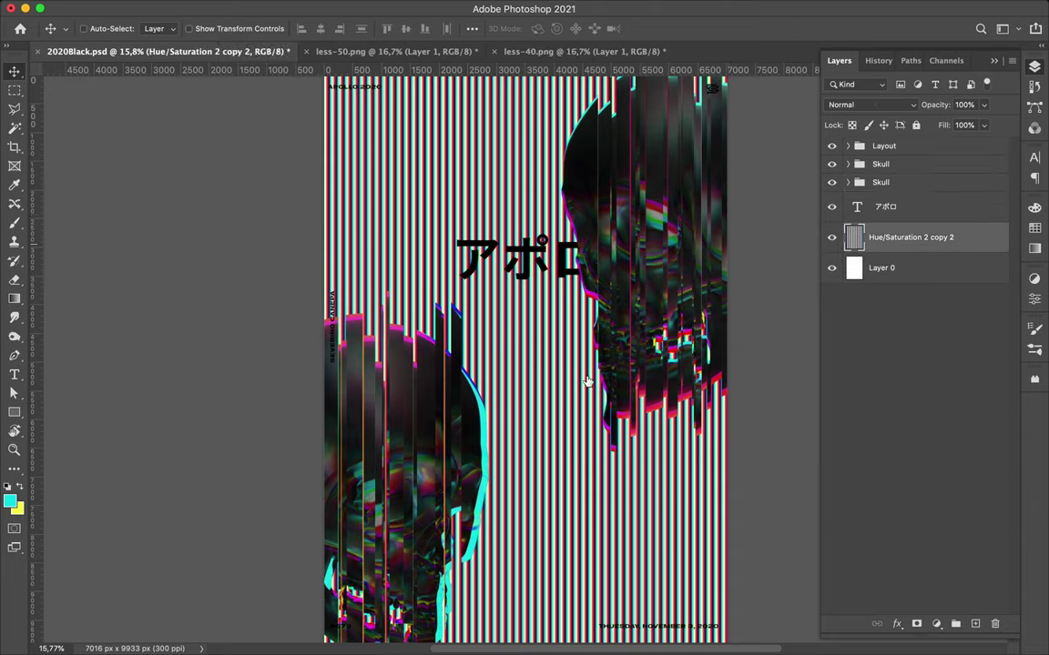
# - Copy a thin slice of the stripes to its own layer and rotate it vertical
pyautogui.moveTo(535, 387); pyautogui.dragTo(537, 413)
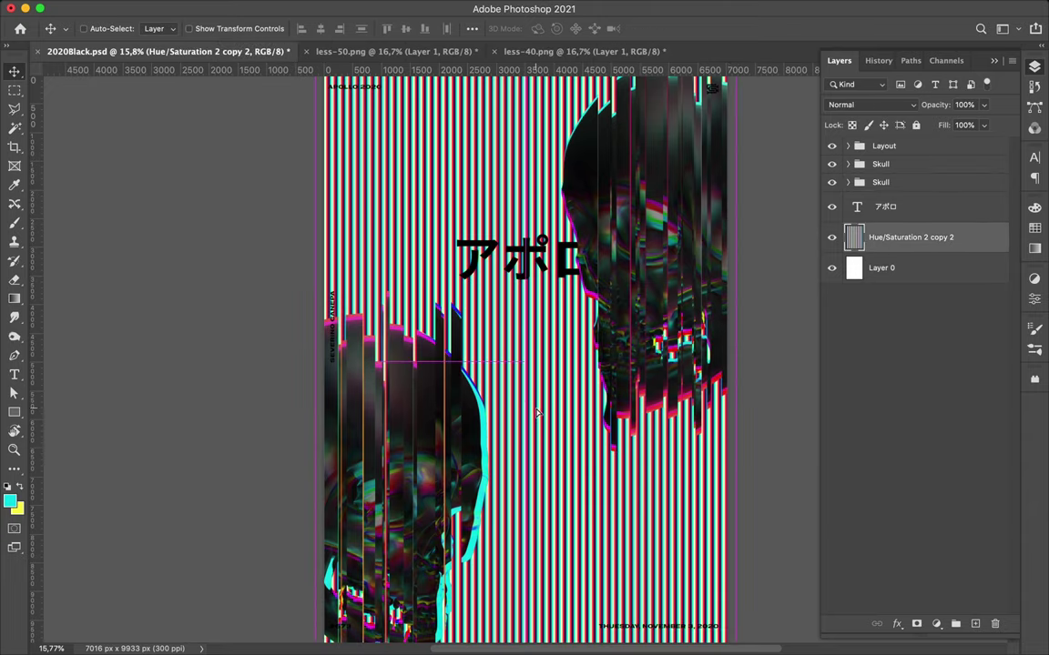
pyautogui.press('v')
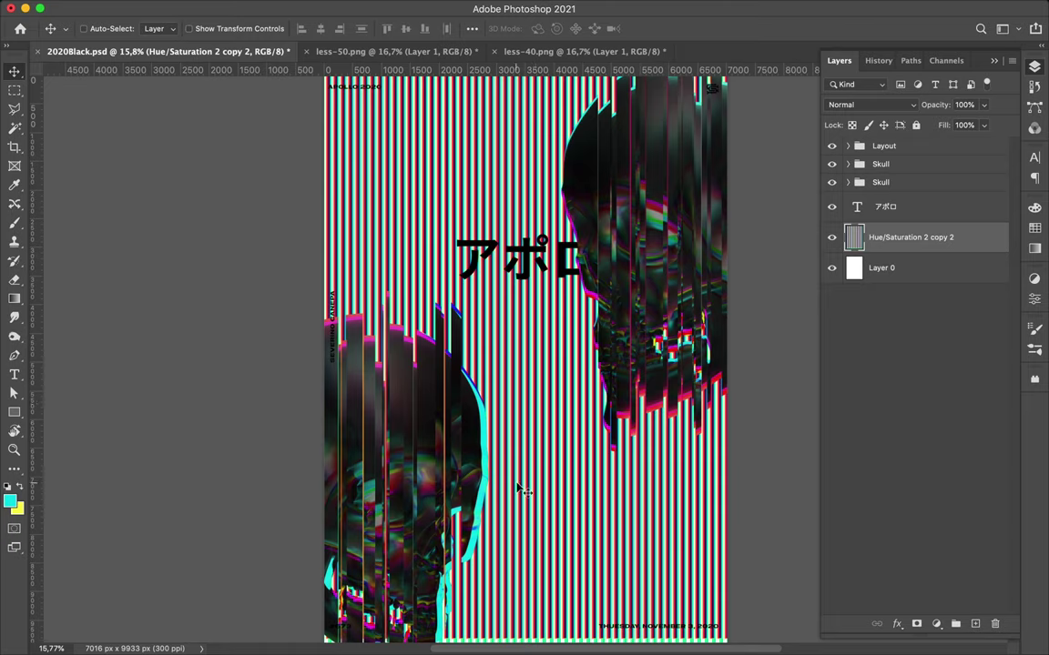
pyautogui.press('m')
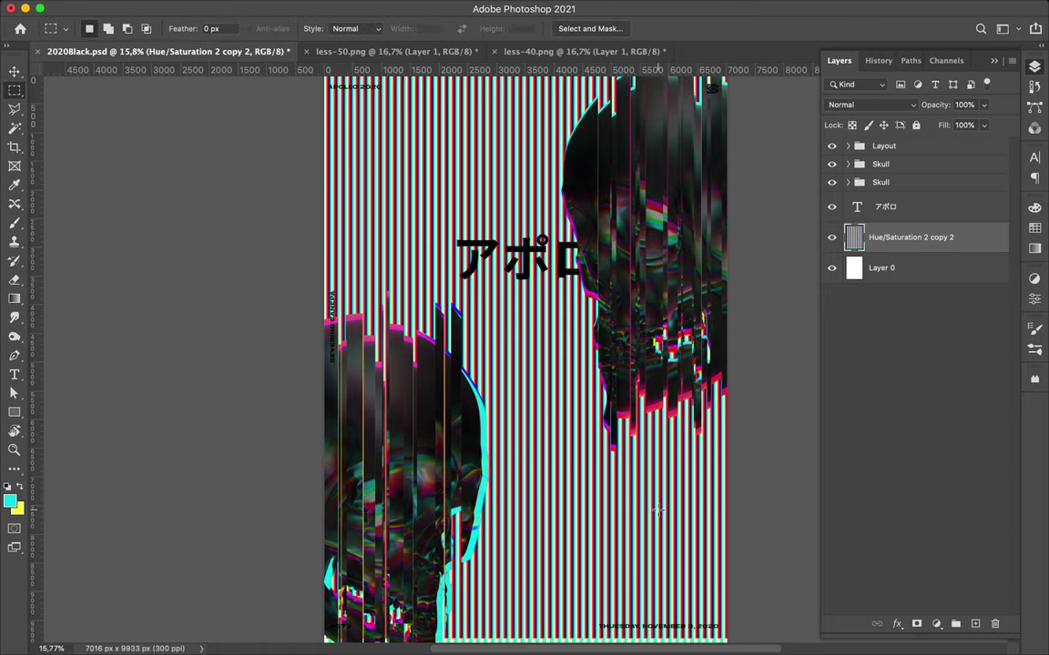
pyautogui.moveTo(535, 507); pyautogui.dragTo(512, 511)
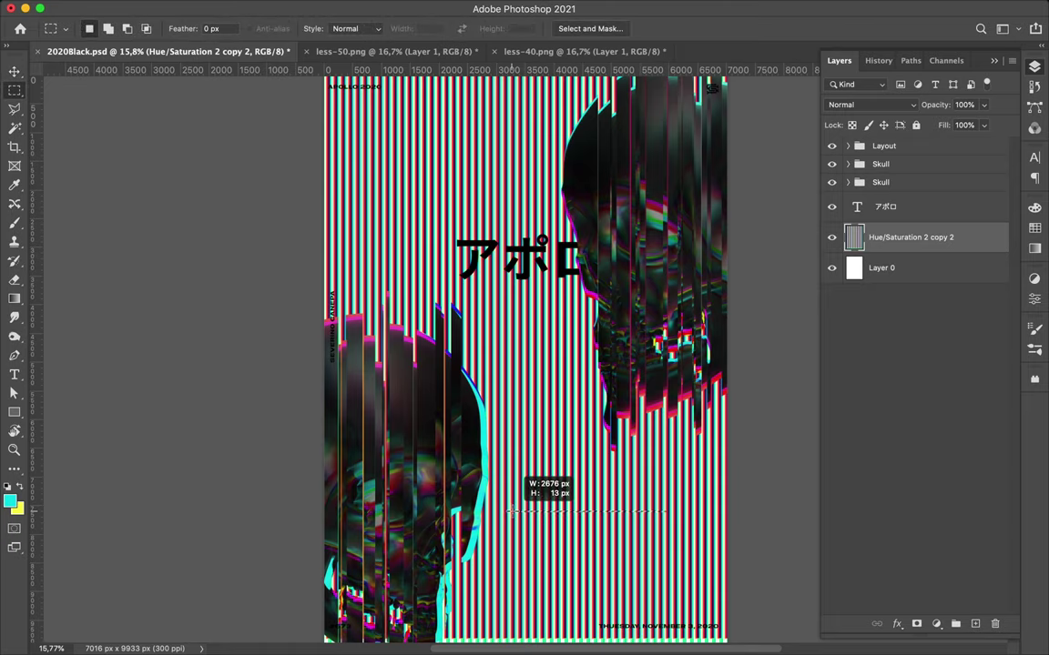
pyautogui.hotkey('ctrl', 'j')
pyautogui.press('v')
pyautogui.hotkey('ctrl', 't')
pyautogui.moveTo(527, 480); pyautogui.dragTo(584, 443)
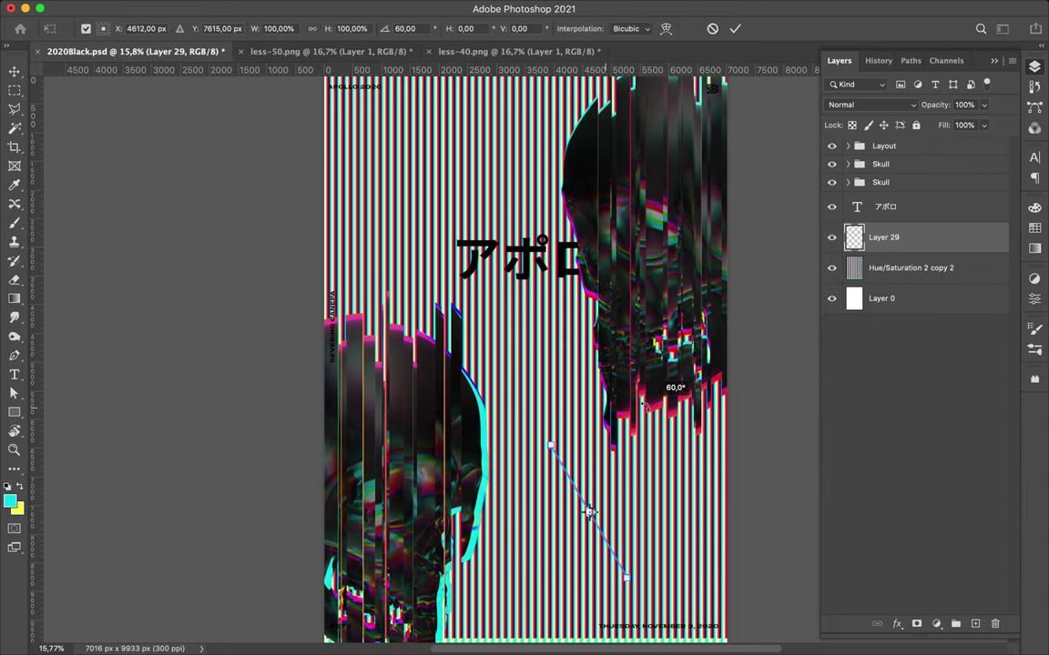
pyautogui.press('Return')
# - Move the strip up toward the title, tilt it slightly, and stretch it wider and taller
pyautogui.hotkey('ctrl', 't')
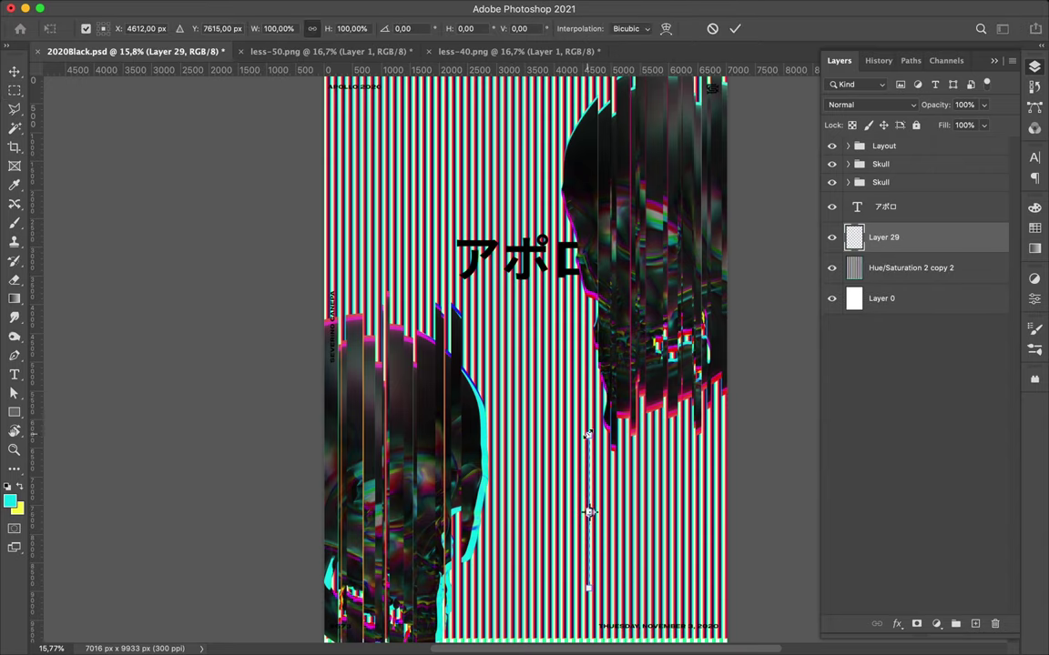
pyautogui.moveTo(592, 355); pyautogui.dragTo(552, 344)
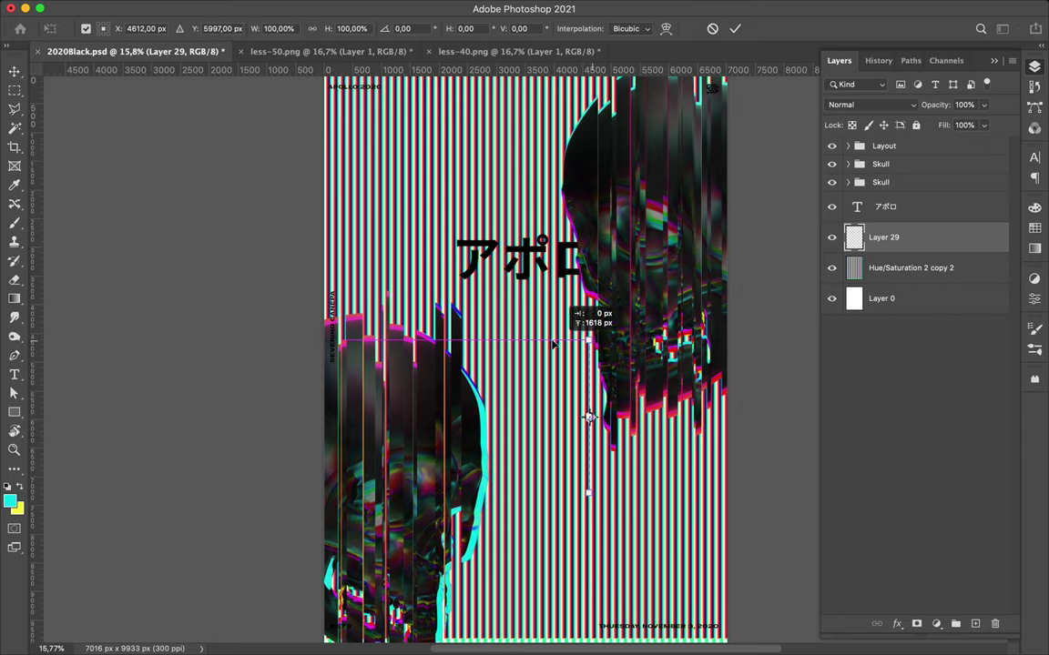
pyautogui.scroll(1, 552, 417)
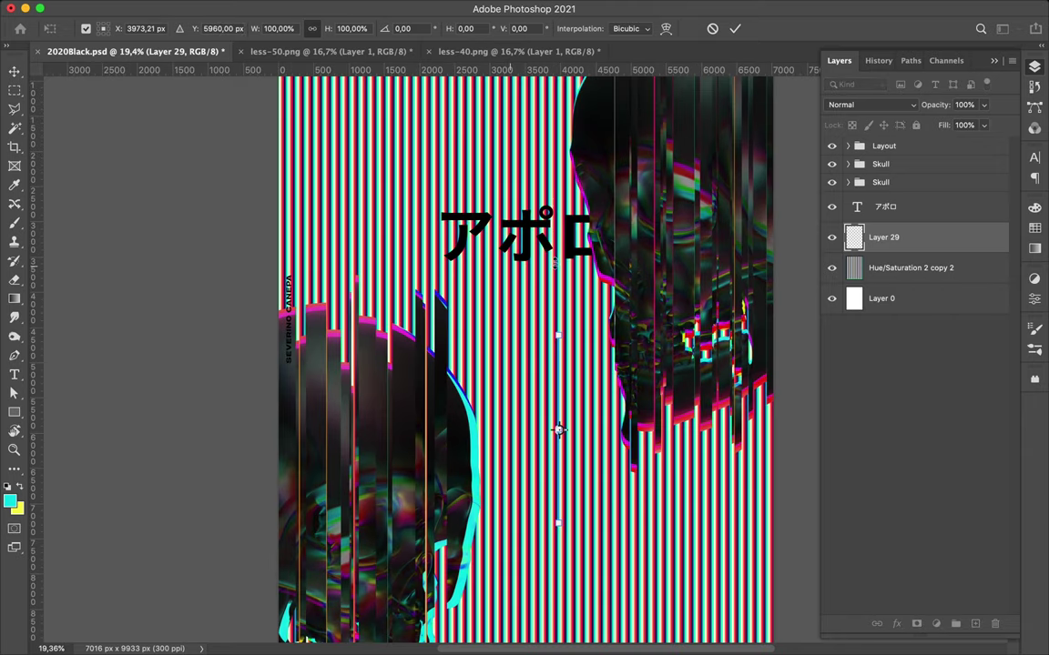
pyautogui.scroll(1, 557, 428)
pyautogui.scroll(1, 561, 435)
pyautogui.moveTo(557, 185); pyautogui.dragTo(579, 318)
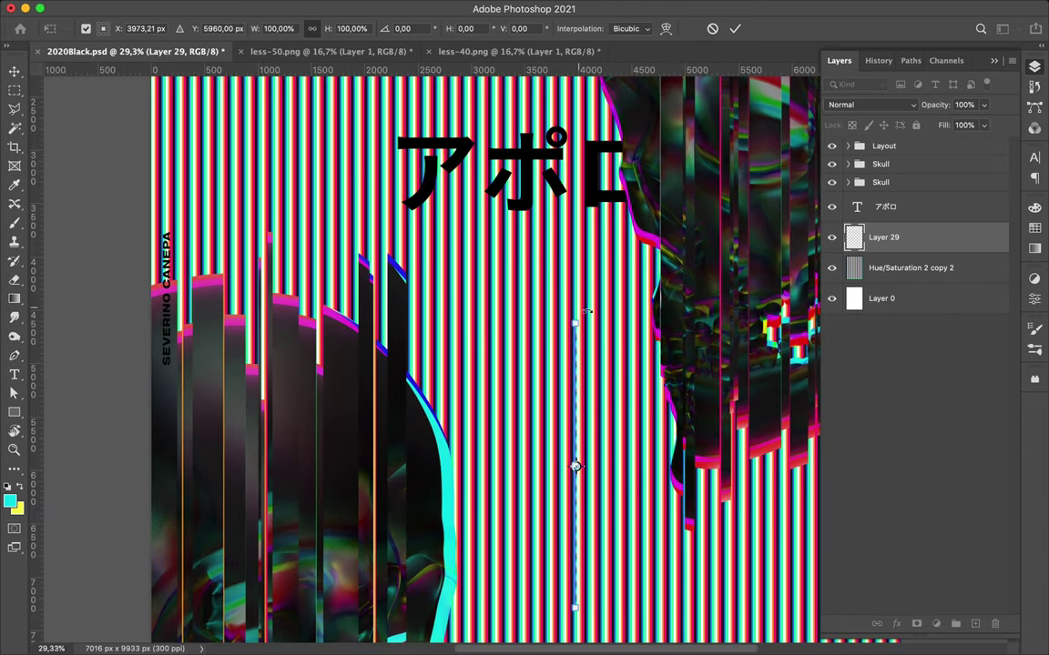
pyautogui.scroll(2, 574, 466)
pyautogui.scroll(1, 590, 497)
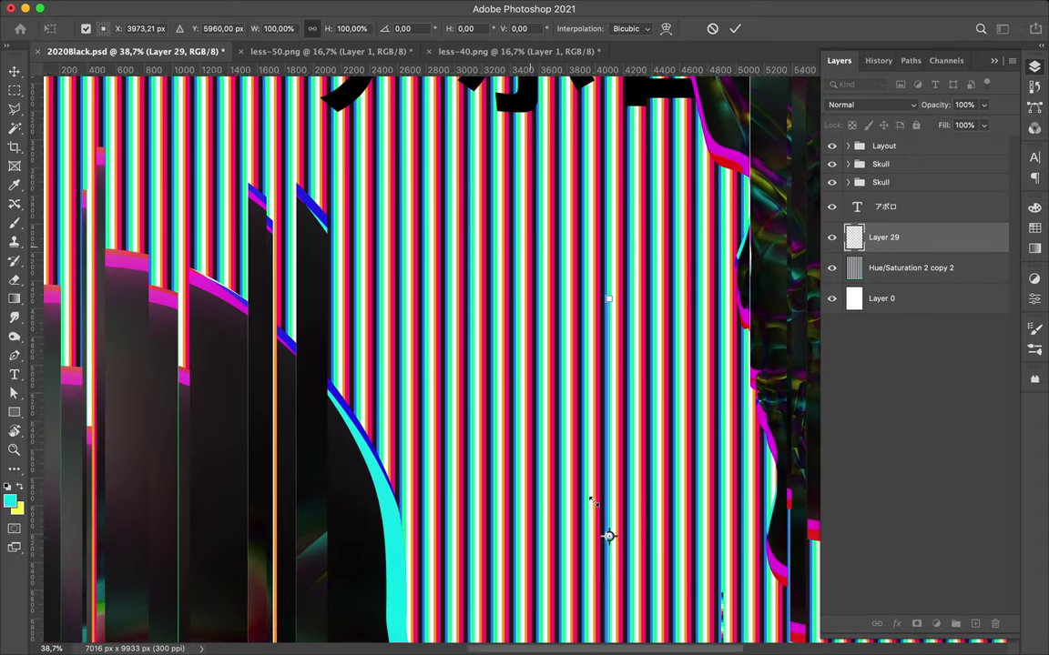
pyautogui.scroll(1, 603, 533)
pyautogui.moveTo(629, 536); pyautogui.dragTo(618, 427)
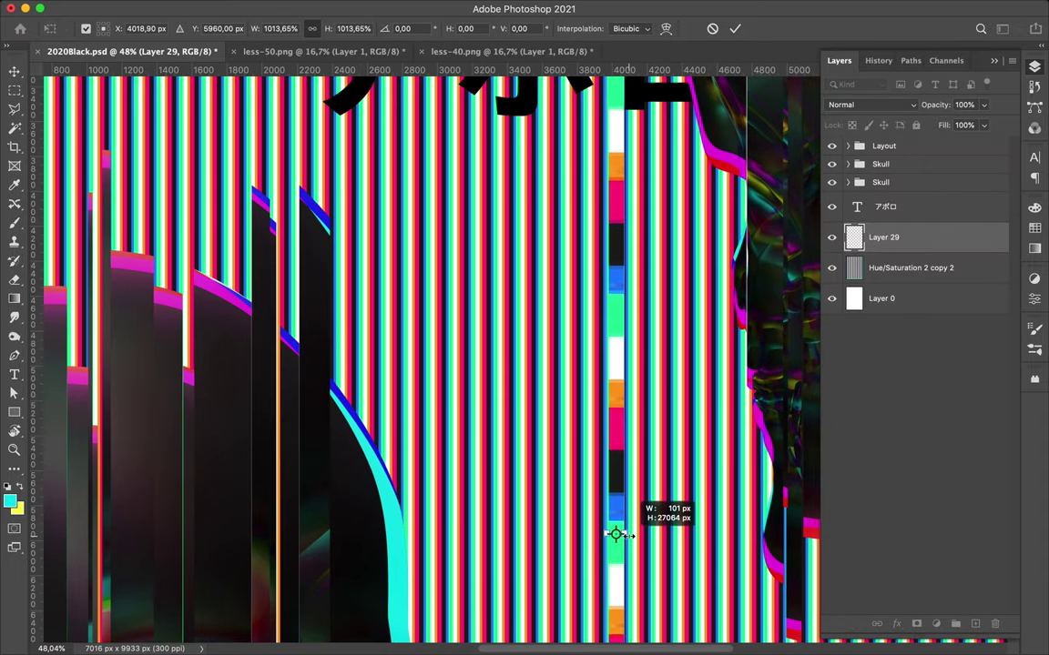
pyautogui.moveTo(602, 240); pyautogui.dragTo(612, 142)
pyautogui.scroll(-4, 635, 408)
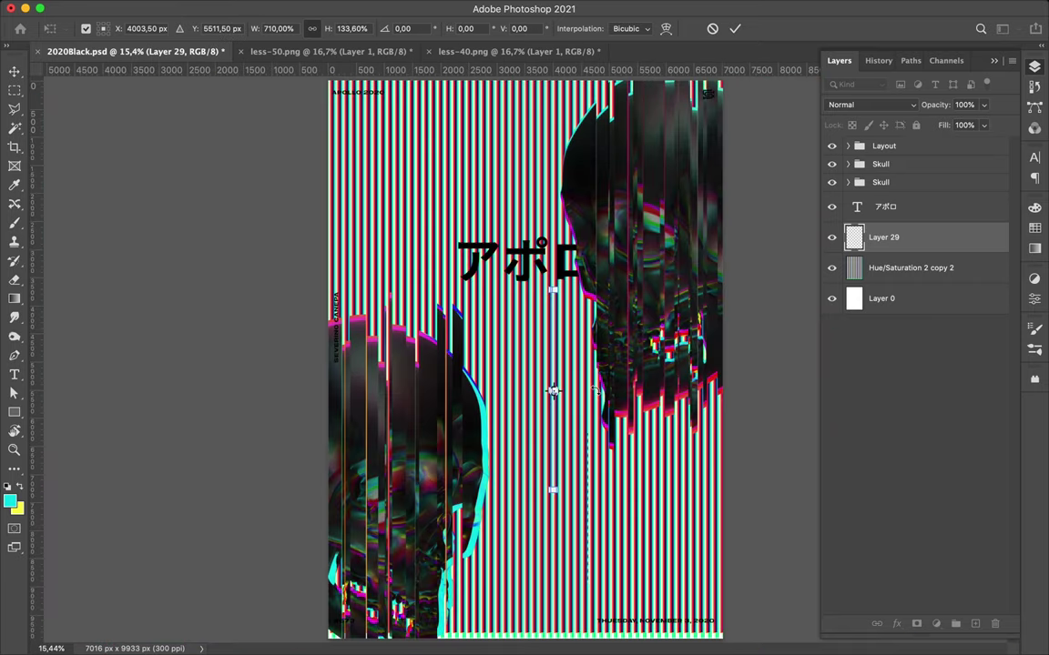
pyautogui.press('Return')
# - Place a duplicate strip further left under the title and save the poster
pyautogui.hotkey('ctrl', 't')
pyautogui.scroll(1, 608, 293)
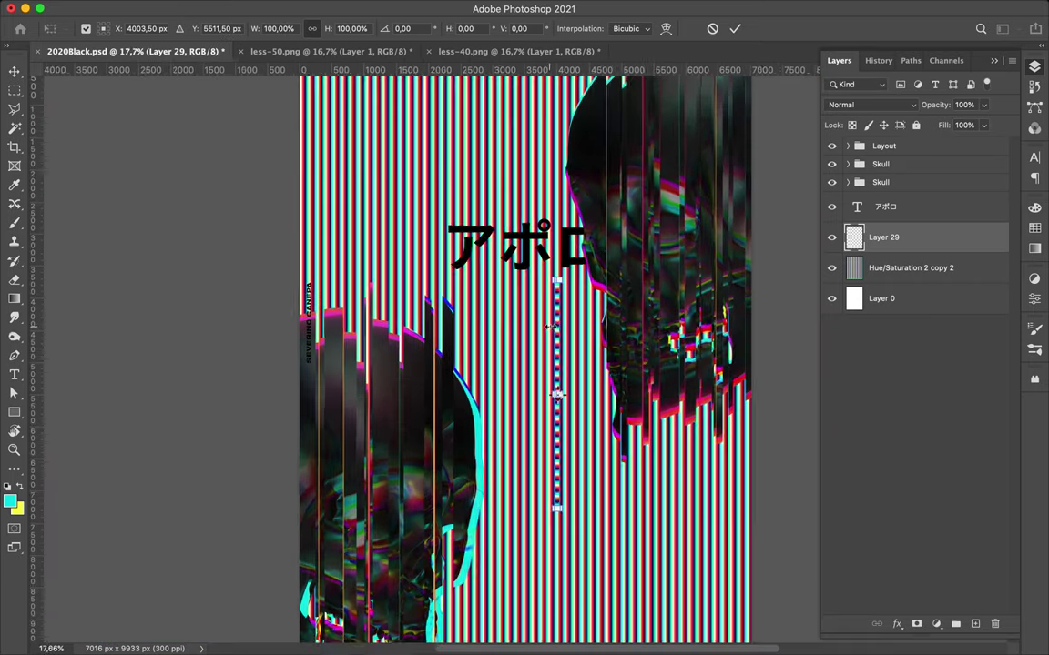
pyautogui.press('Return')
pyautogui.scroll(4, 609, 293)
pyautogui.moveTo(604, 287)
pyautogui.mouseDown()
pyautogui.moveTo(270, 193)
pyautogui.moveTo(240, 168)
pyautogui.mouseUp()
pyautogui.scroll(-4, 240, 168)
pyautogui.hotkey('ctrl', 's')
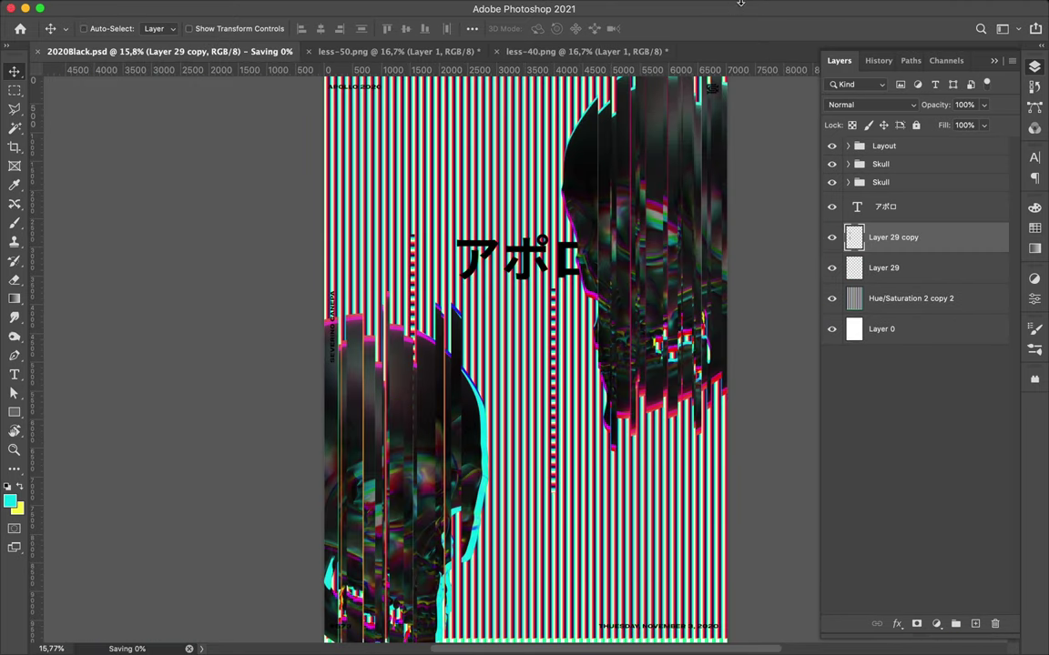
# - Duplicate the striped background layer and set it up for a Warp transform
pyautogui.click(908, 286)
pyautogui.hotkey('ctrl', 'j')
pyautogui.hotkey('ctrl', 't')
pyautogui.rightClick(471, 151)
pyautogui.click(501, 246)
# - Warp the stripe copy into a rounded bulge, then Liquify-Bloat it into a sphere
pyautogui.moveTo(509, 273)
pyautogui.mouseDown()
pyautogui.moveTo(412, 442)
pyautogui.moveTo(498, 347)
pyautogui.mouseUp()
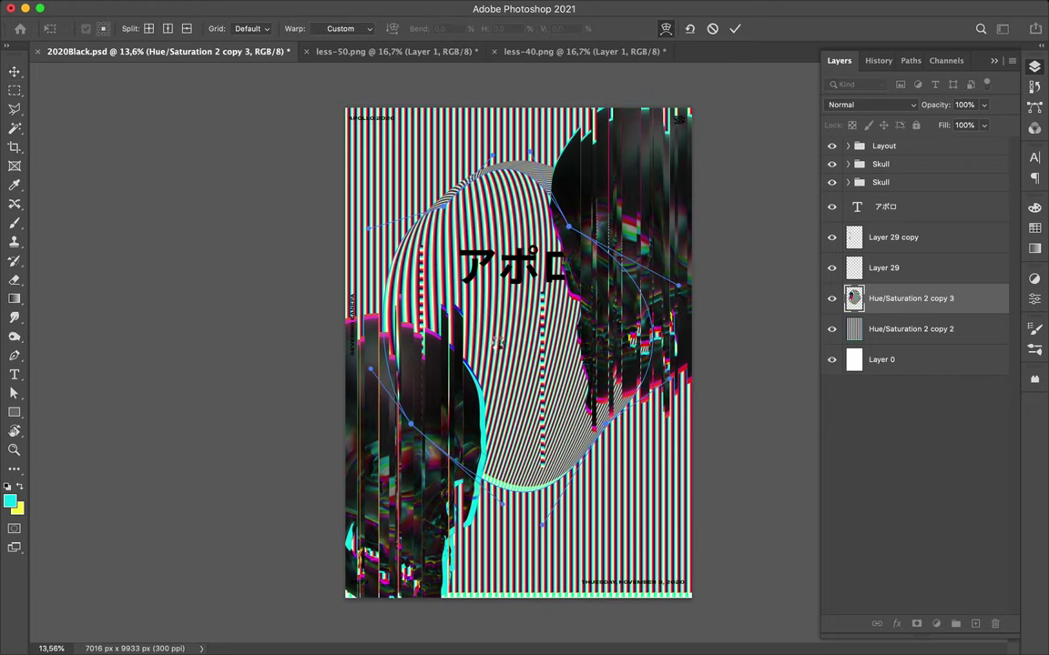
pyautogui.press('Return')
pyautogui.hotkey('ctrl', 'shift', 'x')
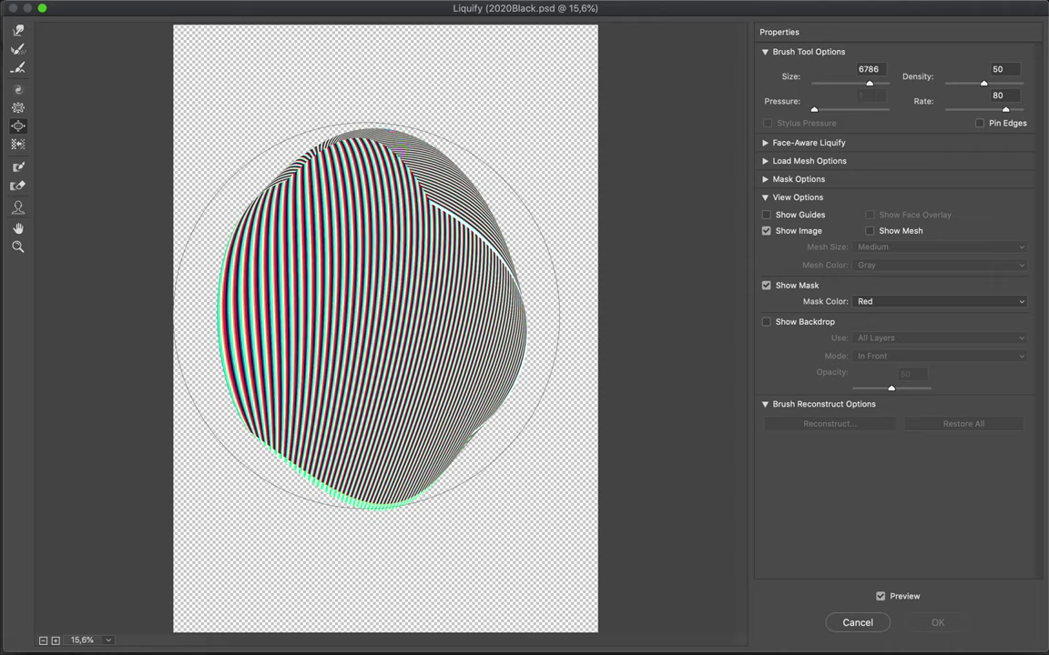
pyautogui.moveTo(365, 315); pyautogui.dragTo(365, 315)
pyautogui.moveTo(984, 82); pyautogui.dragTo(1022, 82)
pyautogui.moveTo(370, 317); pyautogui.dragTo(371, 318)
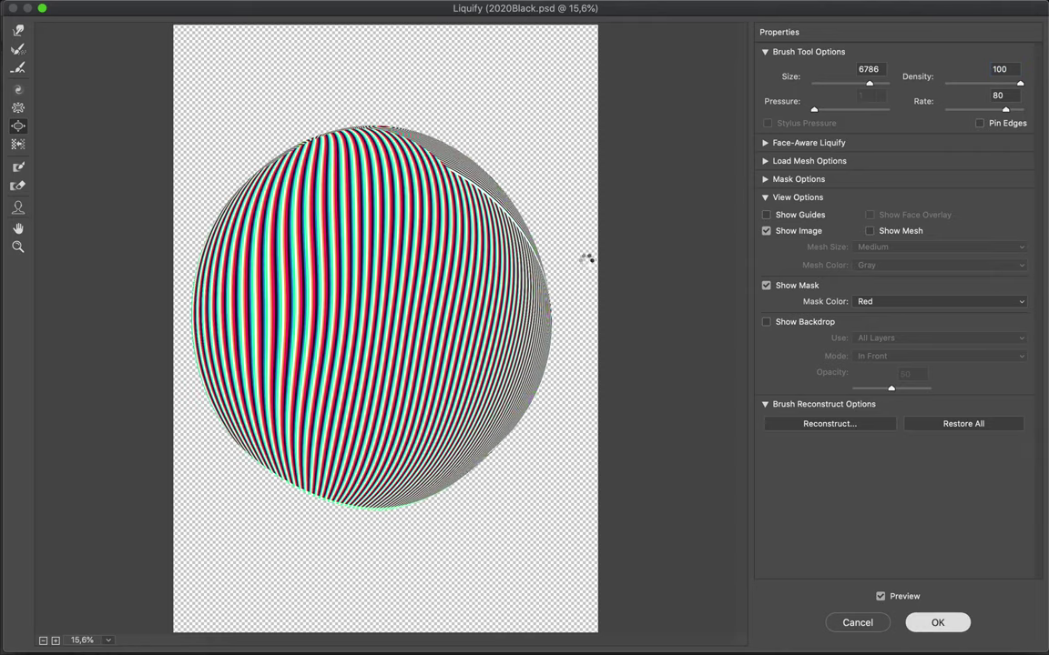
pyautogui.press('Return')
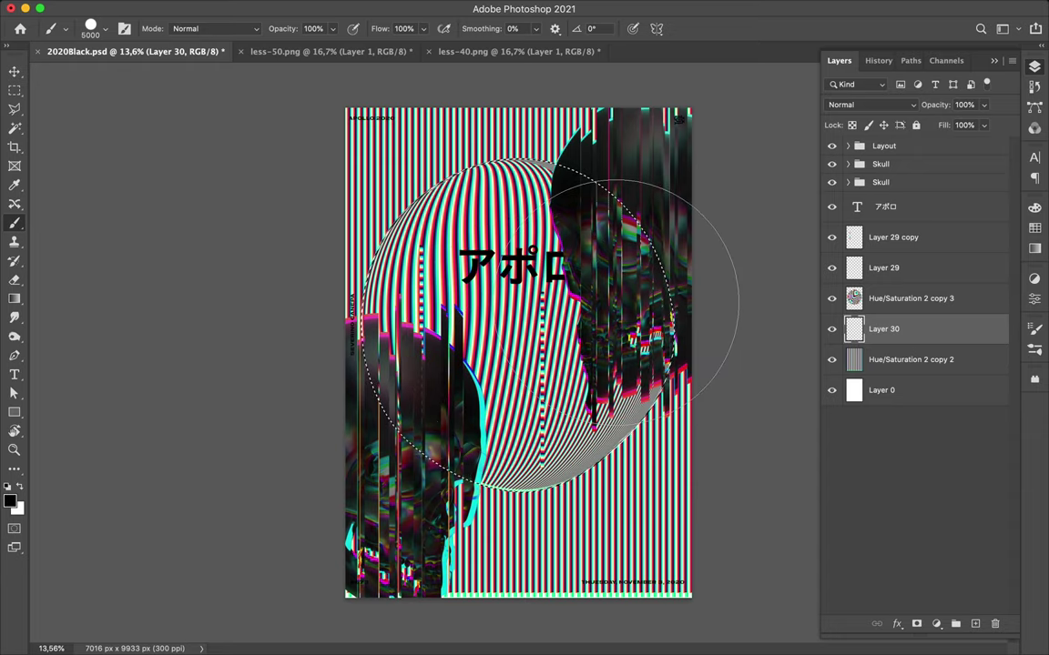
# - Fill the circle selection black and soften it with a Gaussian Blur shadow
pyautogui.press('v')
pyautogui.hotkey('alt', 'BackSpace')
pyautogui.hotkey('ctrl', 'd')
pyautogui.press('m')
pyautogui.click(341, 8)
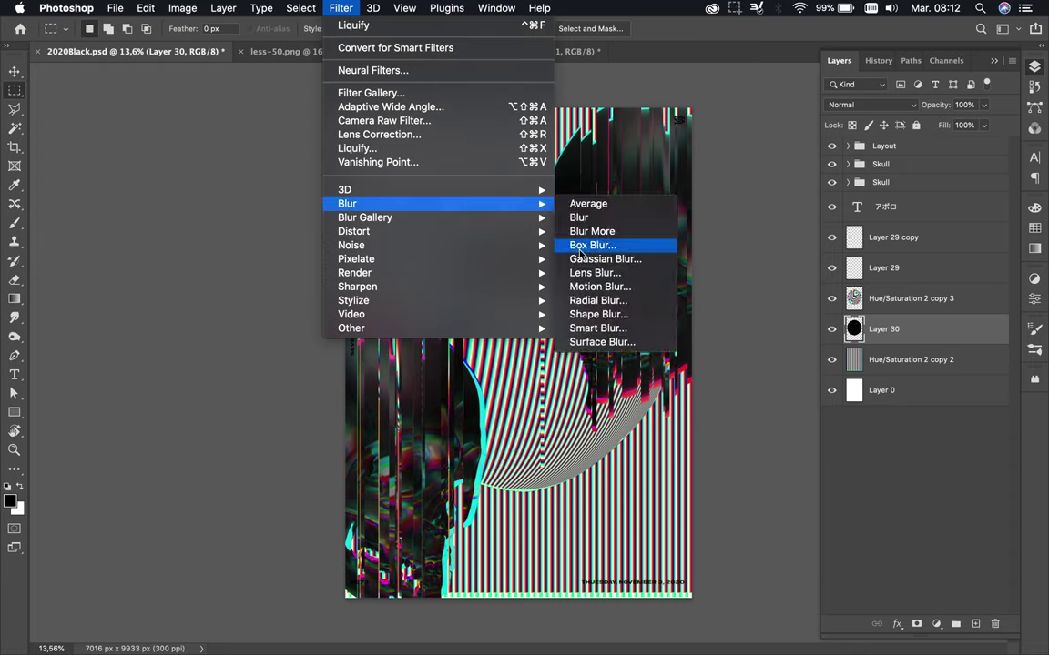
pyautogui.click(587, 260)
pyautogui.click(861, 107)
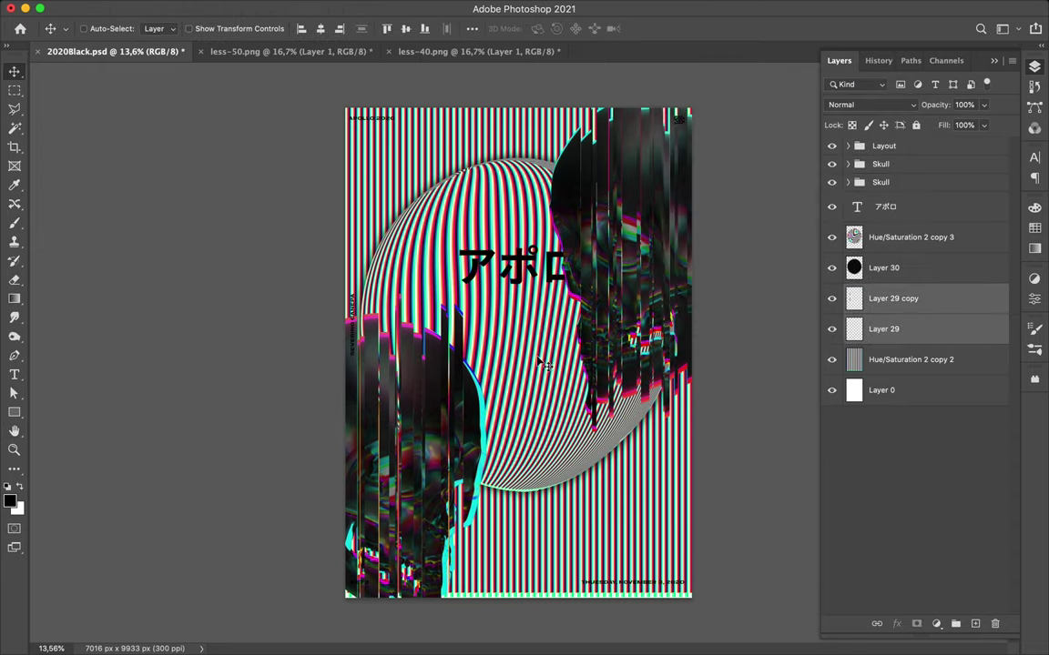
# - Alt-drag a copy of the original strip lower on the right
pyautogui.click(893, 298)
pyautogui.click(883, 329)
pyautogui.moveTo(487, 409); pyautogui.dragTo(697, 575)
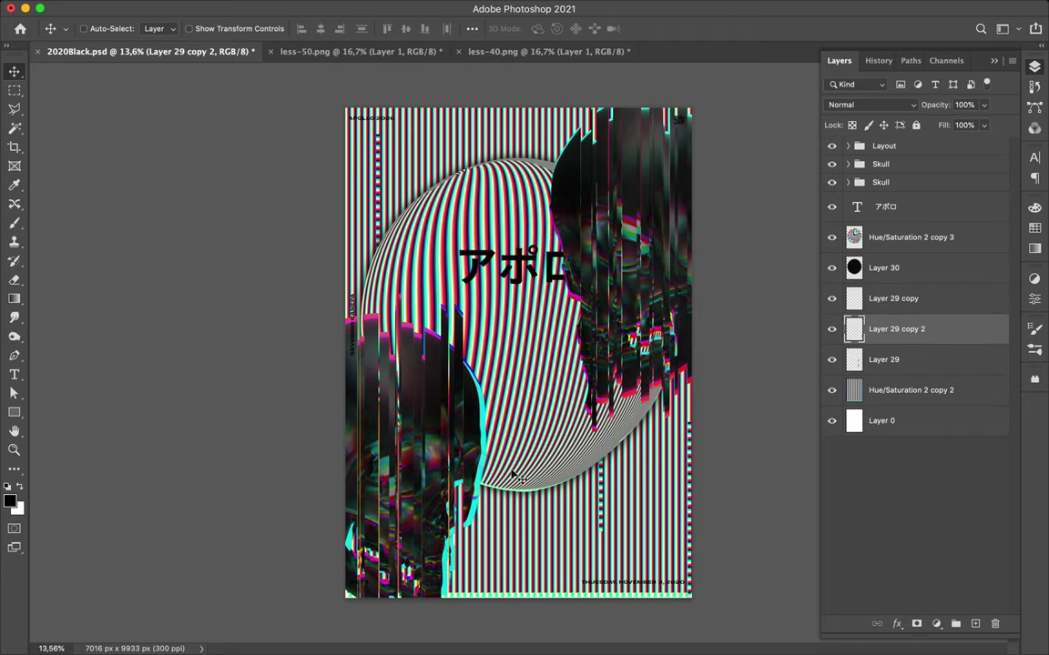
# - Draw two tall thin rectangles and a thin cyan bar at the top right
pyautogui.press('u')
pyautogui.click(161, 29)
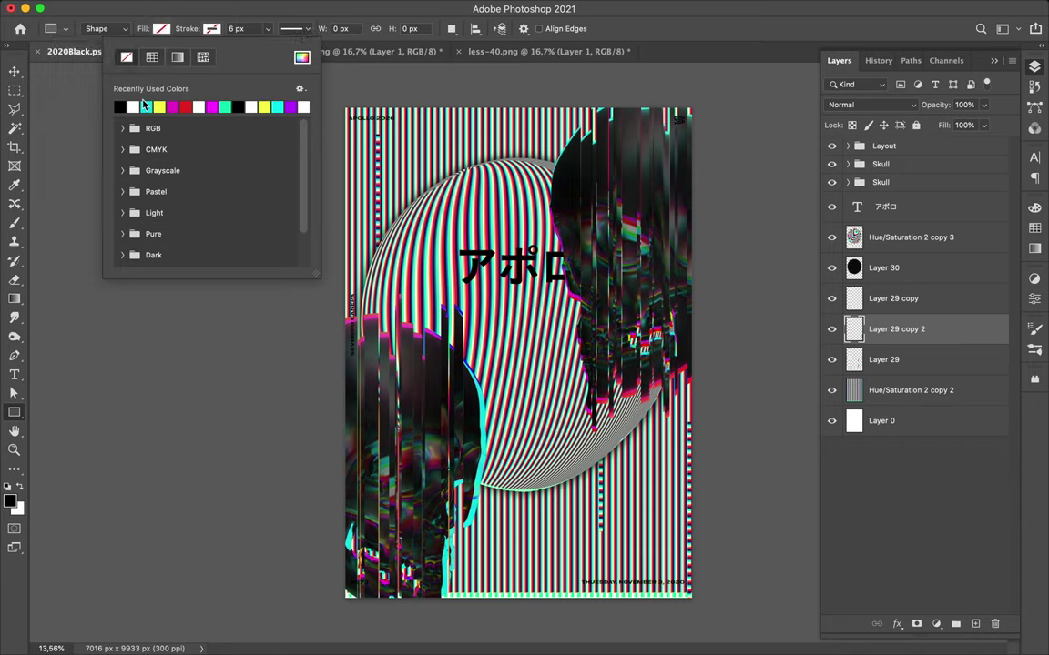
pyautogui.moveTo(603, 116); pyautogui.dragTo(607, 583)
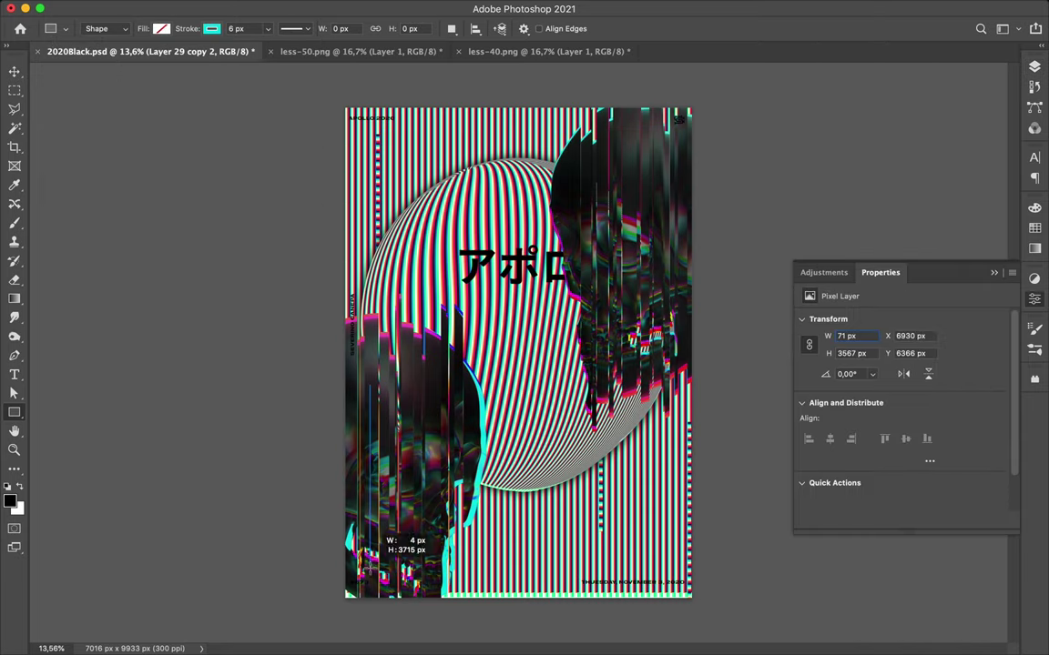
pyautogui.hotkey('ctrl', ']')
pyautogui.hotkey('ctrl', ']')
pyautogui.hotkey('ctrl', ']')
pyautogui.moveTo(640, 332); pyautogui.dragTo(662, 241)
pyautogui.click(161, 28)
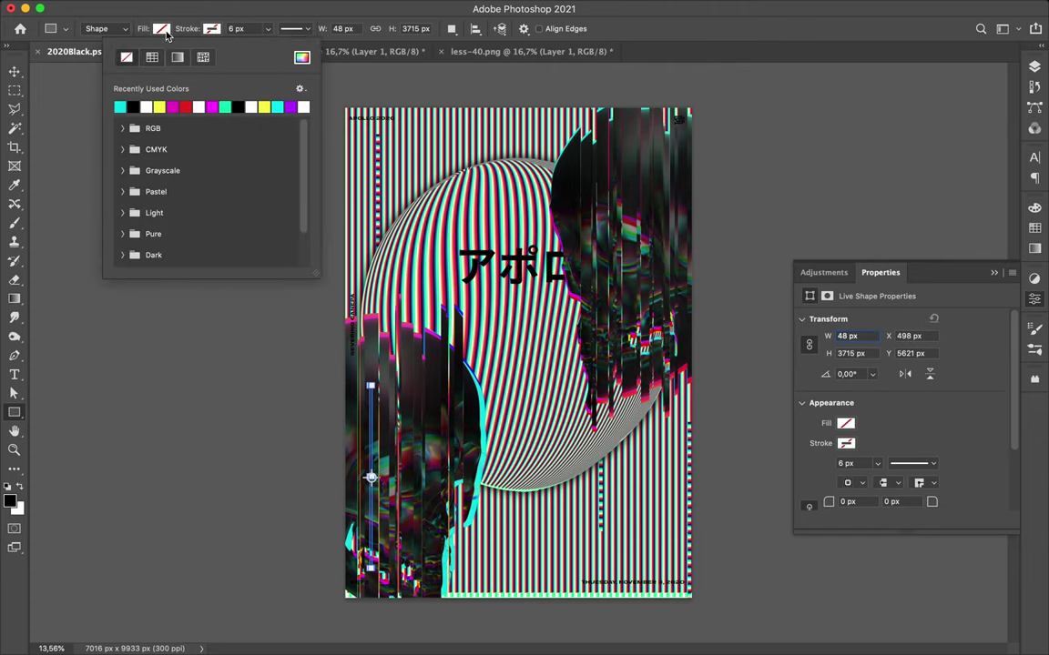
pyautogui.click(144, 103)
pyautogui.moveTo(643, 338); pyautogui.dragTo(642, 147)
# - Move the two bar layers above the skull groups and fit the poster in view
pyautogui.press('a')
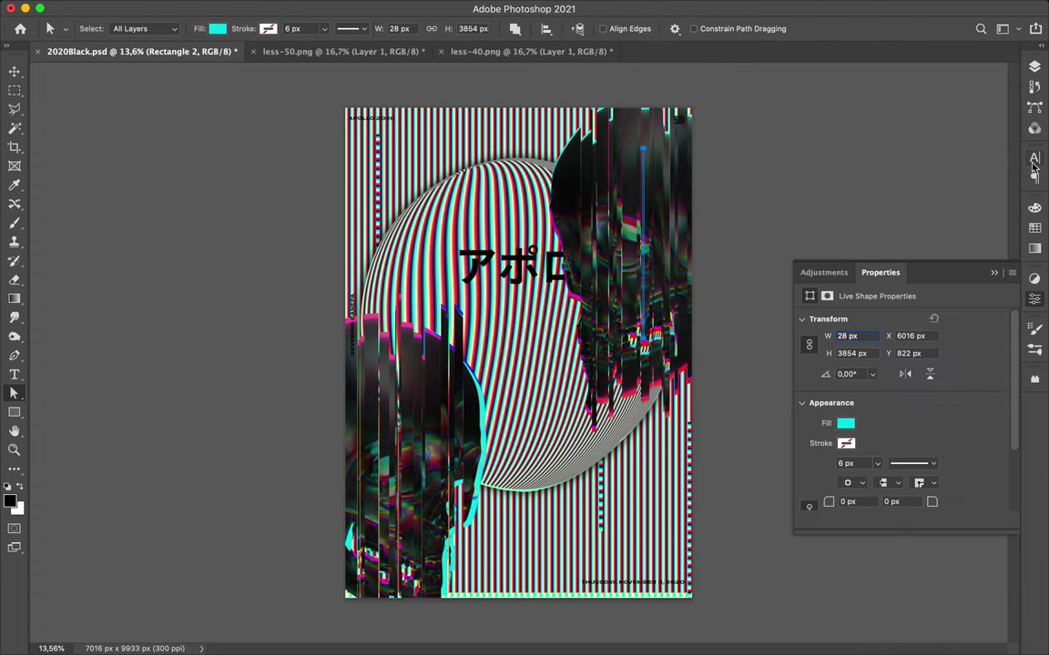
pyautogui.click(1034, 67)
pyautogui.scroll(3, 726, 227)
pyautogui.press('v')
pyautogui.keyDown('shift'); pyautogui.click(872, 270); pyautogui.keyUp('shift')
pyautogui.moveTo(872, 270); pyautogui.dragTo(878, 161)
pyautogui.hotkey('ctrl', '0')
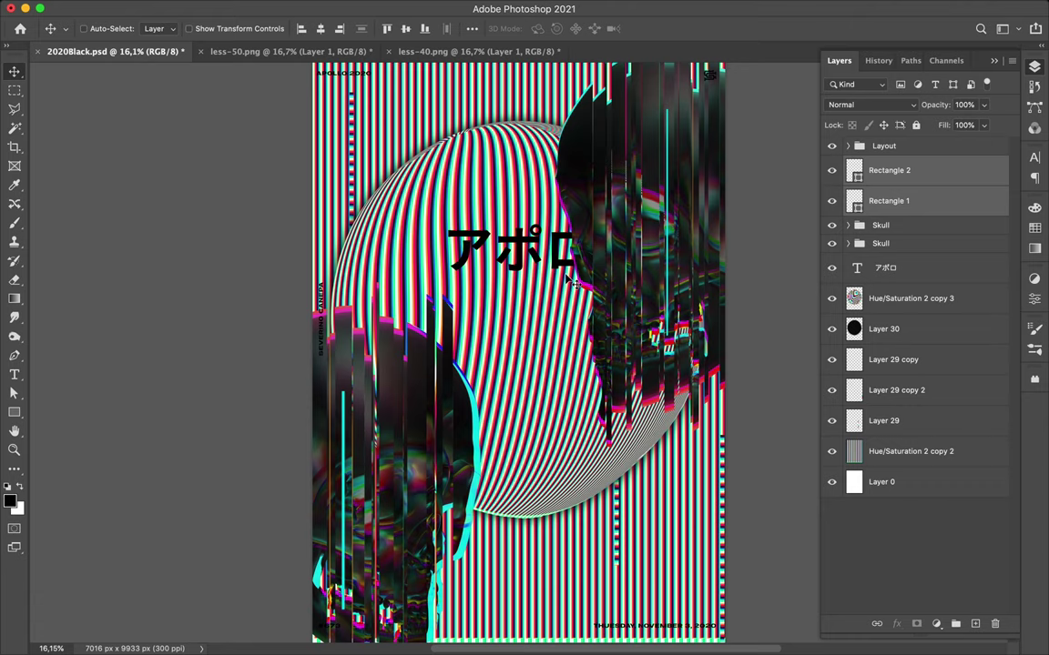
# - Draw several more thin cyan bars around the left skull and top right
pyautogui.press('u')
pyautogui.moveTo(365, 420); pyautogui.dragTo(367, 459)
pyautogui.moveTo(328, 366); pyautogui.dragTo(330, 484)
pyautogui.moveTo(365, 347); pyautogui.dragTo(367, 579)
pyautogui.moveTo(382, 461)
pyautogui.mouseDown()
pyautogui.moveTo(386, 521)
pyautogui.moveTo(352, 547)
pyautogui.mouseUp()
pyautogui.moveTo(624, 249); pyautogui.dragTo(628, 289)
pyautogui.moveTo(712, 114); pyautogui.dragTo(713, 181)
pyautogui.moveTo(642, 86); pyautogui.dragTo(643, 145)
pyautogui.moveTo(381, 512); pyautogui.dragTo(381, 513)
# - Switch the fill to magenta and draw thin magenta strips across the skulls and top right
pyautogui.click(1034, 66)
pyautogui.click(161, 28)
pyautogui.click(80, 99)
pyautogui.moveTo(428, 373); pyautogui.dragTo(429, 484)
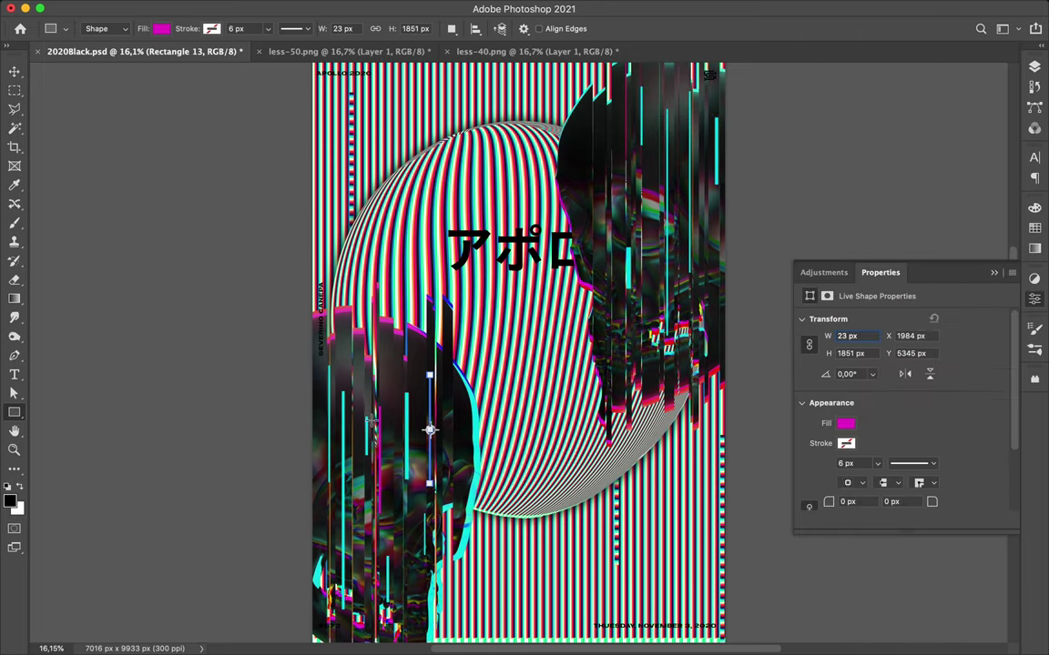
pyautogui.moveTo(358, 524); pyautogui.dragTo(358, 524)
pyautogui.moveTo(679, 189); pyautogui.dragTo(680, 278)
pyautogui.moveTo(702, 140); pyautogui.dragTo(702, 325)
pyautogui.moveTo(593, 145); pyautogui.dragTo(593, 187)
pyautogui.moveTo(656, 69); pyautogui.dragTo(655, 105)
pyautogui.moveTo(317, 408); pyautogui.dragTo(318, 529)
pyautogui.moveTo(445, 421); pyautogui.dragTo(444, 492)
pyautogui.moveTo(622, 109); pyautogui.dragTo(623, 221)
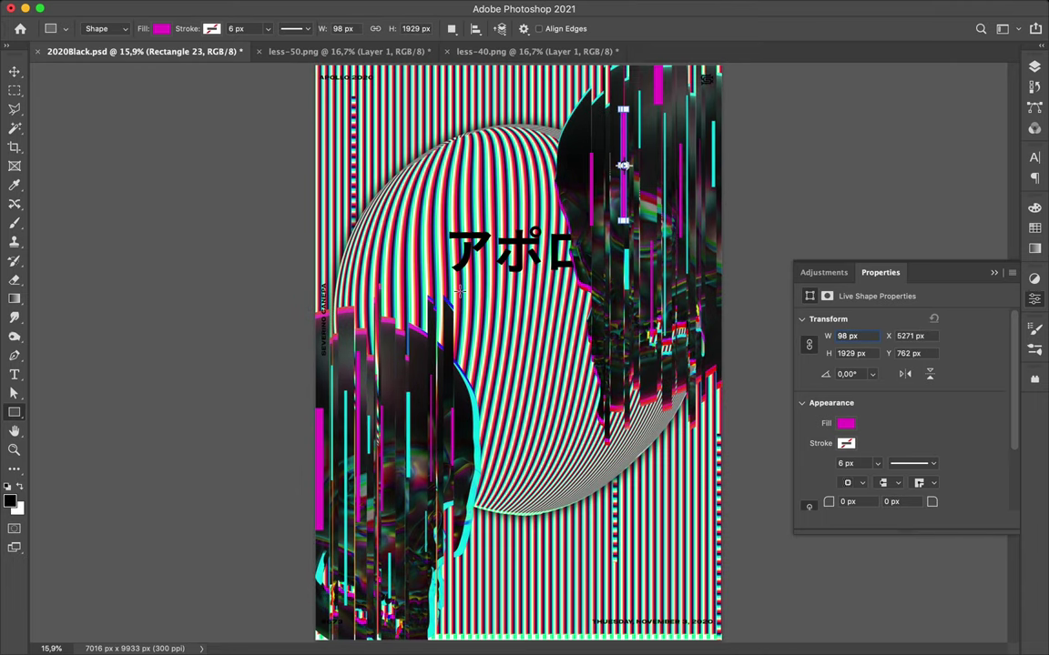
# - Draw tall magenta bars along the left and right edges, moving one lower in the stack
pyautogui.moveTo(321, 319); pyautogui.dragTo(321, 132)
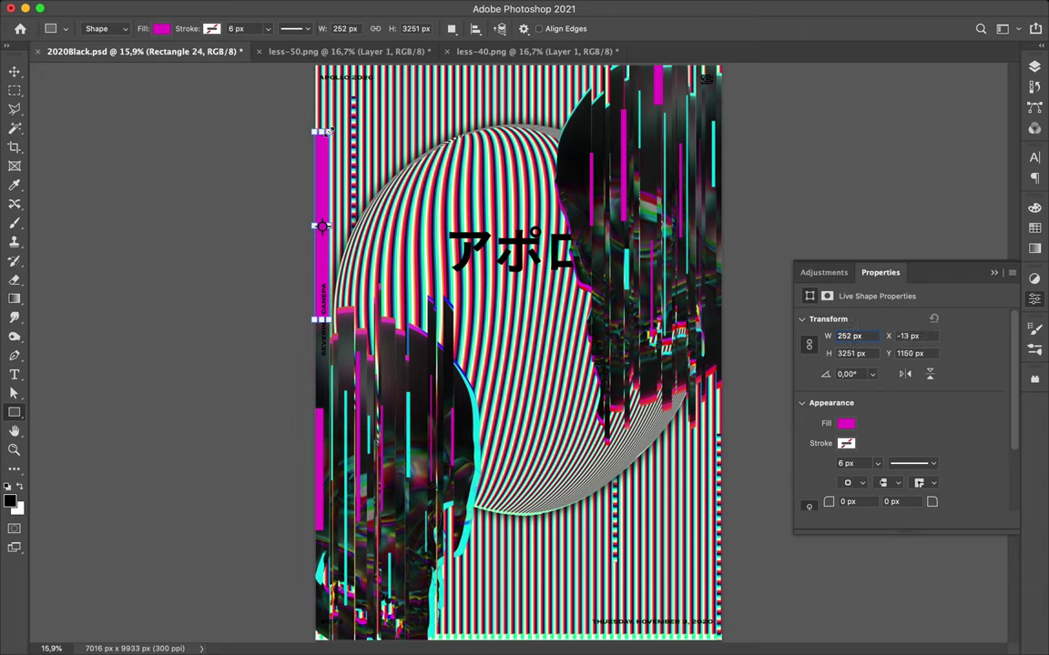
pyautogui.press('F7')
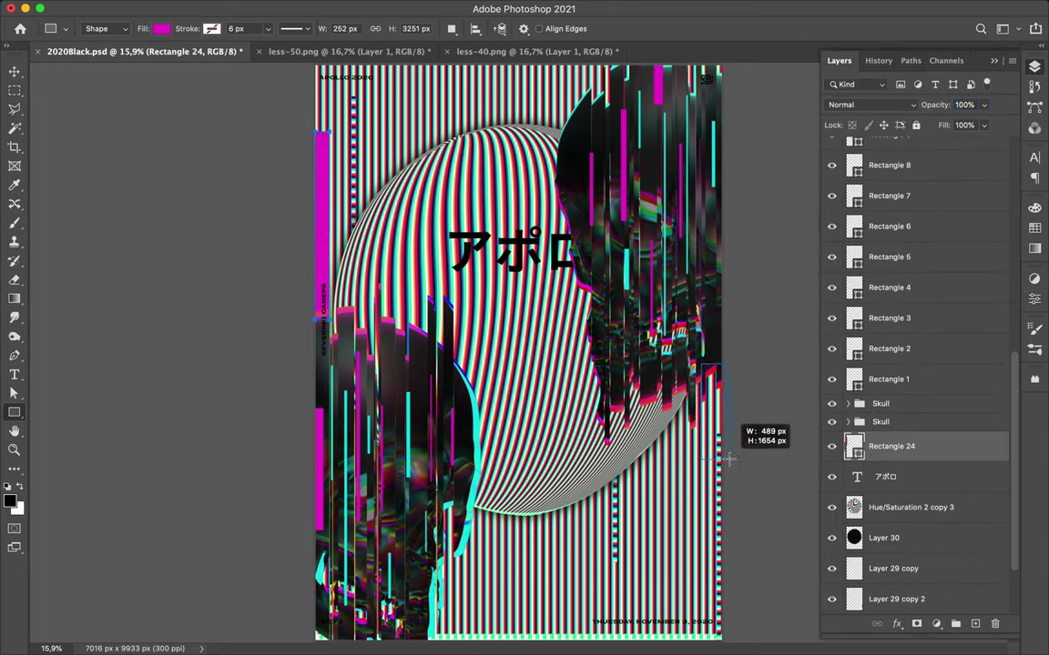
pyautogui.moveTo(729, 459); pyautogui.dragTo(719, 456)
pyautogui.hotkey('ctrl', '[')
pyautogui.hotkey('ctrl', '[')
pyautogui.hotkey('ctrl', '[')
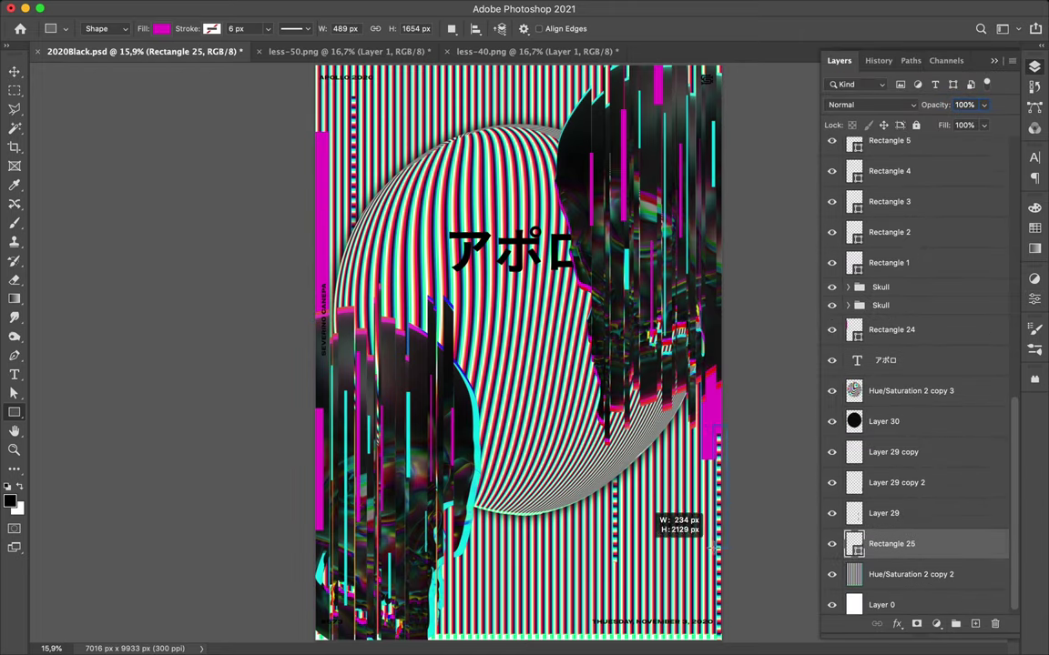
pyautogui.press('F7')
pyautogui.press('v')
pyautogui.scroll(-1, 518, 362)
# - Draw a rectangle box over the アポロ title
pyautogui.click(451, 231)
pyautogui.press('u')
pyautogui.moveTo(451, 230); pyautogui.dragTo(569, 282)
# - Fill the new box cyan and place it behind the アポロ title text
pyautogui.click(161, 28)
pyautogui.click(80, 100)
pyautogui.press('v')
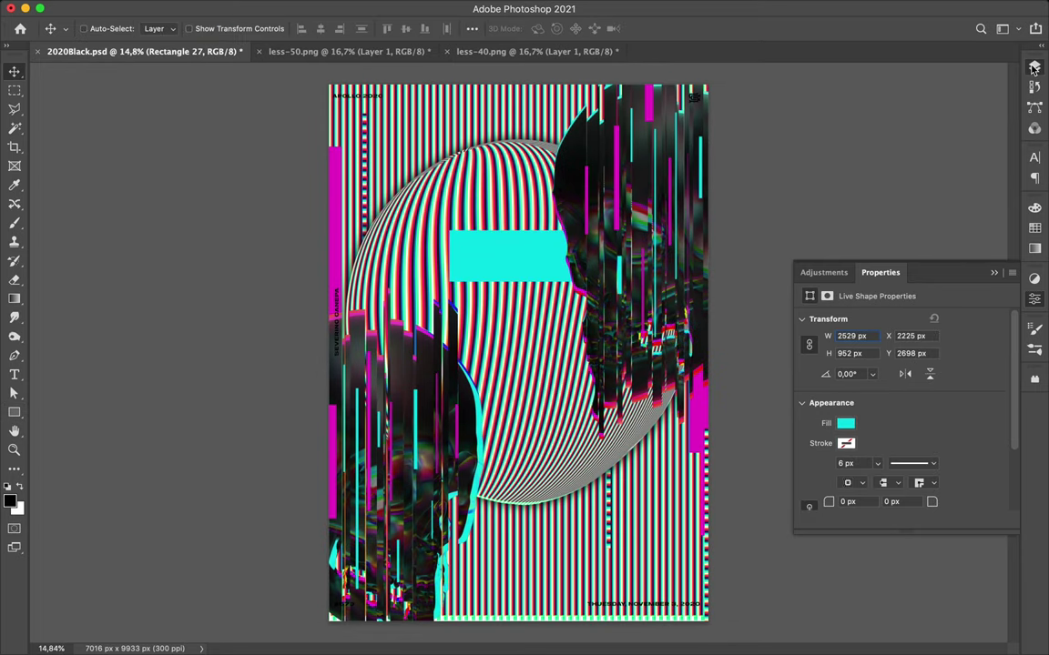
pyautogui.click(1034, 68)
pyautogui.hotkey('ctrl', '[')
pyautogui.press('a')
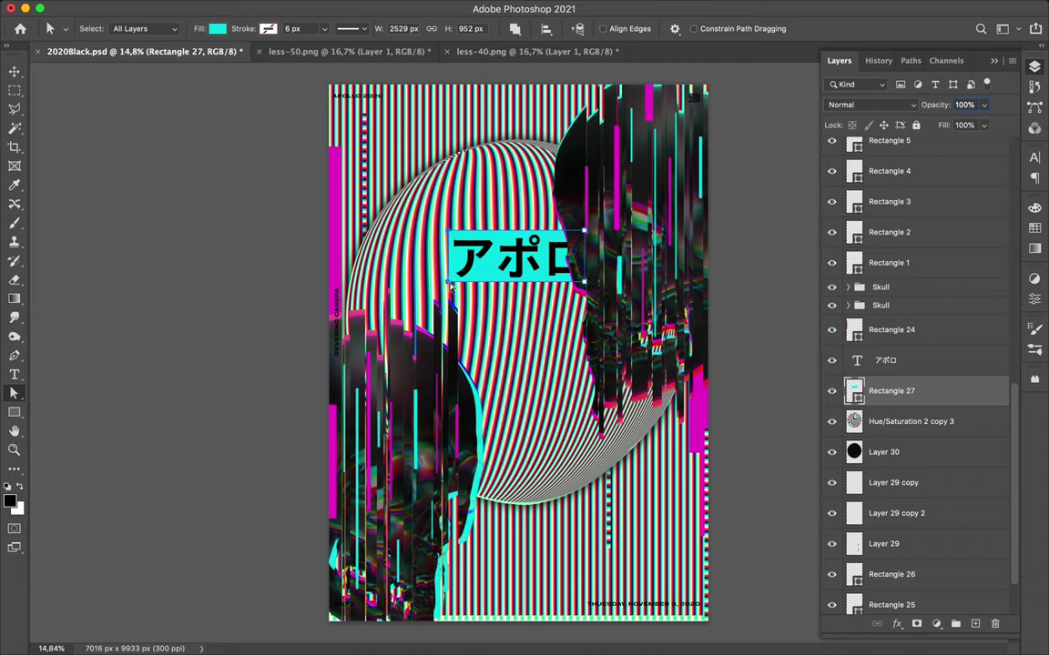
pyautogui.moveTo(436, 287); pyautogui.dragTo(424, 235)
pyautogui.hotkey('ctrl', 'z')
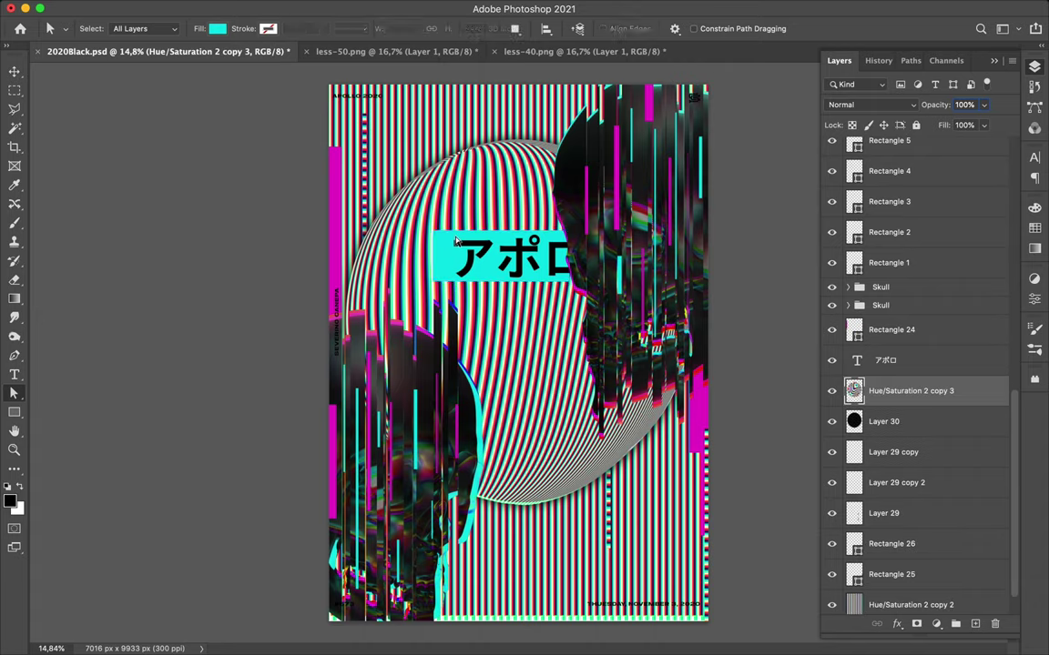
pyautogui.press('v')
# - Duplicate the title and its box lower down, rotate them vertical, and position them
pyautogui.click(1035, 227)
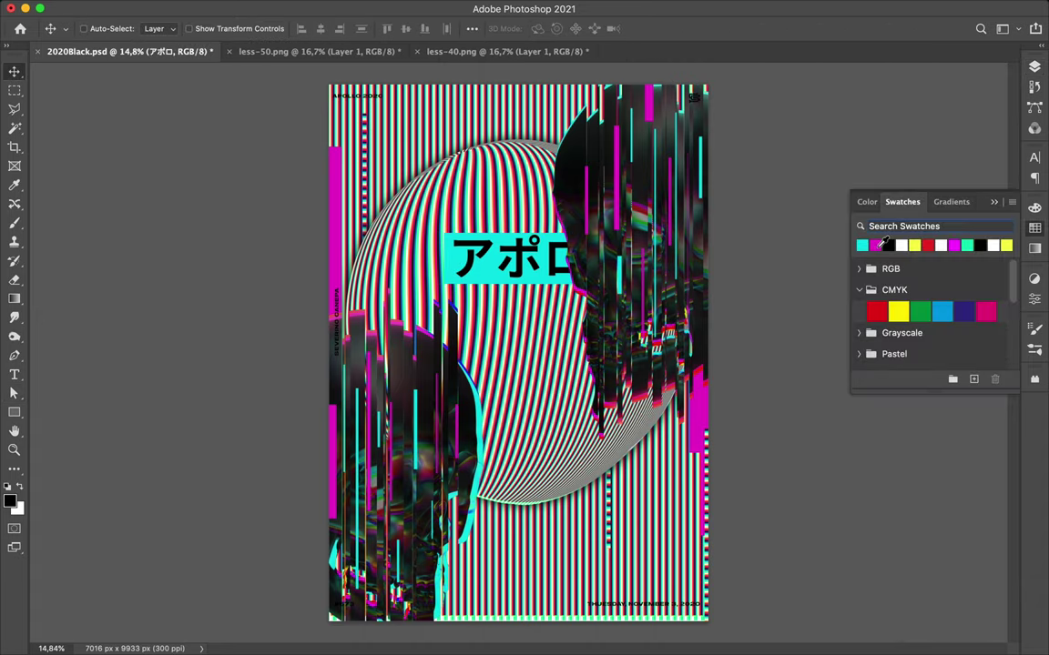
pyautogui.moveTo(571, 382); pyautogui.dragTo(497, 448)
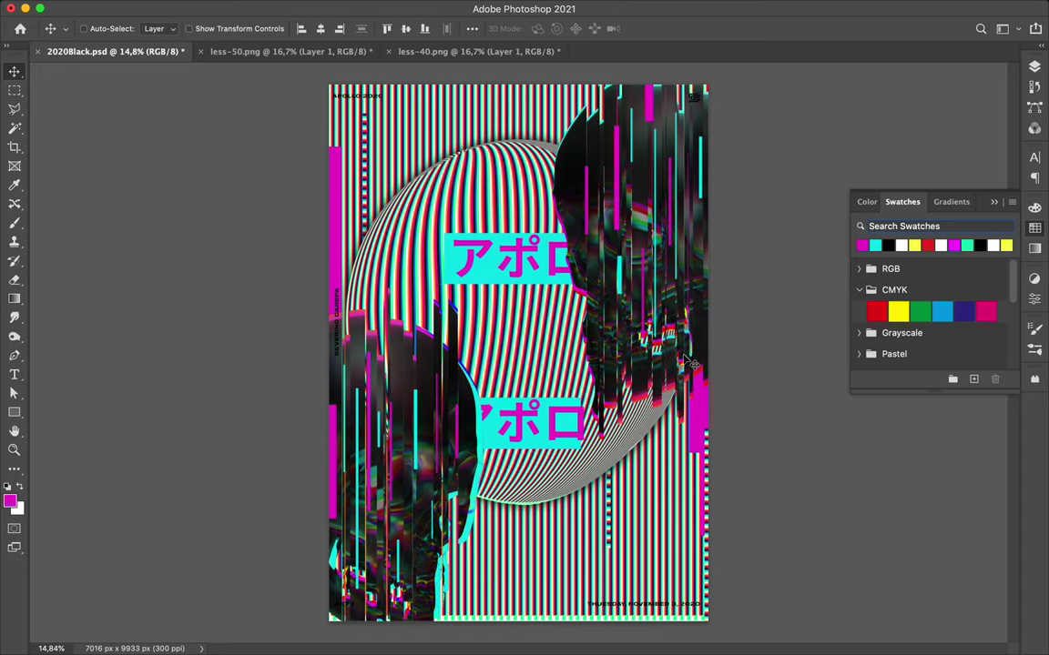
pyautogui.moveTo(498, 273); pyautogui.dragTo(539, 526)
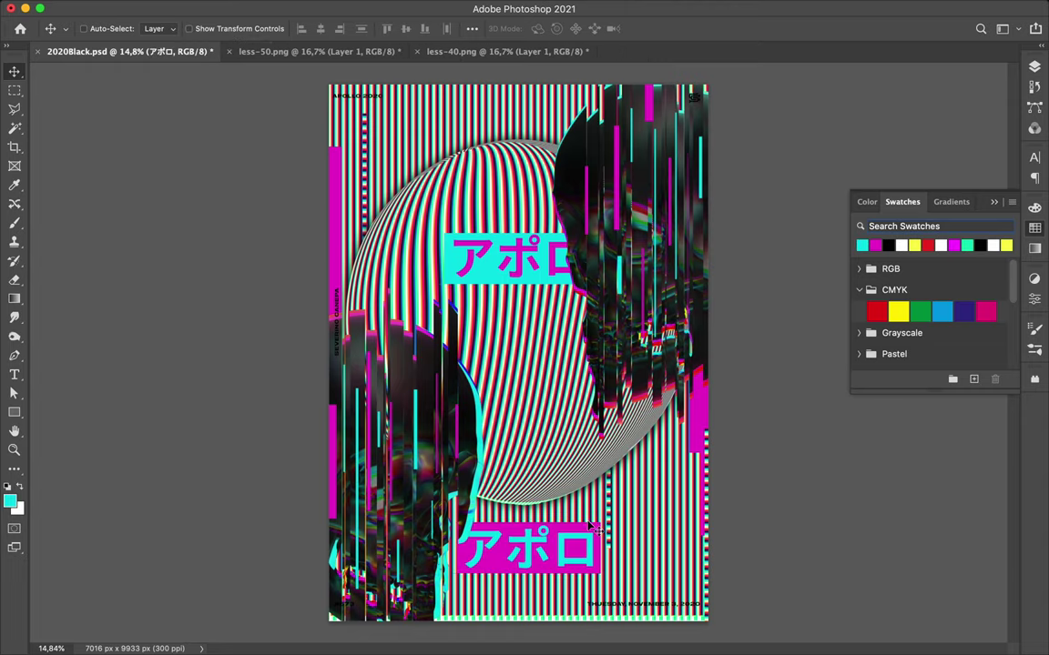
pyautogui.keyDown('shift'); pyautogui.click(563, 545); pyautogui.keyUp('shift')
pyautogui.hotkey('ctrl', 't')
pyautogui.moveTo(608, 574); pyautogui.dragTo(547, 619)
pyautogui.press('Return')
pyautogui.moveTo(535, 515); pyautogui.dragTo(513, 491)
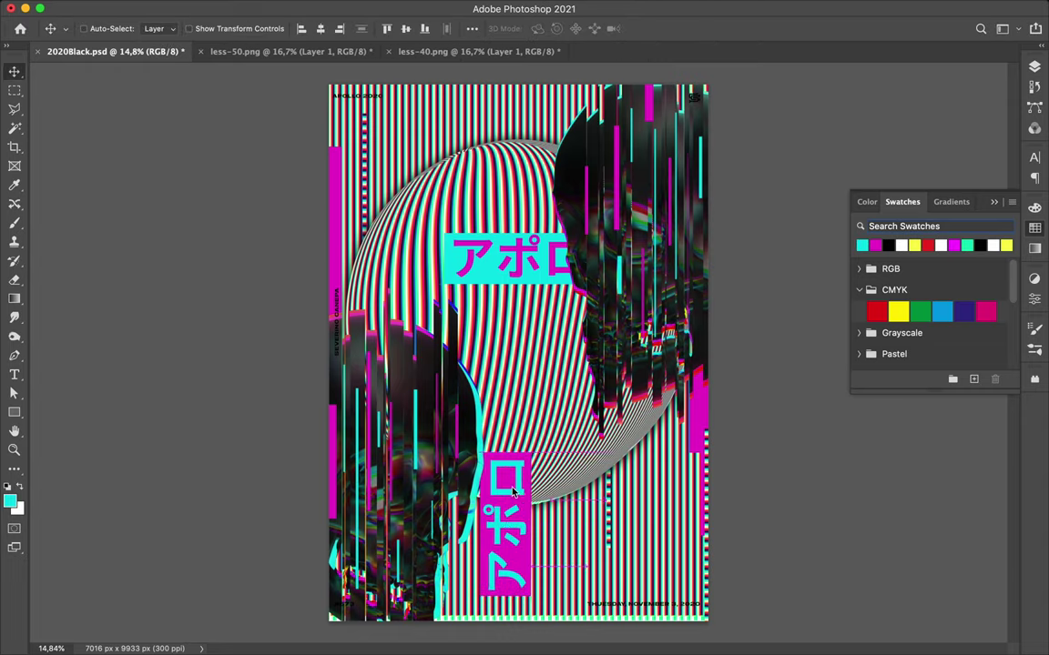
# - Duplicate the vertical title group, merge the copy, and convert it to a smart object
pyautogui.keyDown('ctrl'); pyautogui.click(492, 528); pyautogui.keyUp('ctrl')
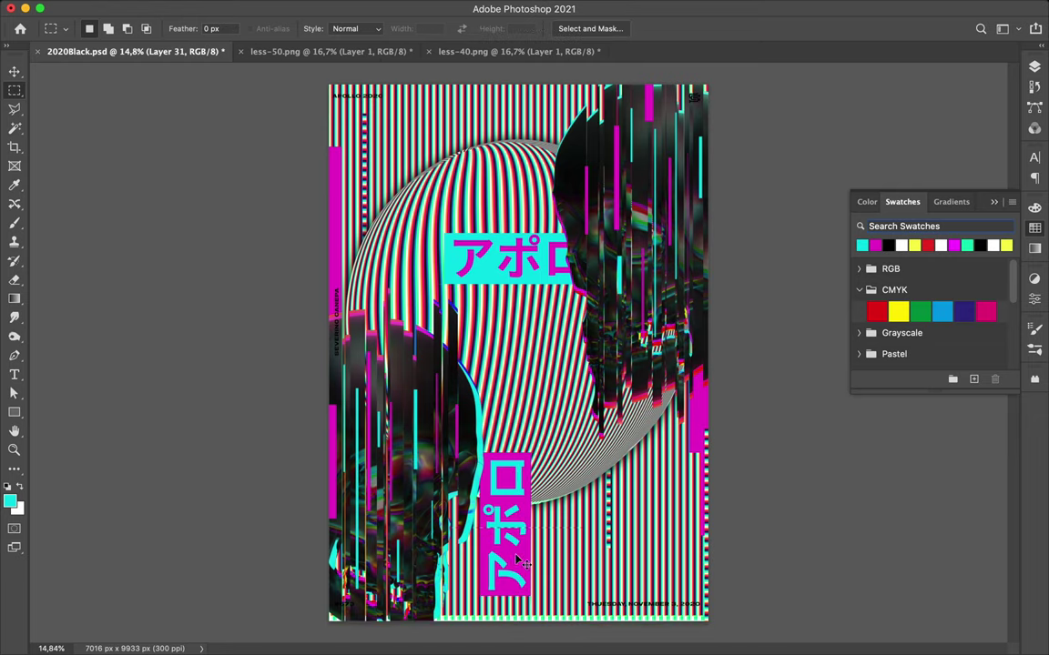
pyautogui.keyDown('ctrl'); pyautogui.click(505, 528); pyautogui.keyUp('ctrl')
pyautogui.press('F7')
pyautogui.press('m')
pyautogui.moveTo(495, 173); pyautogui.dragTo(526, 572)
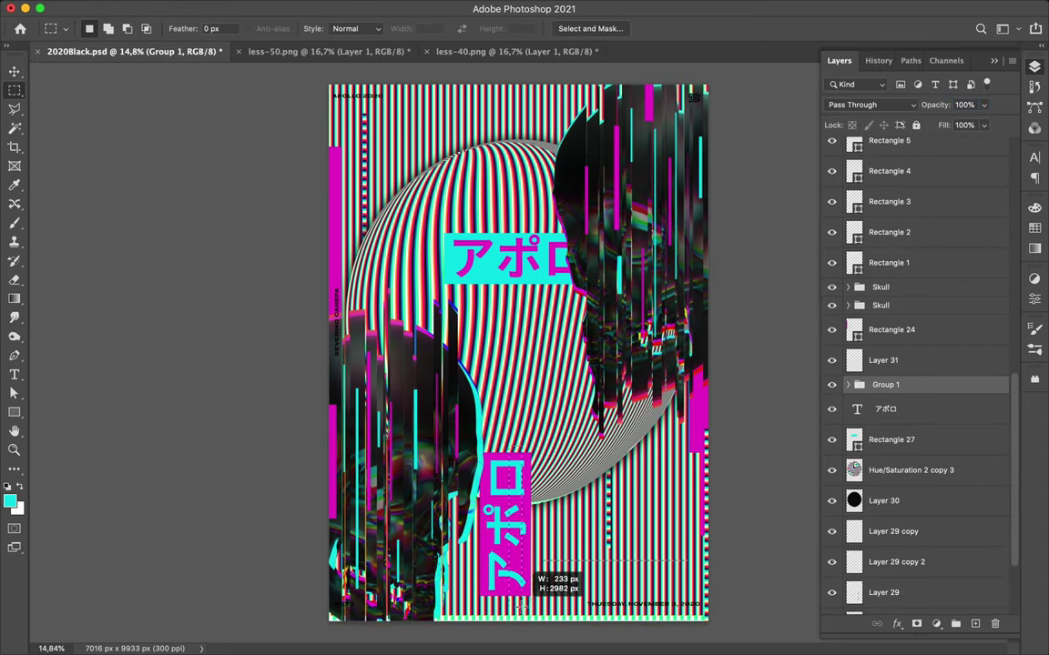
pyautogui.press('v')
pyautogui.click(909, 384)
pyautogui.hotkey('ctrl', 'j')
pyautogui.rightClick(908, 383)
pyautogui.press('Escape')
pyautogui.hotkey('ctrl', 'e')
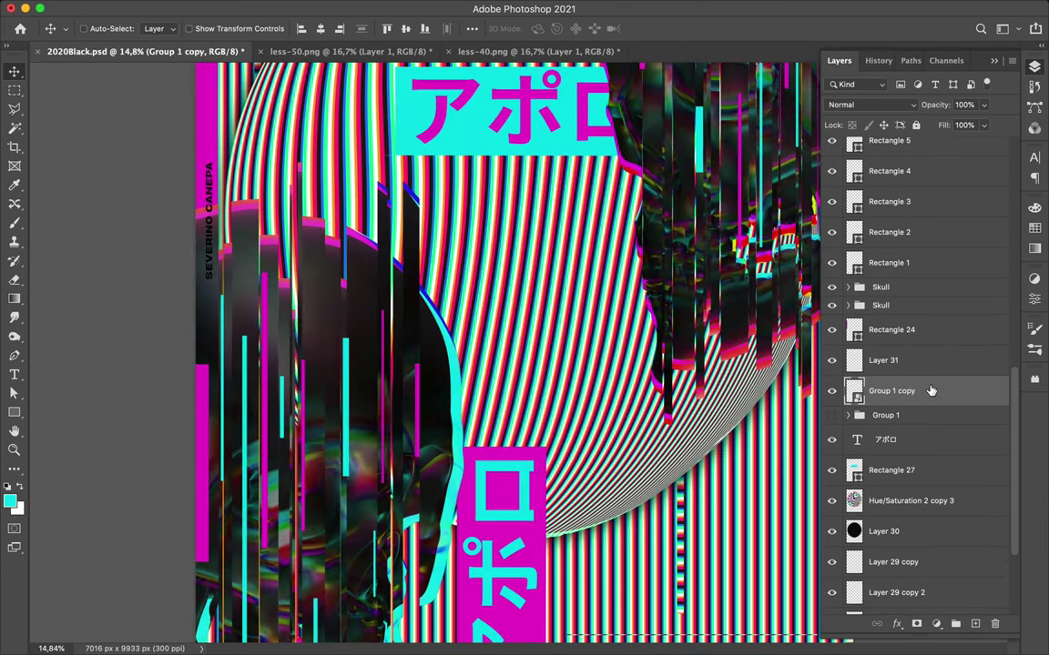
pyautogui.rightClick(873, 386)
pyautogui.click(831, 531)
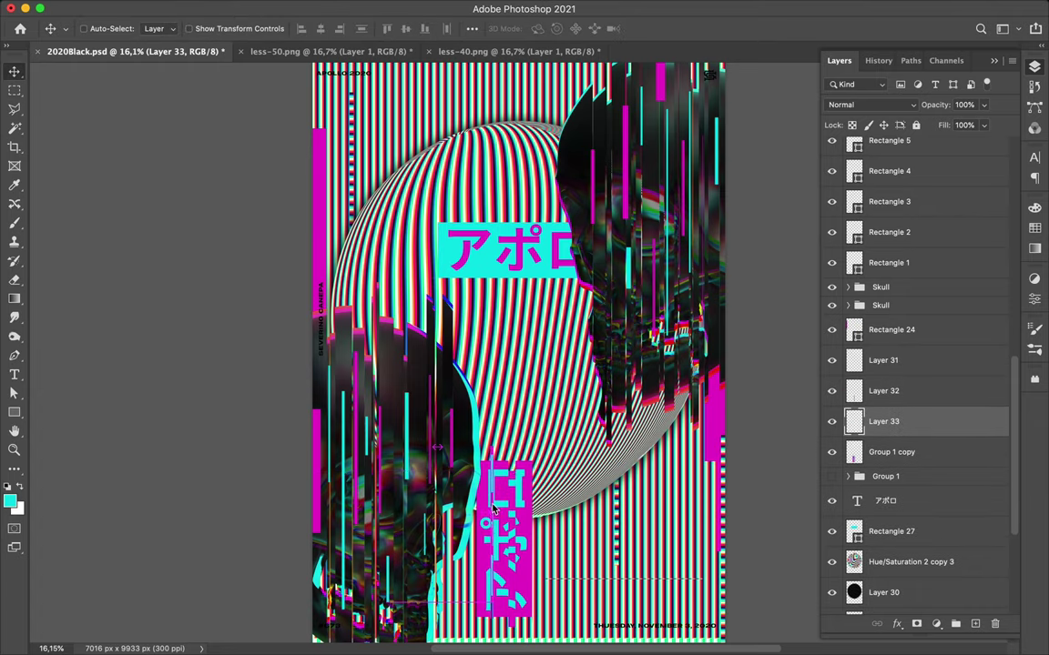
# - Cut a thin vertical slice of the title onto its own layer
pyautogui.moveTo(489, 455); pyautogui.dragTo(500, 640)
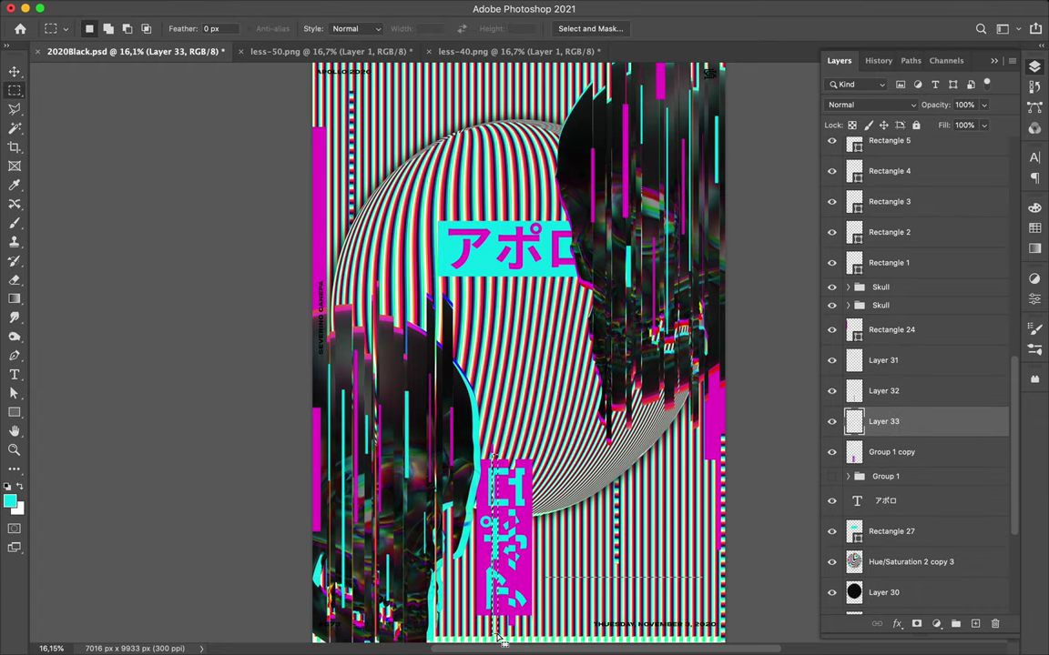
pyautogui.hotkey('ctrl', 'j')
pyautogui.press('v')
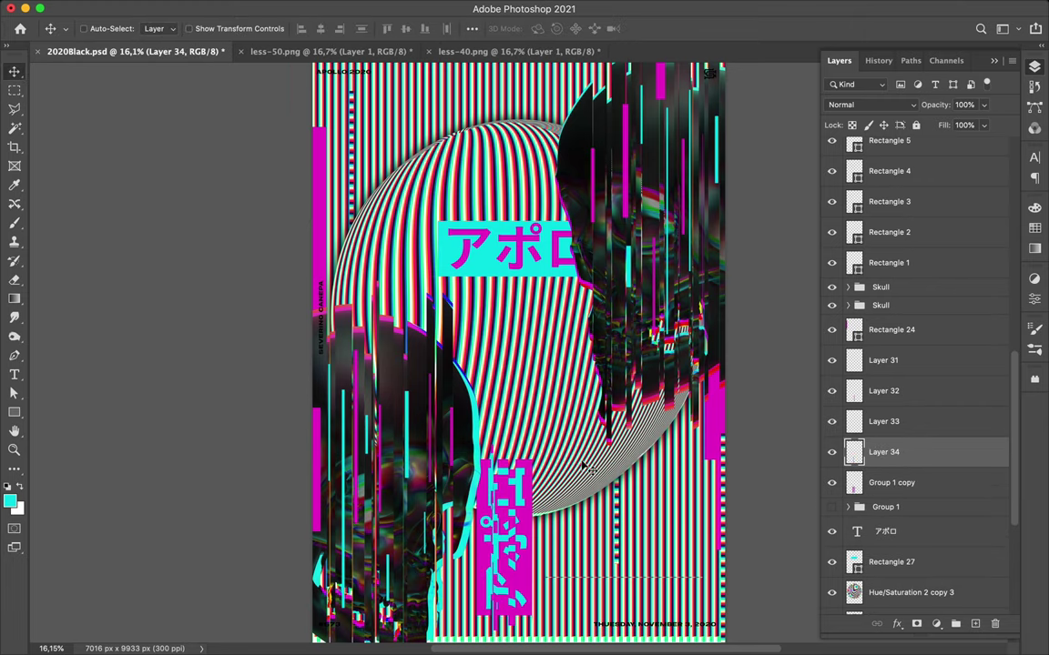
# - Group the アポロ title with its cyan box as Group 2 and reorder it
pyautogui.click(486, 246)
pyautogui.keyDown('shift'); pyautogui.click(889, 563); pyautogui.keyUp('shift')
pyautogui.hotkey('ctrl', 'g')
pyautogui.moveTo(901, 528); pyautogui.dragTo(904, 526)
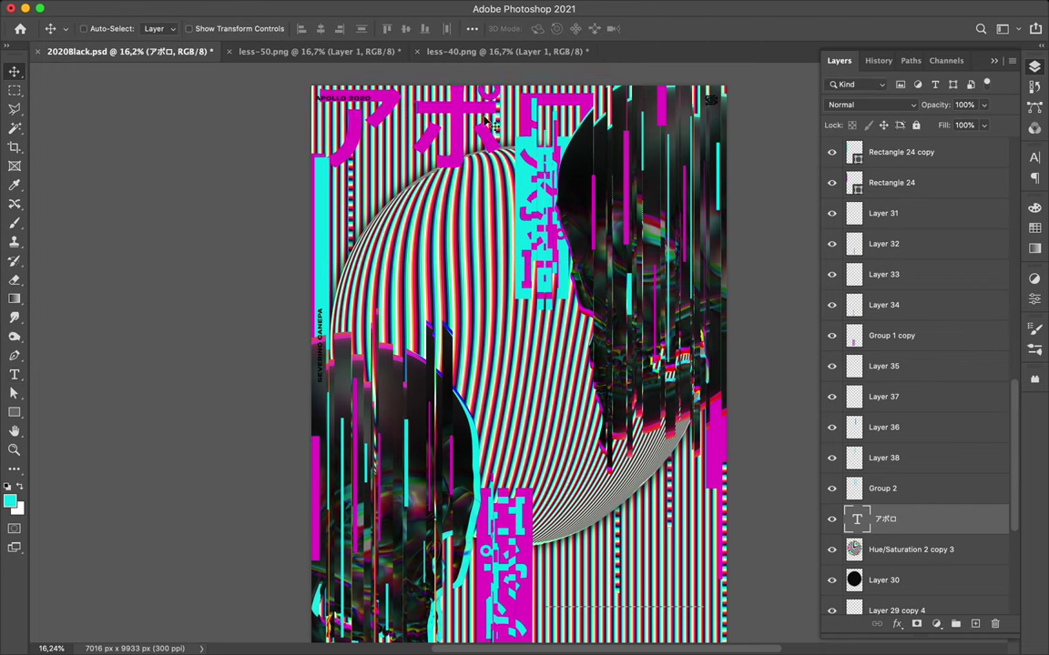
# - Duplicate the magenta アポロ title into the centre and make the copy black
pyautogui.moveTo(489, 121); pyautogui.dragTo(539, 326)
pyautogui.press('a')
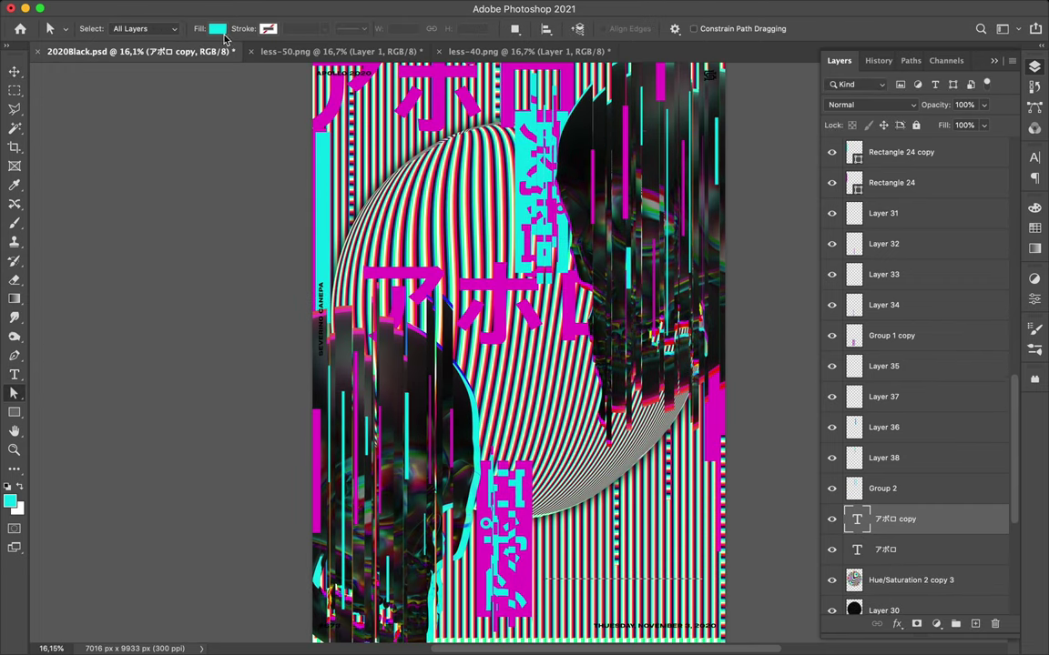
pyautogui.click(1035, 228)
pyautogui.click(866, 241)
pyautogui.press('v')
pyautogui.click(1034, 67)
# - Move the black アポロ title down to the poster bottom and nudge Layer 39's glitch content
pyautogui.click(890, 582)
pyautogui.click(885, 519)
pyautogui.moveTo(455, 314); pyautogui.dragTo(542, 501)
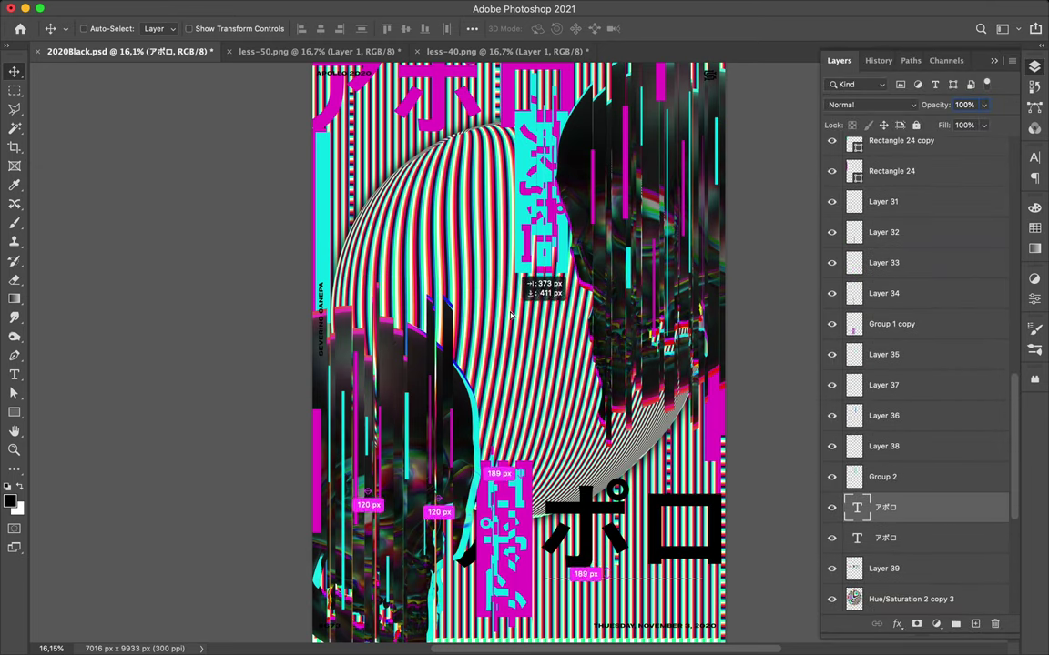
pyautogui.hotkey('ctrl', 'z')
pyautogui.click(874, 568)
pyautogui.moveTo(464, 292); pyautogui.dragTo(500, 300)
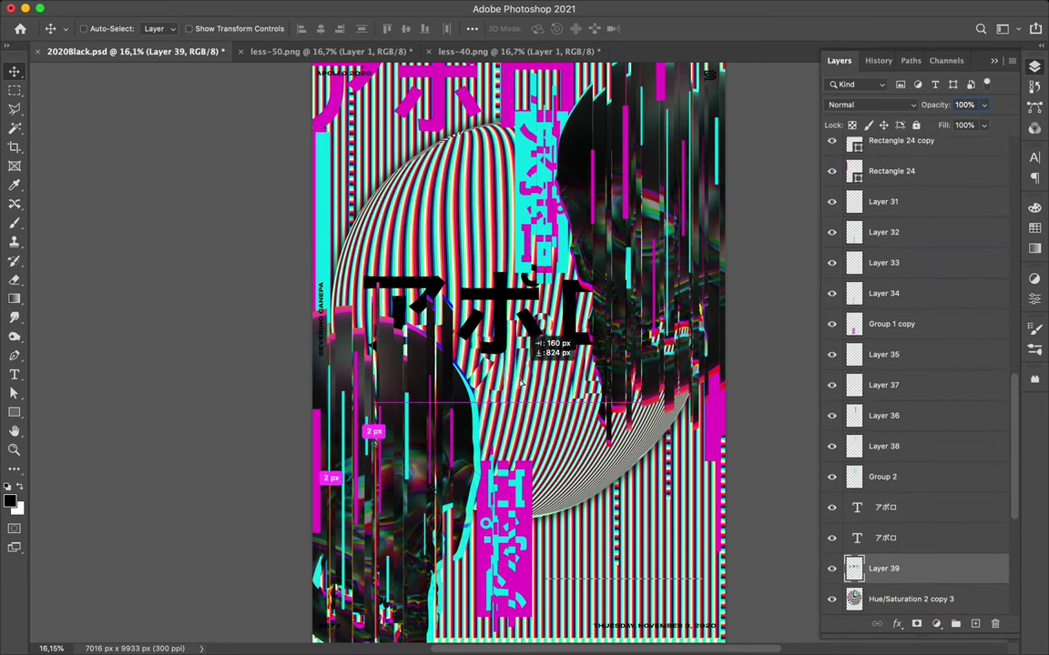
pyautogui.moveTo(541, 388); pyautogui.dragTo(560, 557)
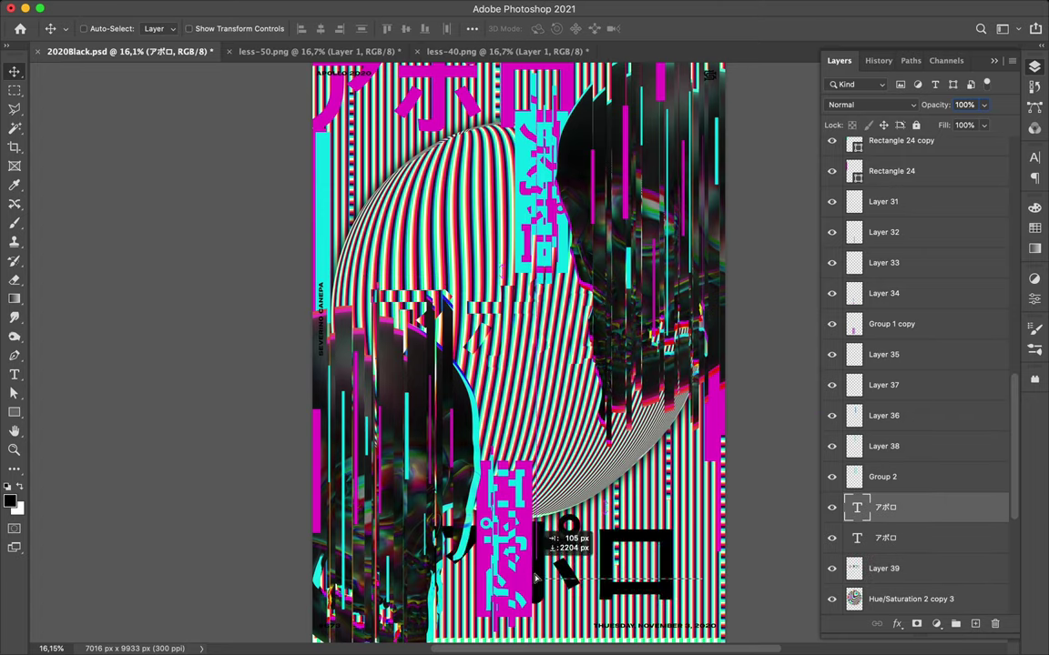
# - Reapply the glitch filter on Layer 39 and stamp a new merged layer
pyautogui.click(859, 568)
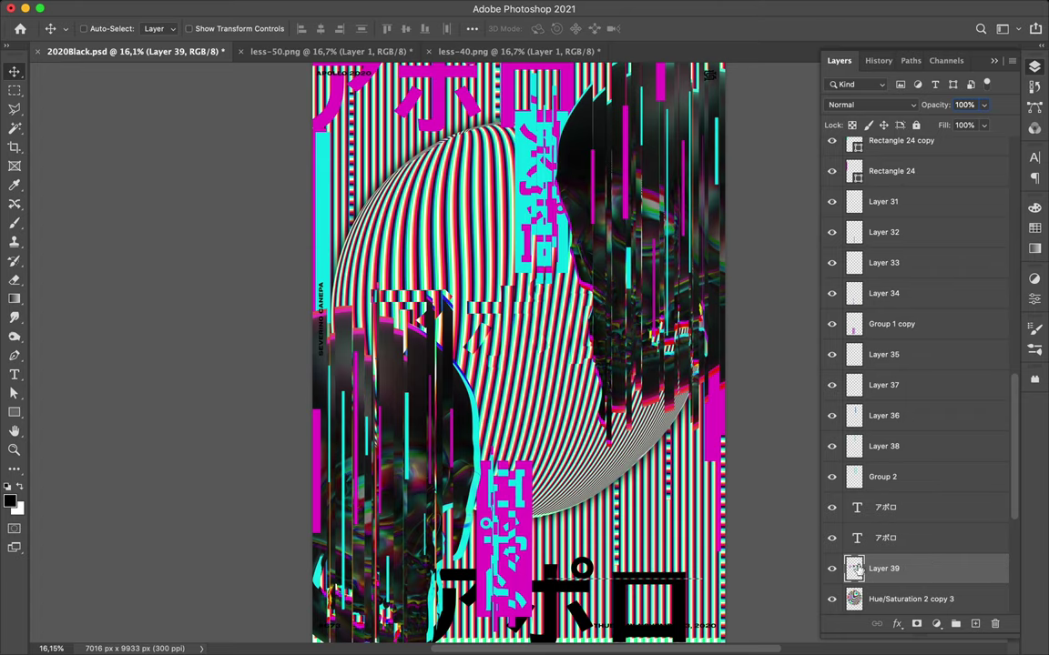
pyautogui.hotkey('ctrl', 'f')
pyautogui.click(933, 599)
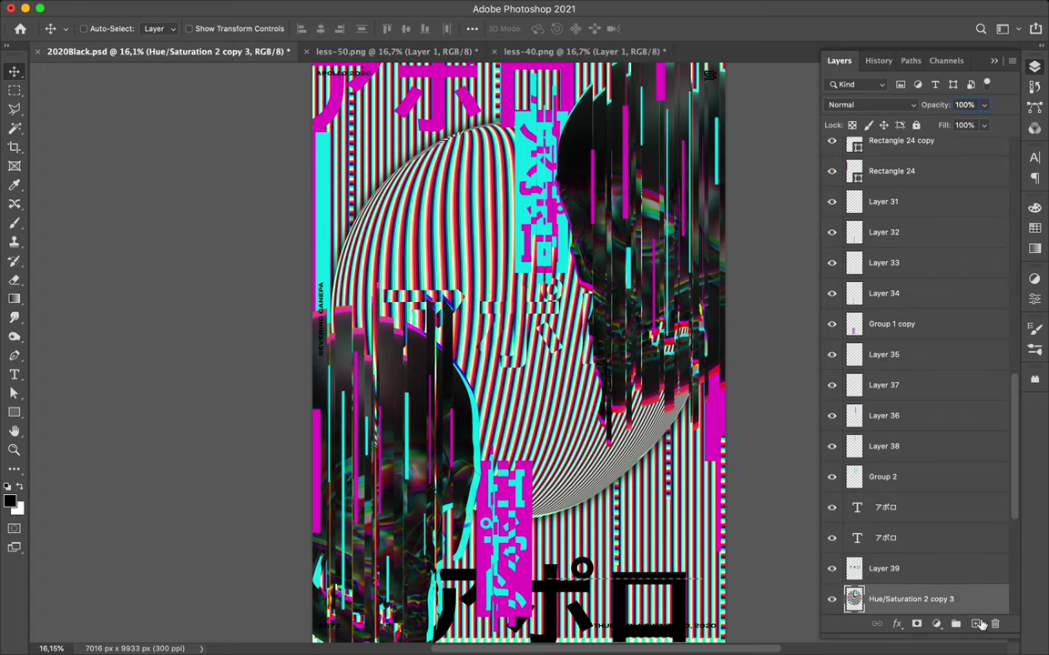
pyautogui.hotkey('ctrl', 'alt', 'shift', 'e')
# - Shift the central アポロ fragment right and inspect Layer 40's layer style without changes
pyautogui.moveTo(428, 332); pyautogui.dragTo(551, 330)
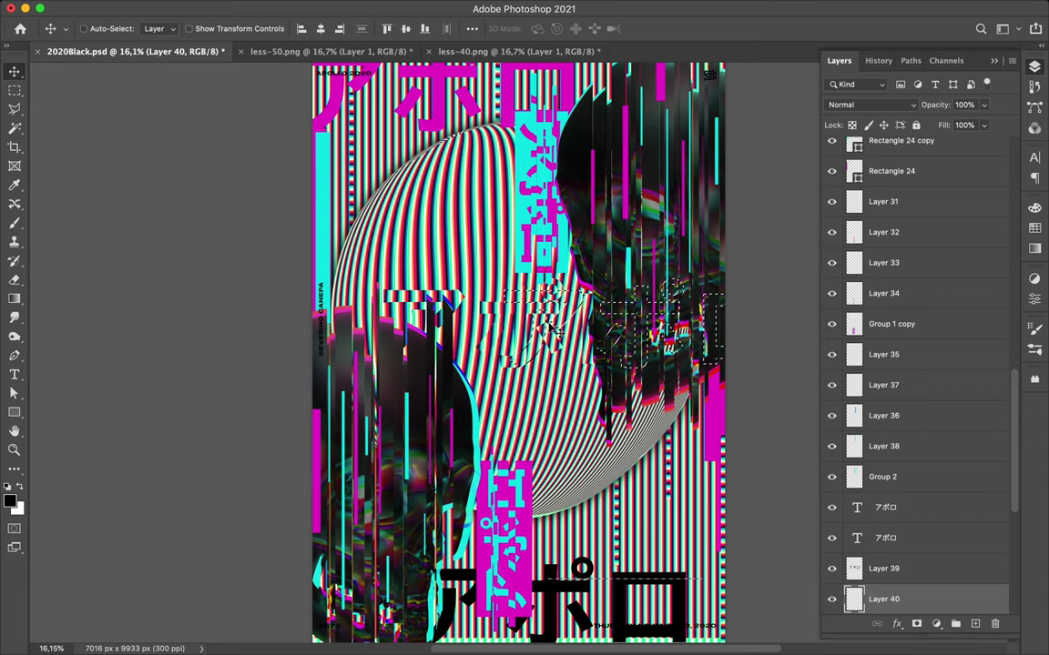
pyautogui.click(496, 351)
pyautogui.press('Return')
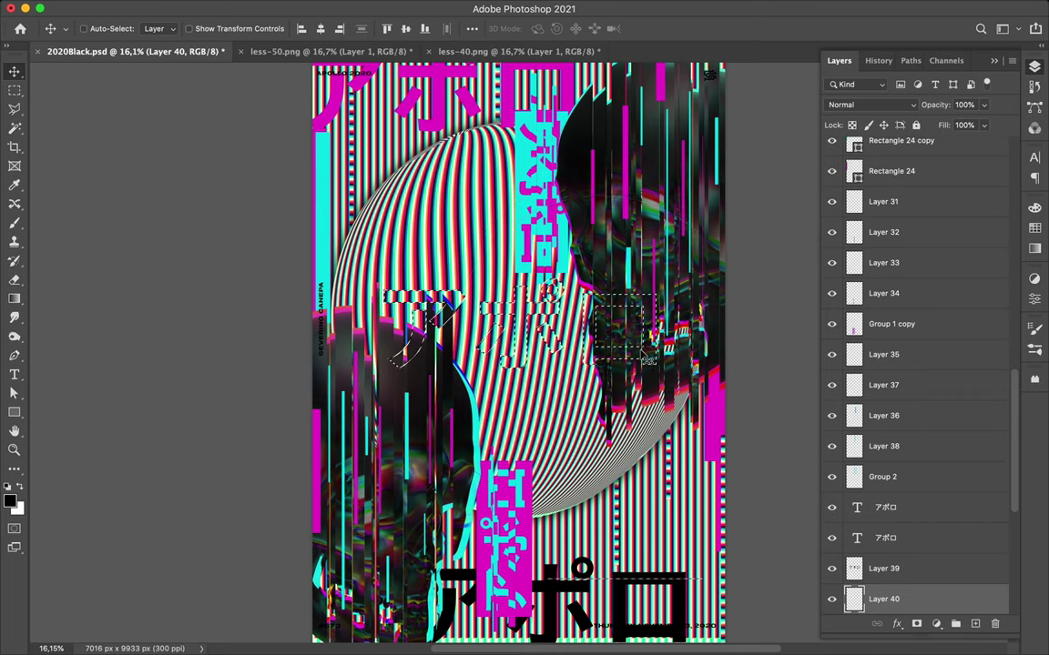
pyautogui.press('b')
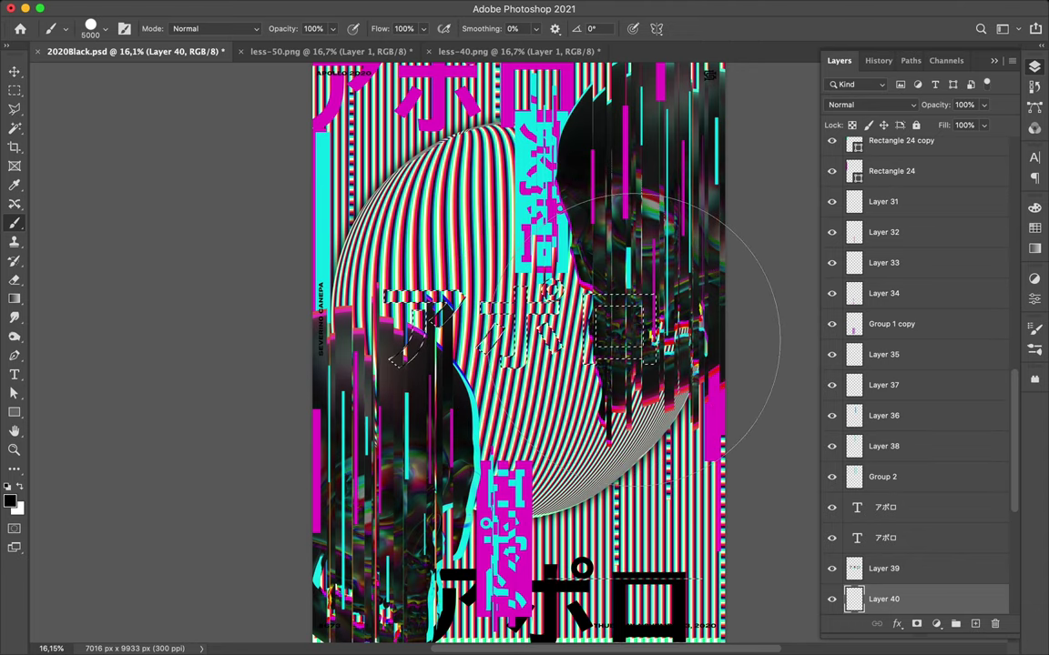
pyautogui.press('v')
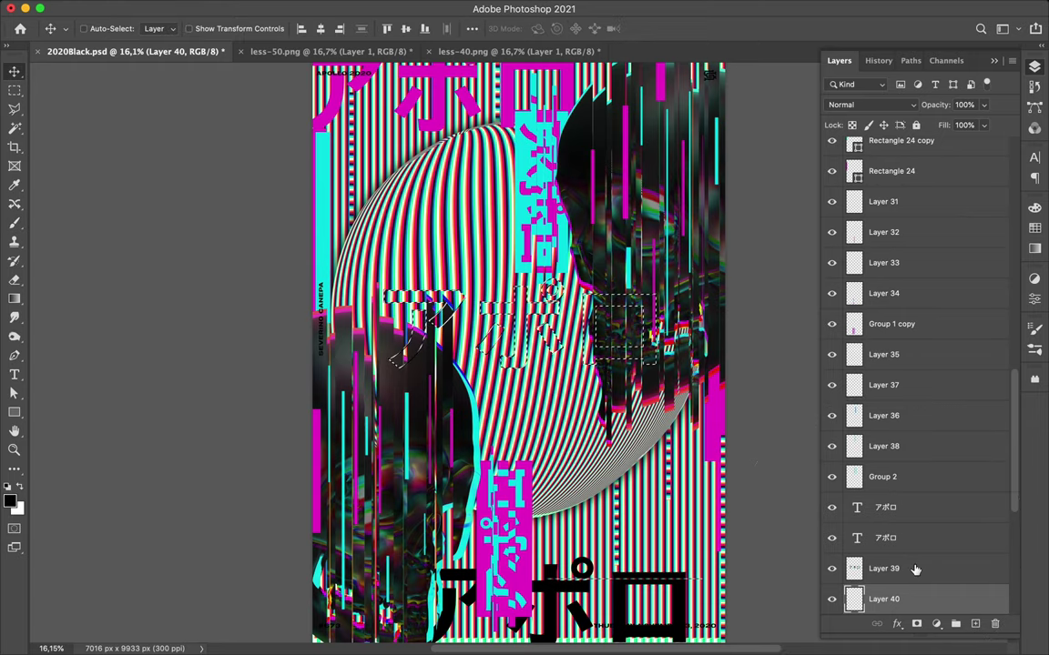
pyautogui.click(919, 579)
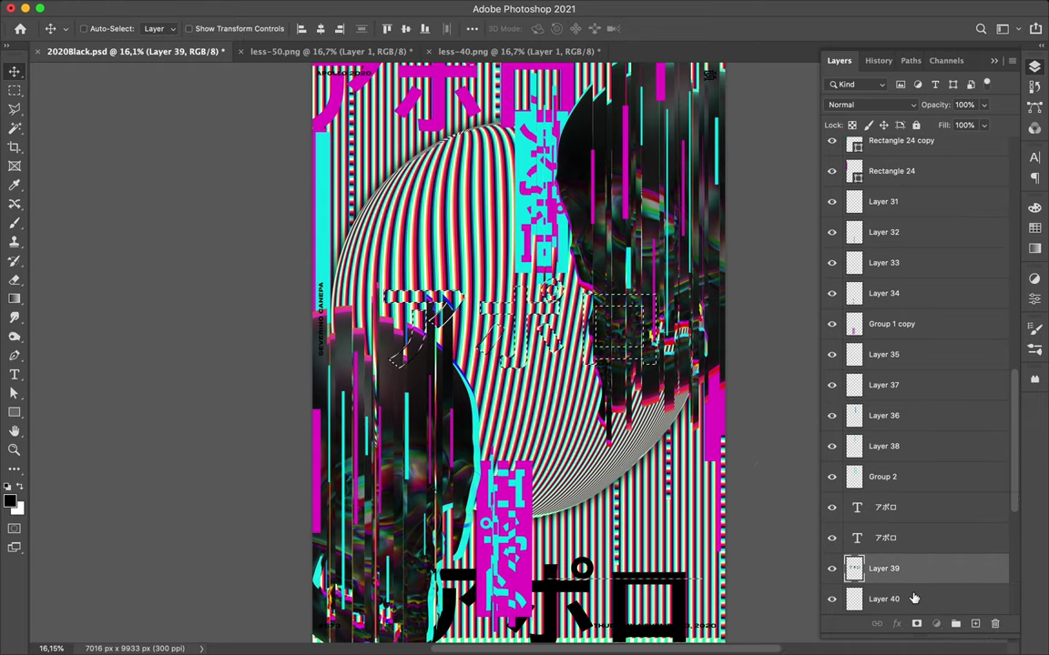
pyautogui.doubleClick(915, 599)
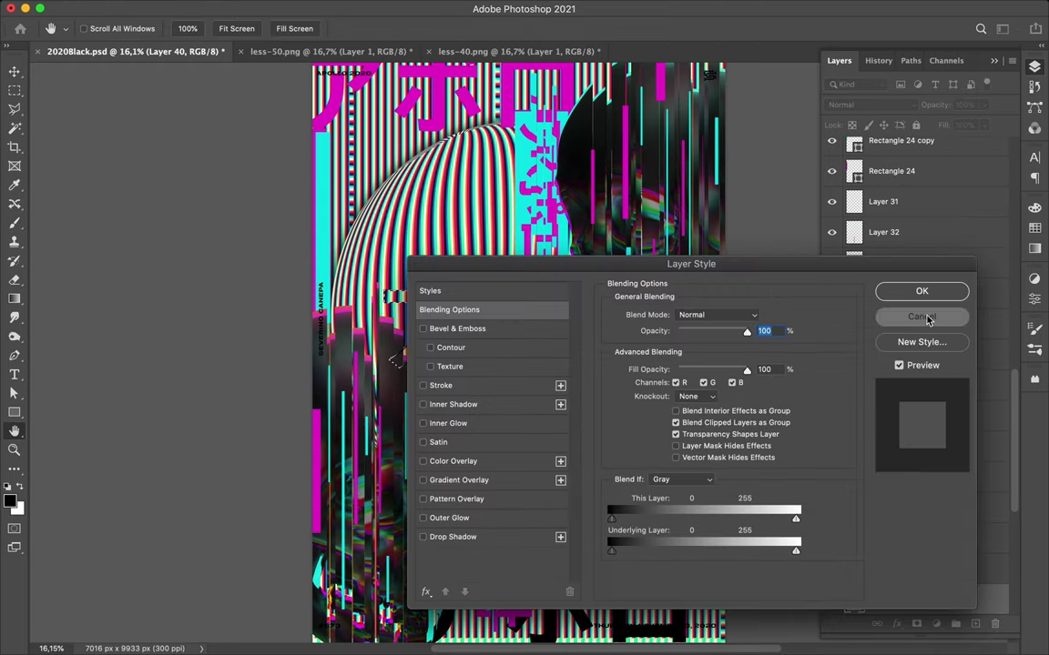
pyautogui.click(928, 318)
# - Apply a 45.8-pixel Gaussian Blur to Layer 40
pyautogui.press('m')
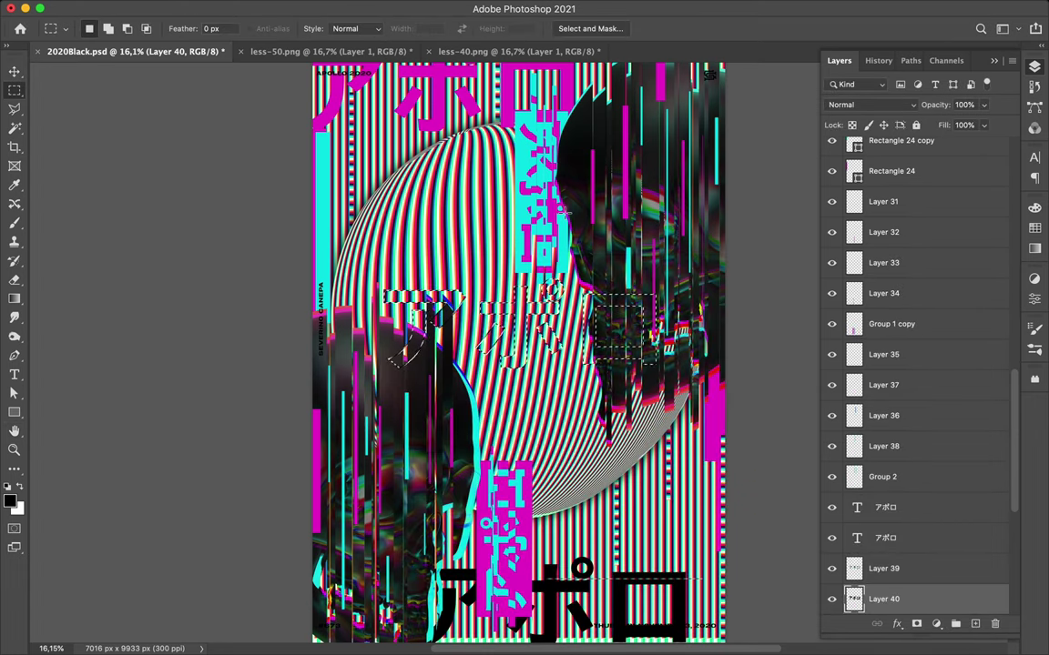
pyautogui.click(341, 7)
pyautogui.click(370, 25)
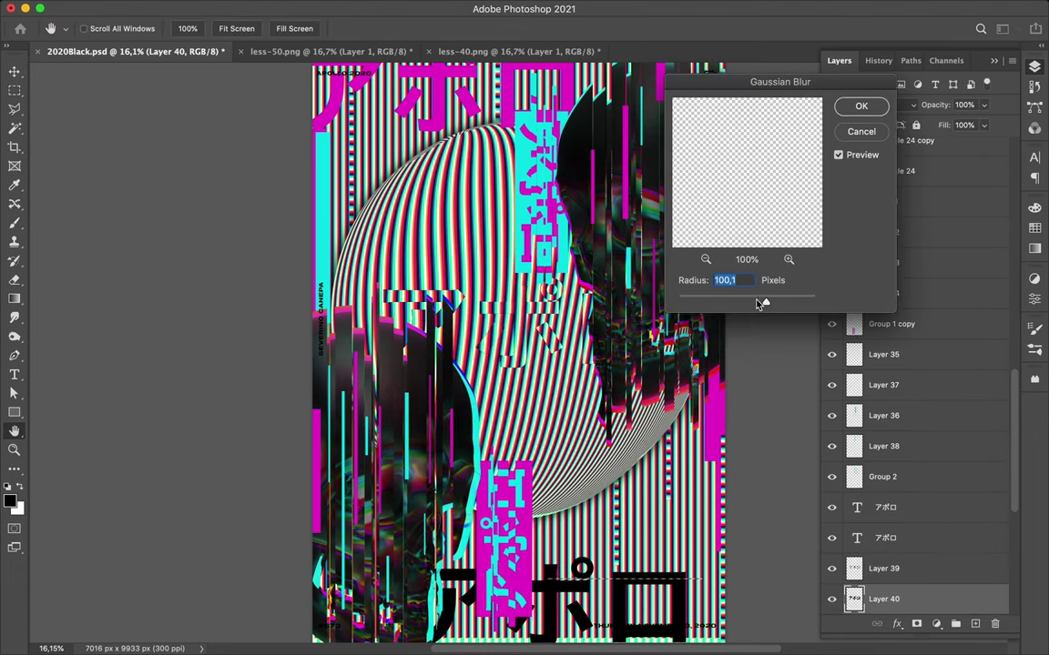
pyautogui.moveTo(761, 303); pyautogui.dragTo(751, 301)
pyautogui.click(861, 108)
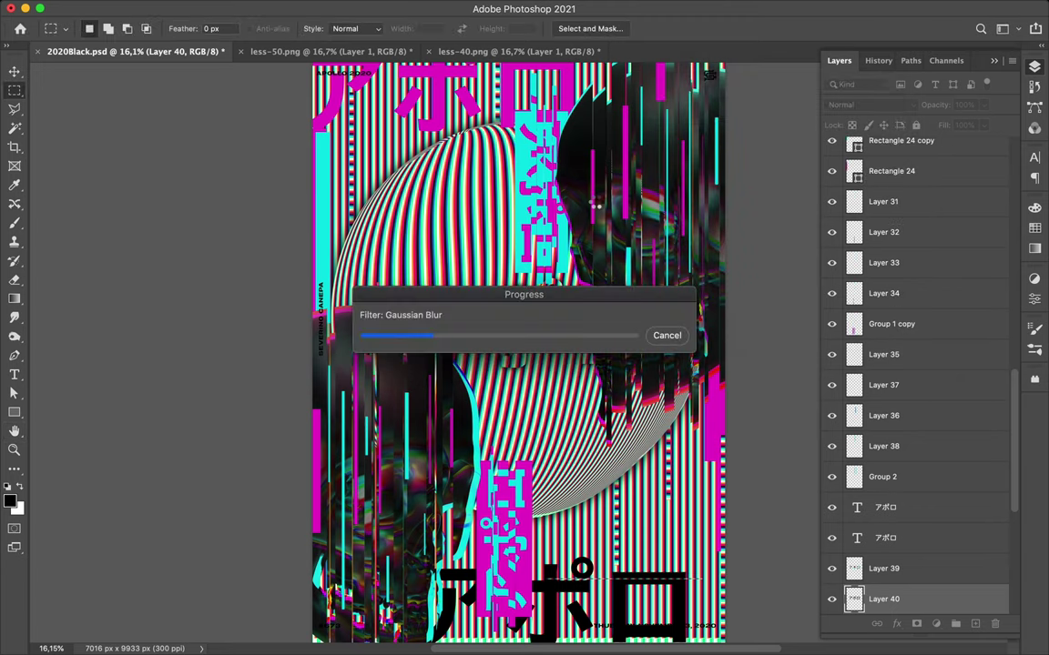
pyautogui.scroll(-3, 929, 573)
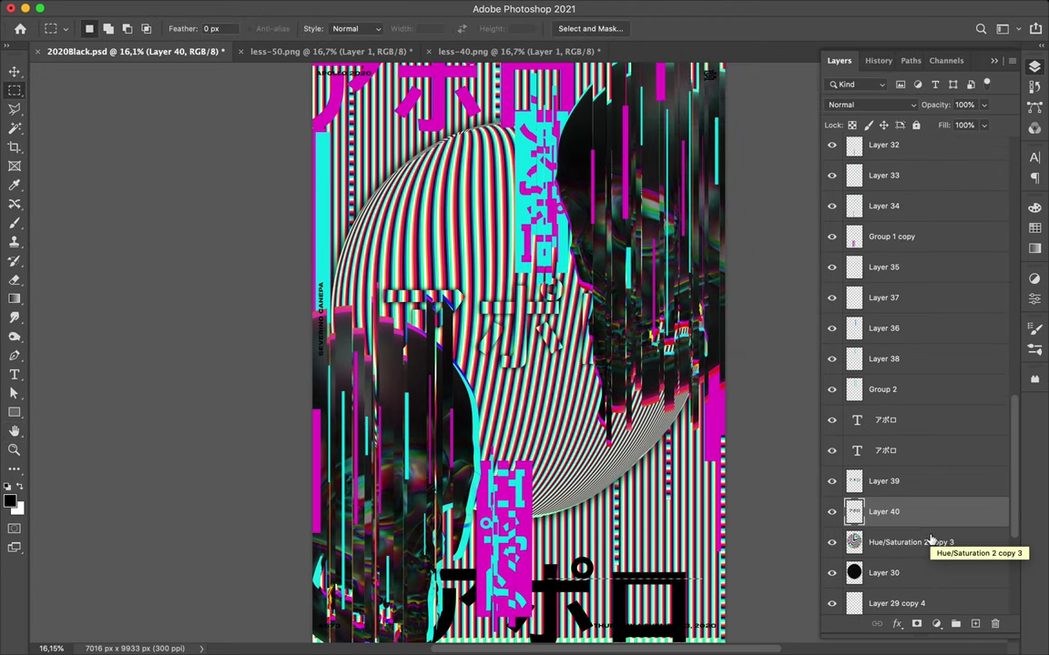
pyautogui.click(931, 541)
# - On a new layer, paint a large magenta stroke with the Spary Paint II brush
pyautogui.hotkey('ctrl', 'shift', 'alt', 'n')
pyautogui.press('b')
pyautogui.click(1034, 227)
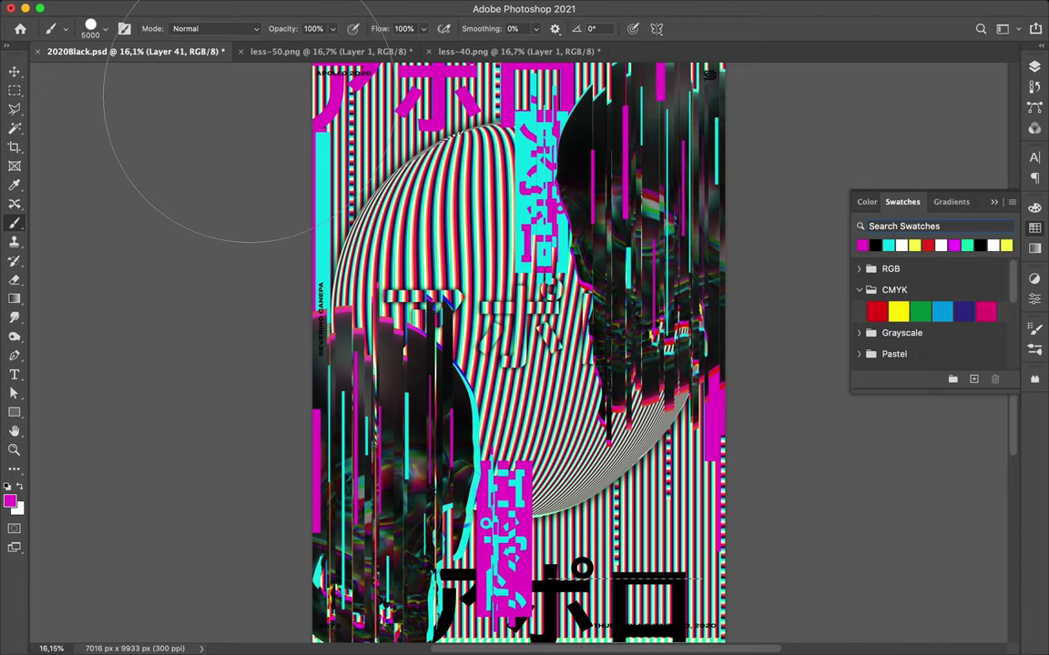
pyautogui.click(102, 29)
pyautogui.scroll(-10, 133, 309)
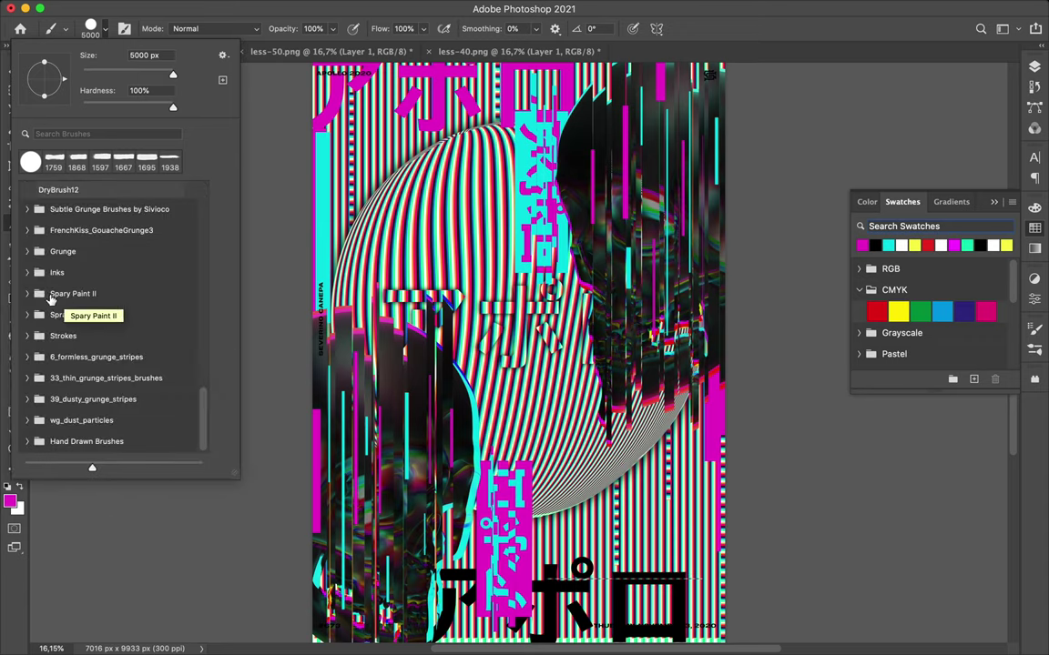
pyautogui.click(50, 294)
pyautogui.click(108, 318)
pyautogui.click(582, 492)
# - Rotate the magenta stroke about 40°, move it lower right, and restack Layer 41 beneath the sphere
pyautogui.hotkey('ctrl', 't')
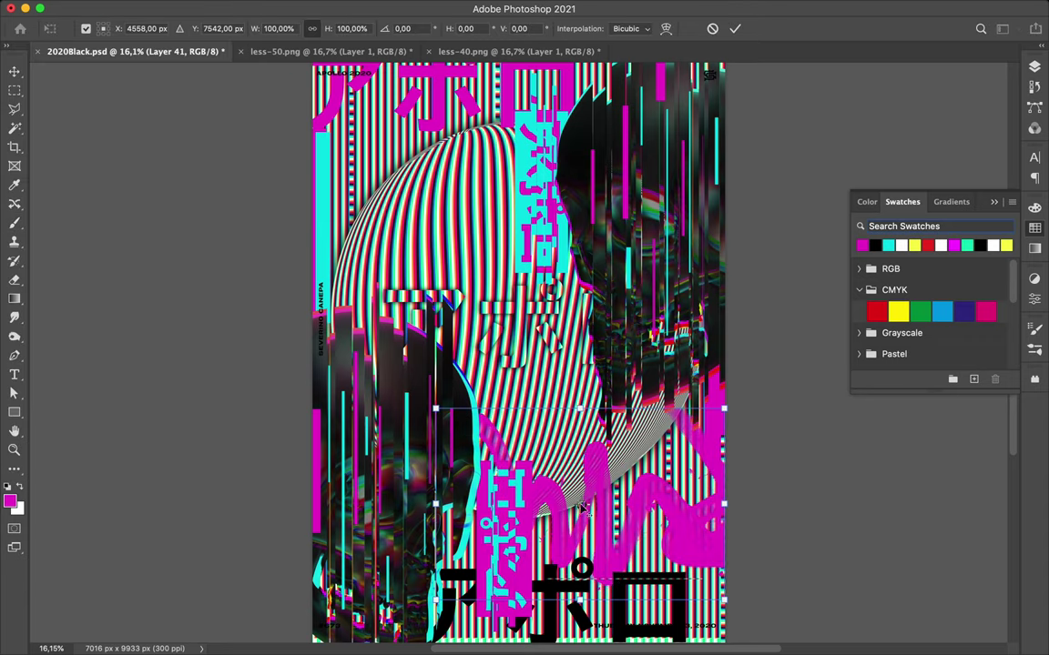
pyautogui.moveTo(453, 406); pyautogui.dragTo(546, 349)
pyautogui.press('Return')
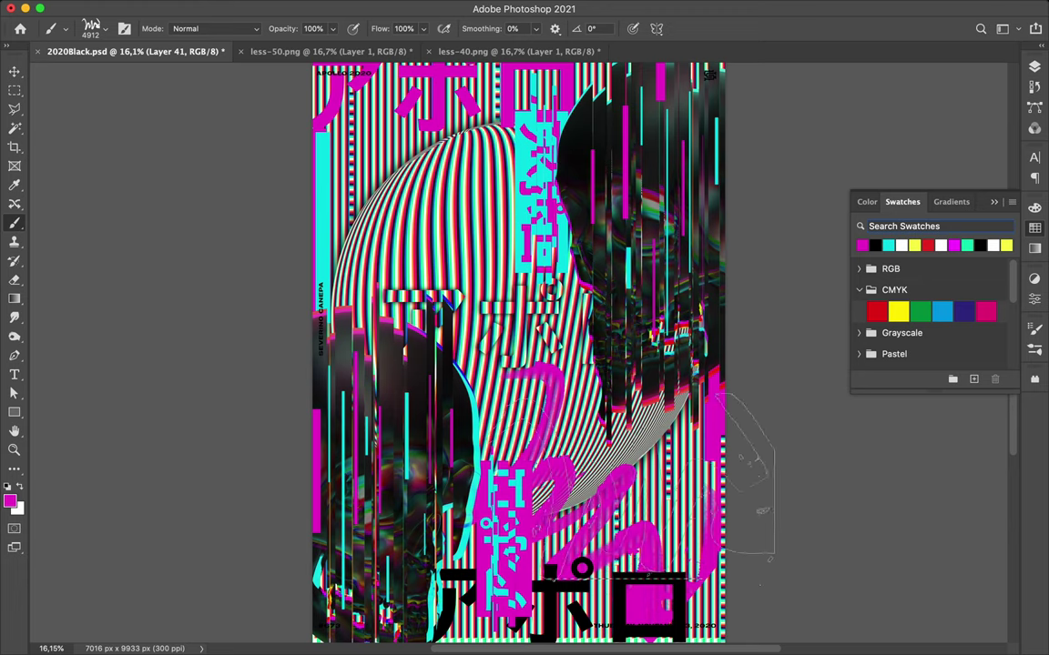
pyautogui.moveTo(627, 512); pyautogui.dragTo(681, 543)
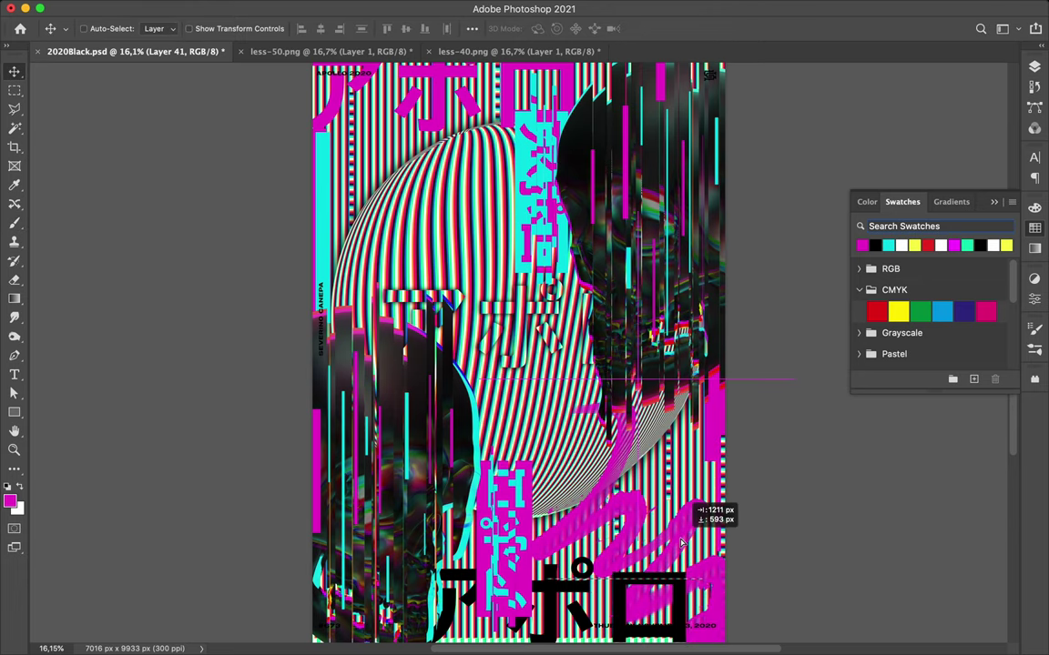
pyautogui.click(1035, 66)
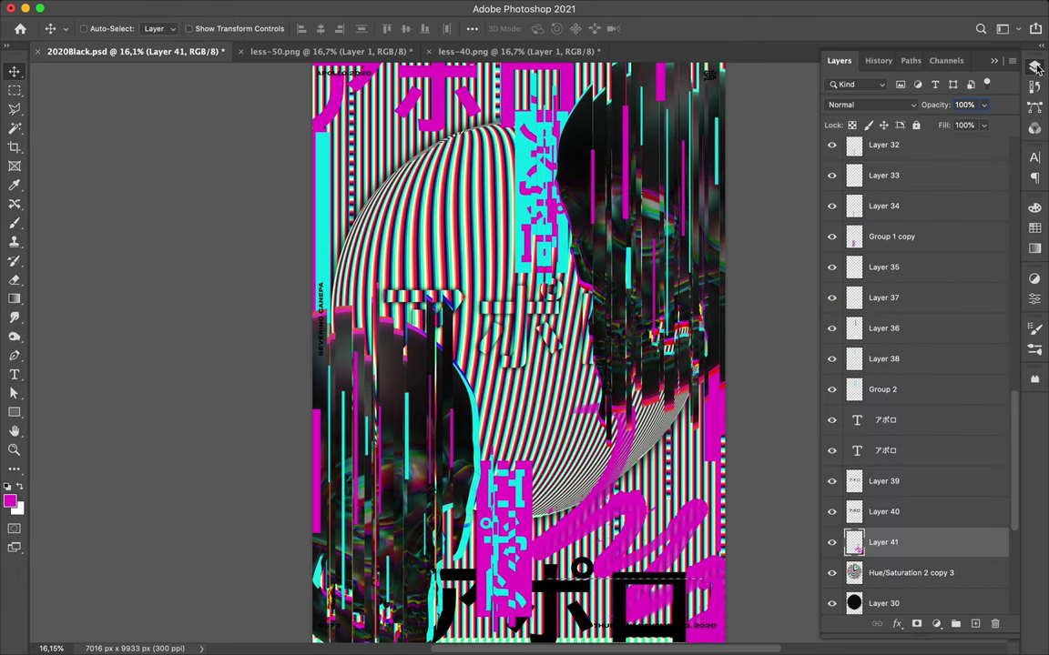
pyautogui.moveTo(883, 543); pyautogui.dragTo(928, 520)
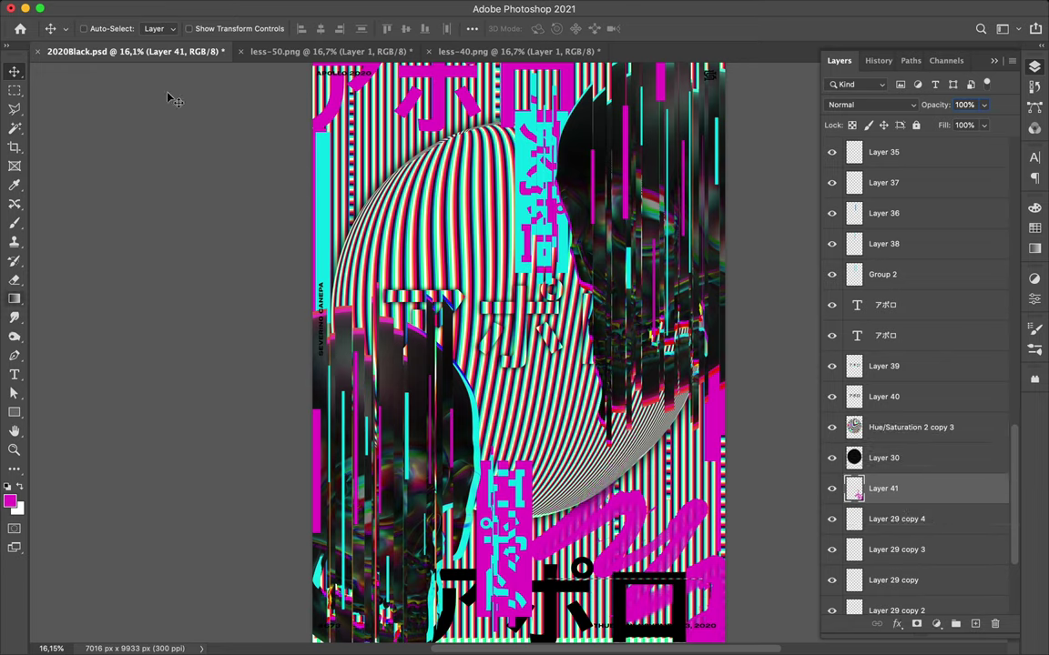
pyautogui.click(15, 223)
pyautogui.click(100, 29)
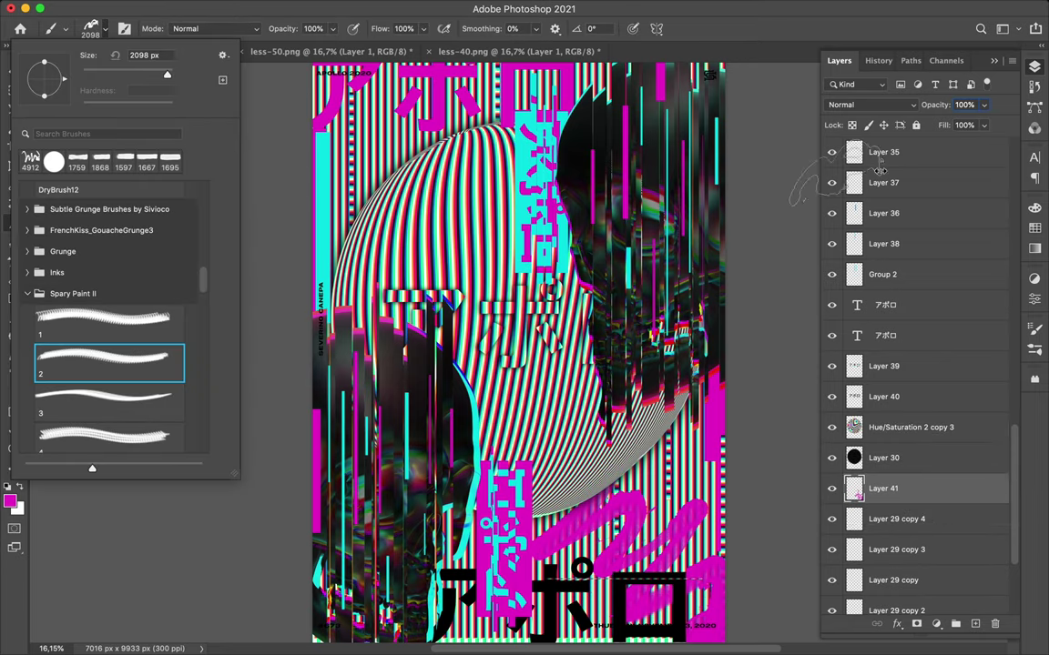
pyautogui.click(1034, 227)
# - On new Layer 42, spray a cyan stroke across the sphere's upper left, then select Layer 39
pyautogui.press('v')
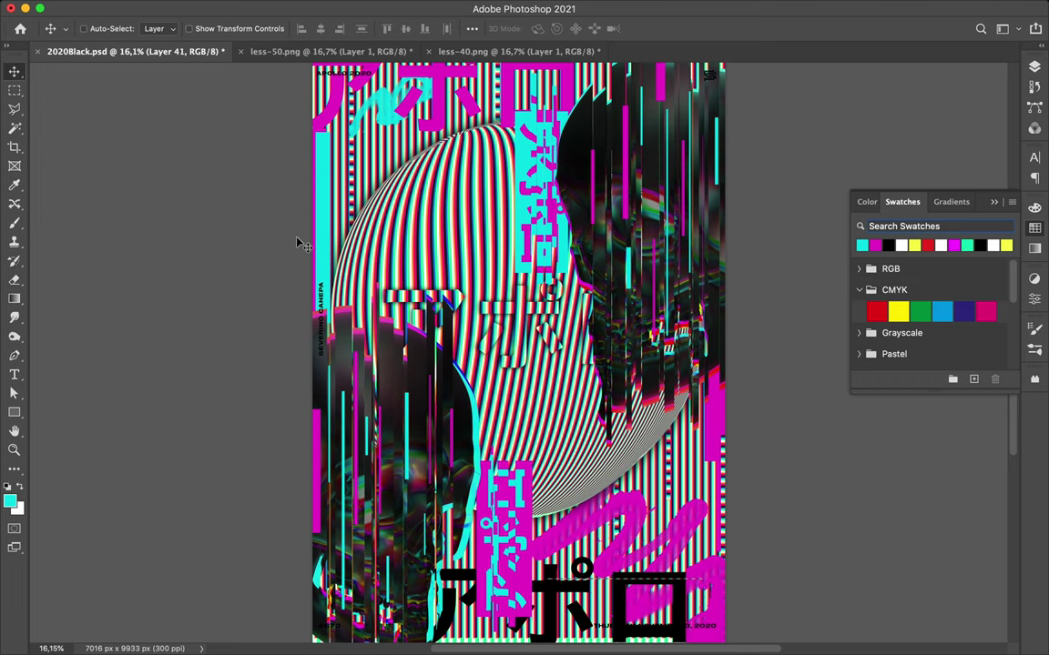
pyautogui.press('b')
pyautogui.rightClick(300, 244)
pyautogui.press('Escape')
pyautogui.press('F7')
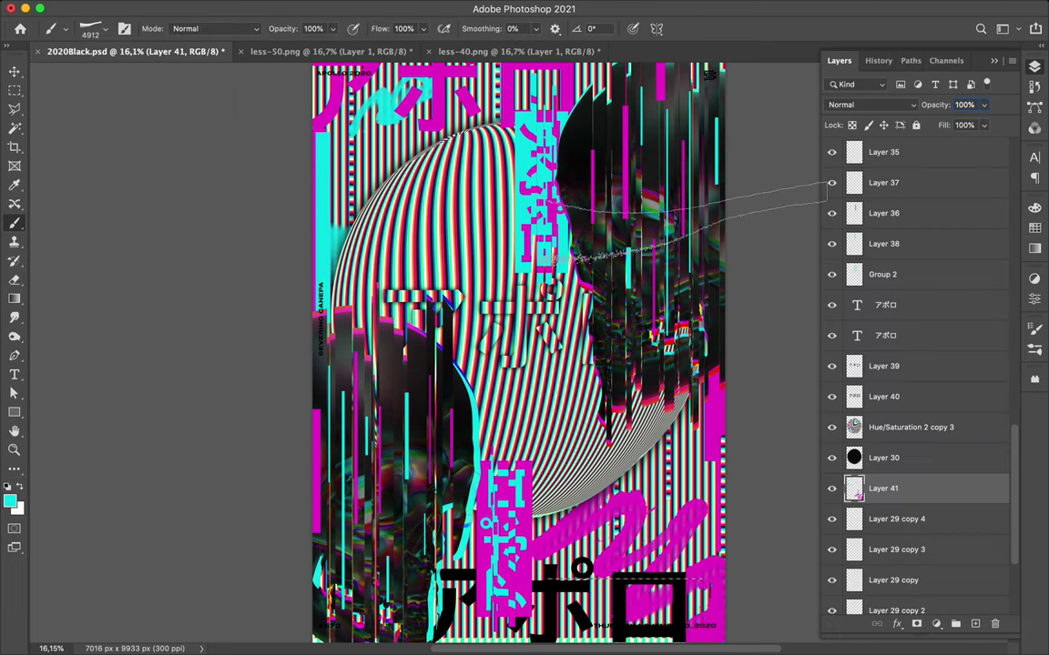
pyautogui.hotkey('ctrl', 'shift', 'alt', 'n')
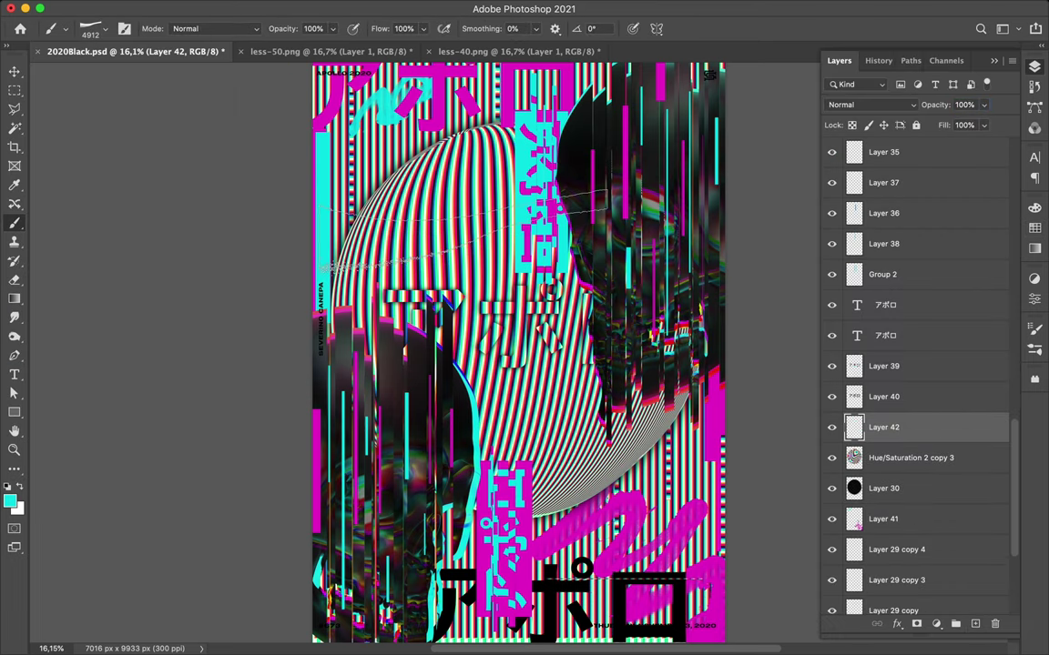
pyautogui.click(437, 232)
pyautogui.press('v')
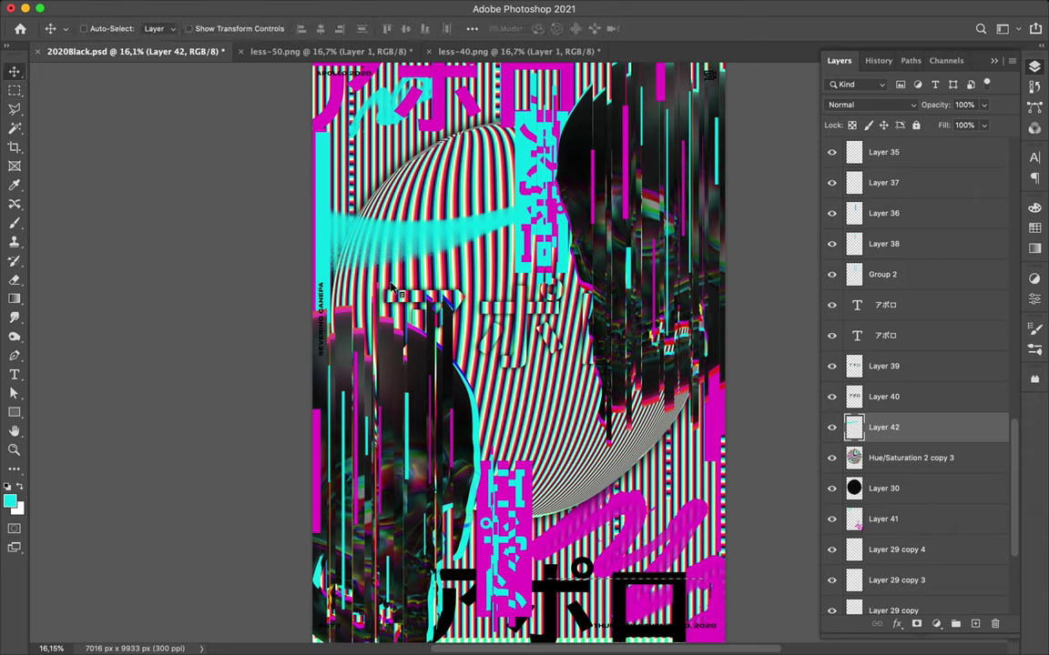
pyautogui.hotkey('alt', '[')
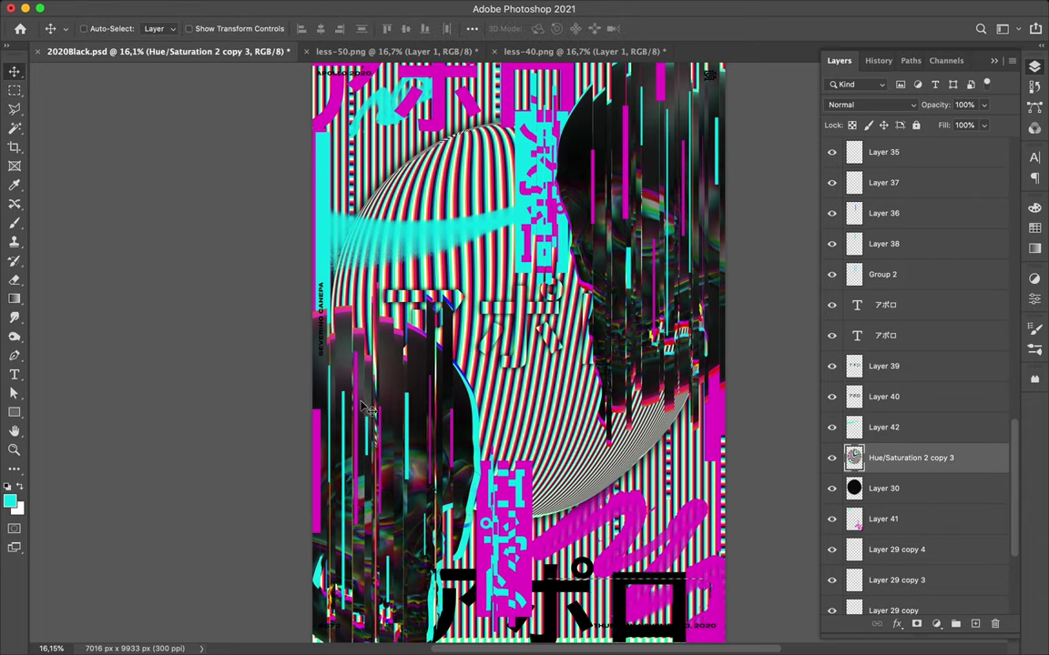
pyautogui.keyDown('ctrl'); pyautogui.click(471, 299); pyautogui.keyUp('ctrl')
# - Shift Layers 39–40 up-left and draw a tall thin white-filled rectangle
pyautogui.keyDown('ctrl'); pyautogui.keyDown('shift'); pyautogui.click(471, 299); pyautogui.keyUp('shift'); pyautogui.keyUp('ctrl')
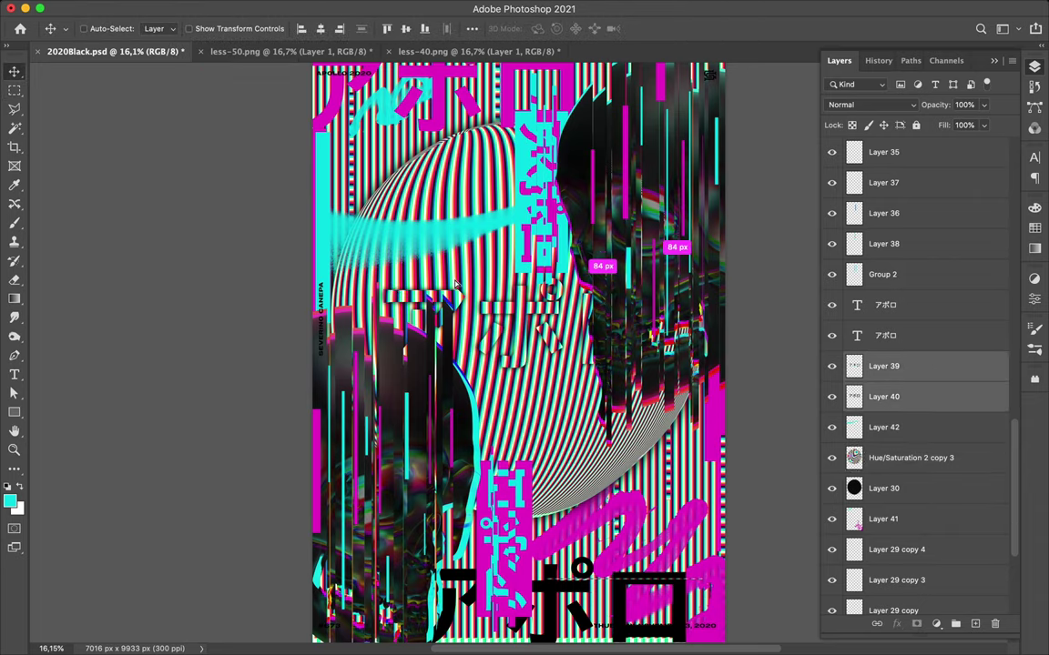
pyautogui.moveTo(471, 299); pyautogui.dragTo(435, 310)
pyautogui.press('u')
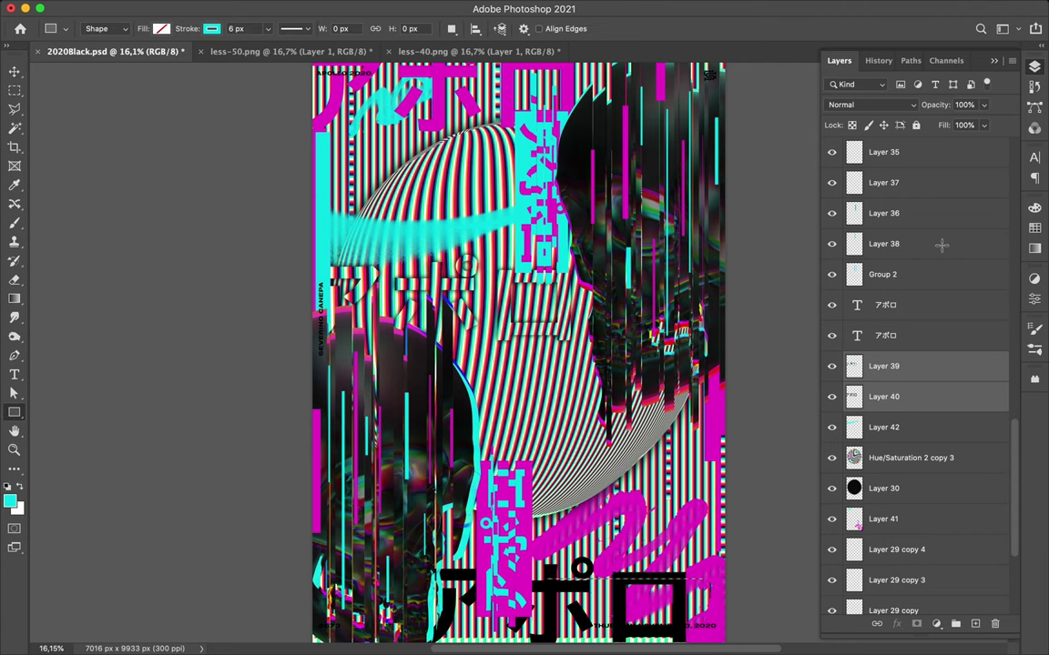
pyautogui.moveTo(598, 115); pyautogui.dragTo(606, 278)
pyautogui.click(161, 28)
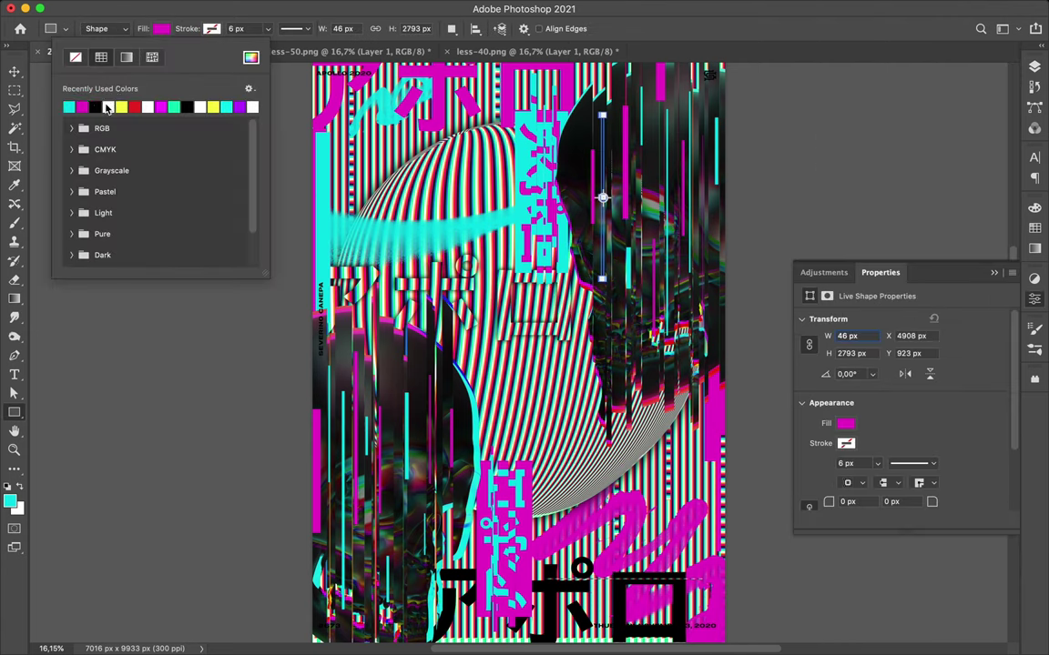
pyautogui.click(107, 108)
# - Draw more thin white bars and a white box near the top left, then reorder Rectangle 33
pyautogui.moveTo(714, 293); pyautogui.dragTo(715, 398)
pyautogui.moveTo(343, 369); pyautogui.dragTo(353, 429)
pyautogui.moveTo(346, 330); pyautogui.dragTo(357, 507)
pyautogui.moveTo(351, 141); pyautogui.dragTo(455, 244)
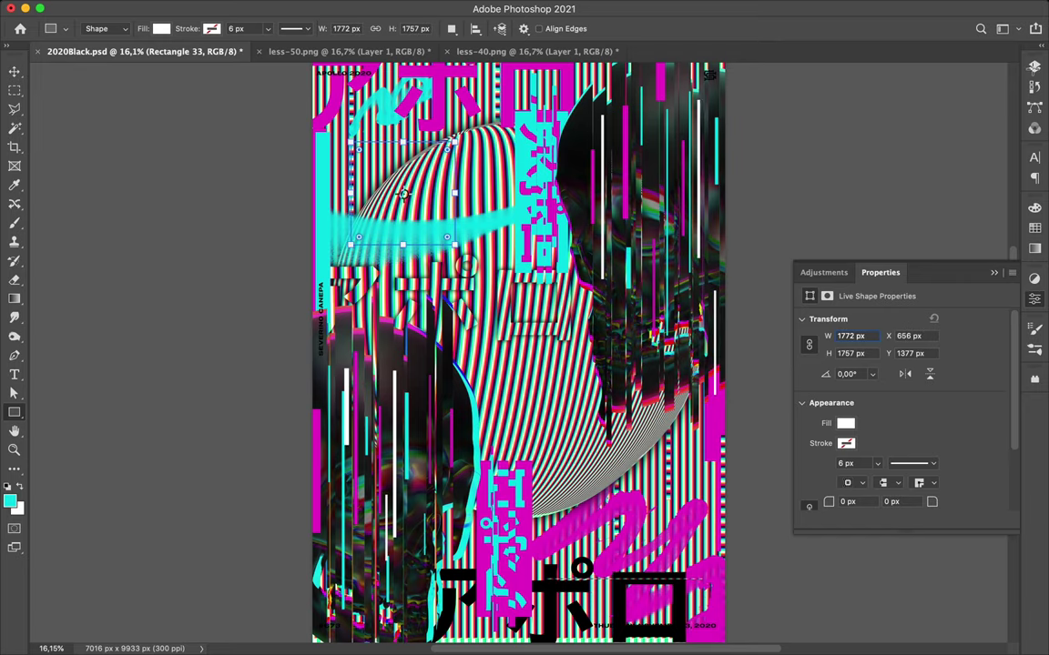
pyautogui.click(1035, 67)
pyautogui.moveTo(878, 173)
pyautogui.mouseDown()
pyautogui.moveTo(938, 607)
pyautogui.moveTo(927, 536)
pyautogui.mouseUp()
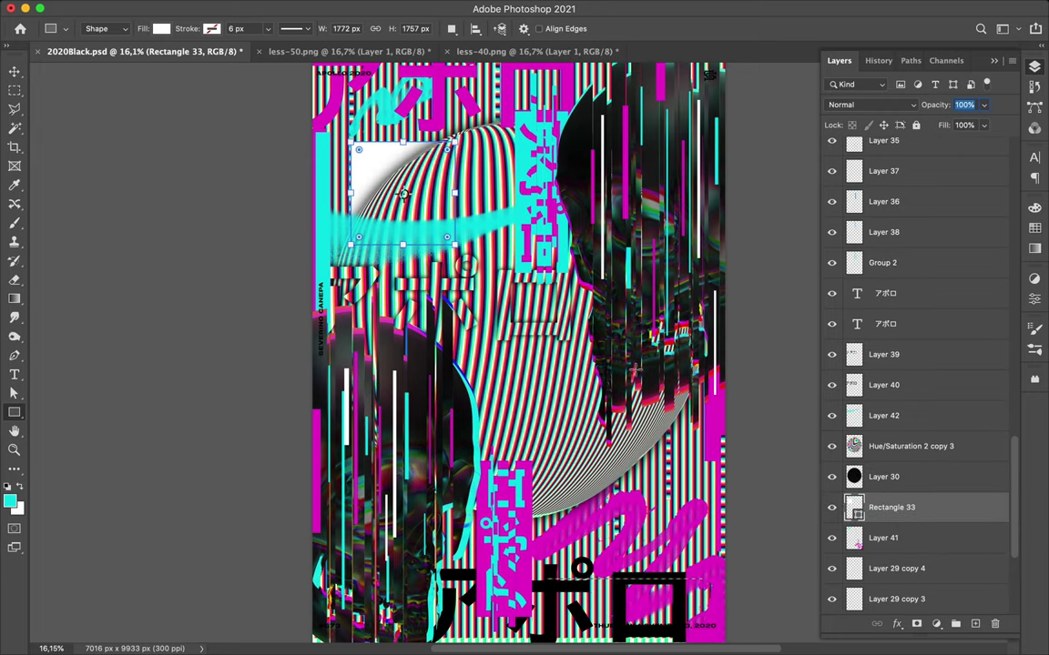
# - Add a thin vertical white bar, move it left, and save 2020Black.psd
pyautogui.moveTo(649, 329); pyautogui.dragTo(655, 500)
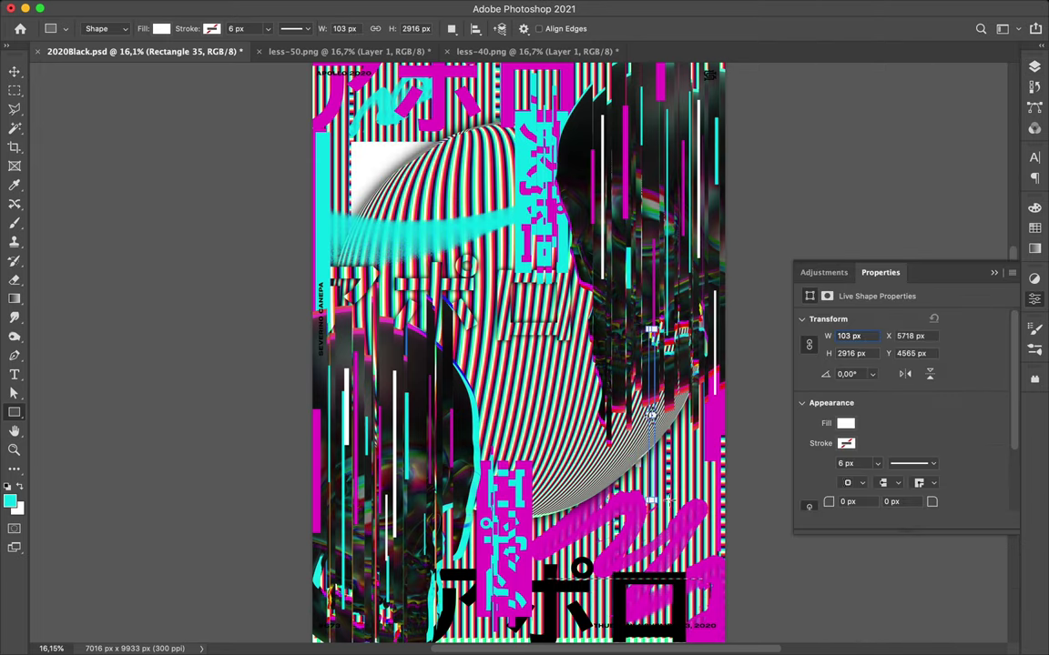
pyautogui.press('v')
pyautogui.moveTo(651, 414); pyautogui.dragTo(407, 413)
pyautogui.hotkey('ctrl', 's')
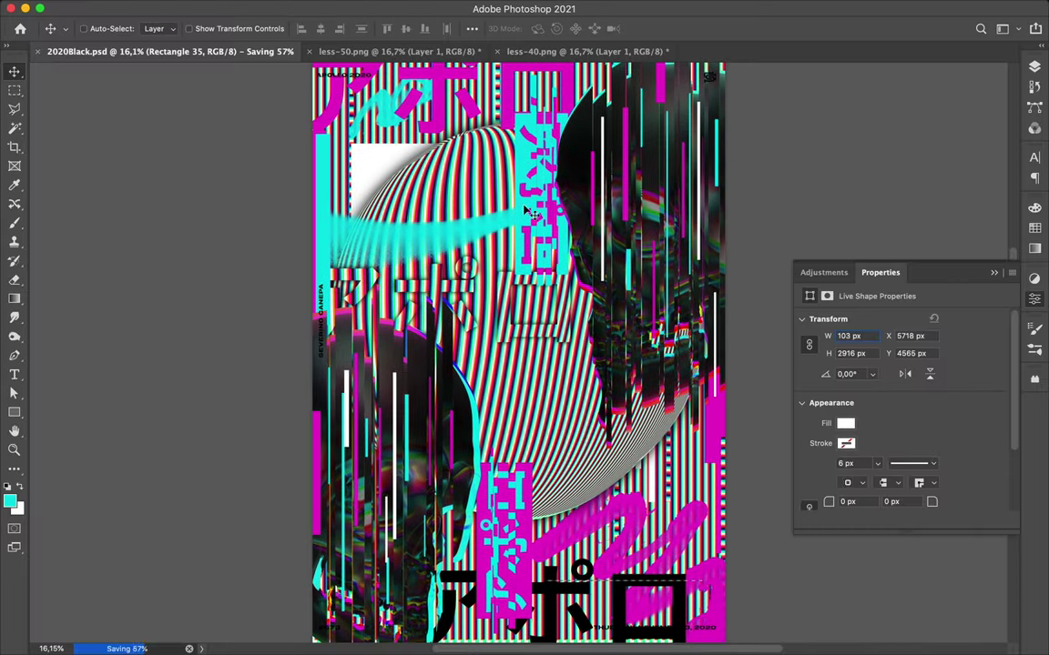
# - Draw a white, outline-free square inside the top-left white box
pyautogui.press('u')
pyautogui.moveTo(387, 177); pyautogui.dragTo(438, 226)
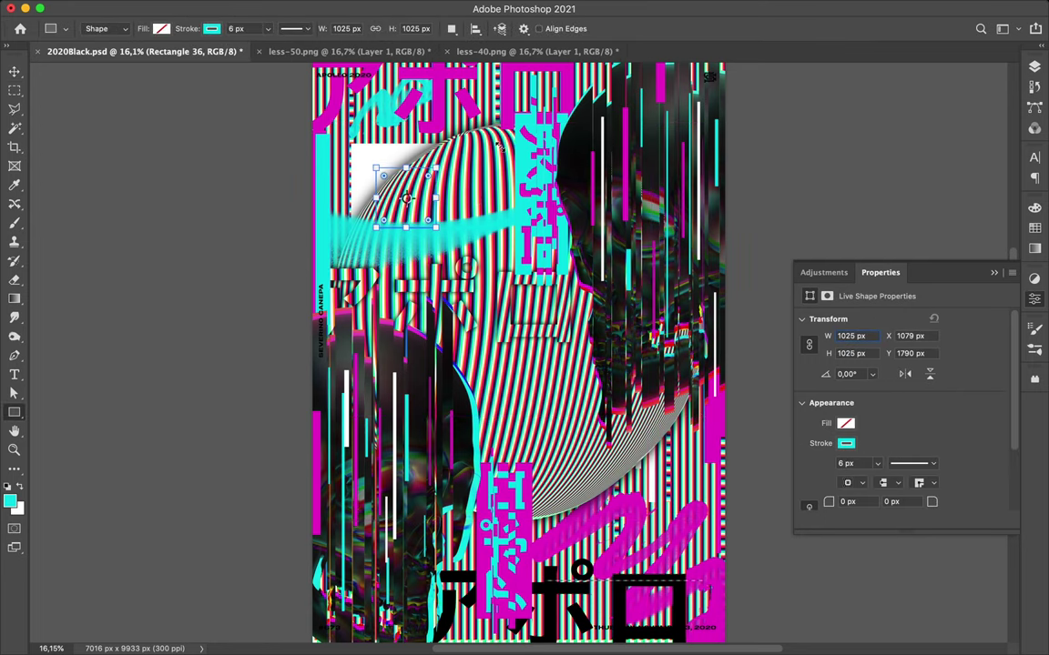
pyautogui.click(161, 28)
pyautogui.click(120, 103)
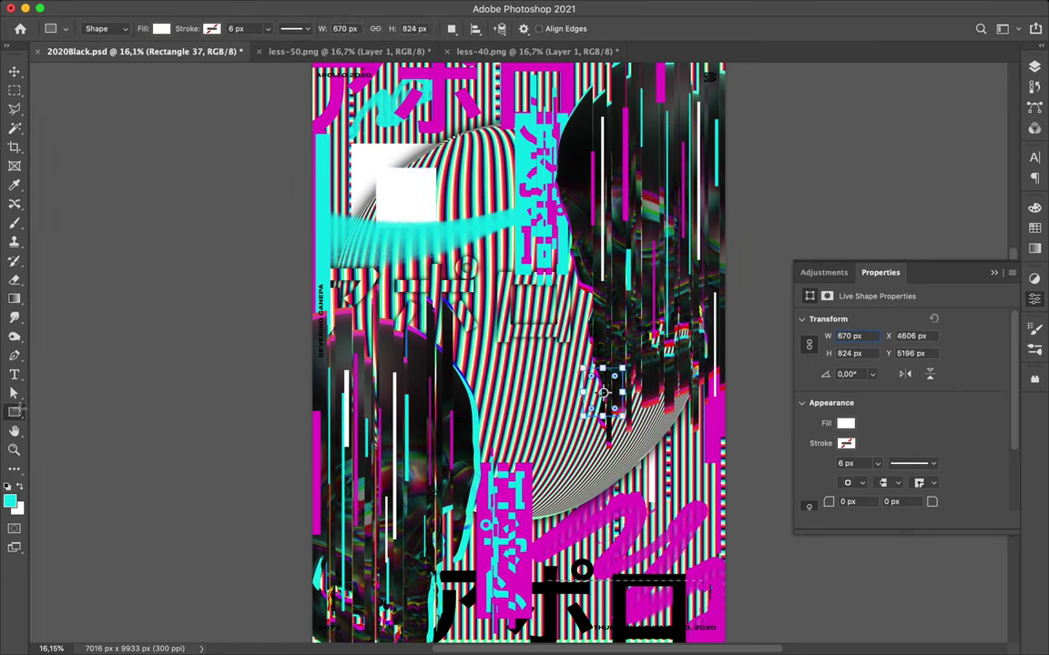
# - Draw a magenta circle over the lower part of the sphere
pyautogui.rightClick(13, 412)
pyautogui.click(74, 438)
pyautogui.moveTo(564, 367); pyautogui.dragTo(652, 453)
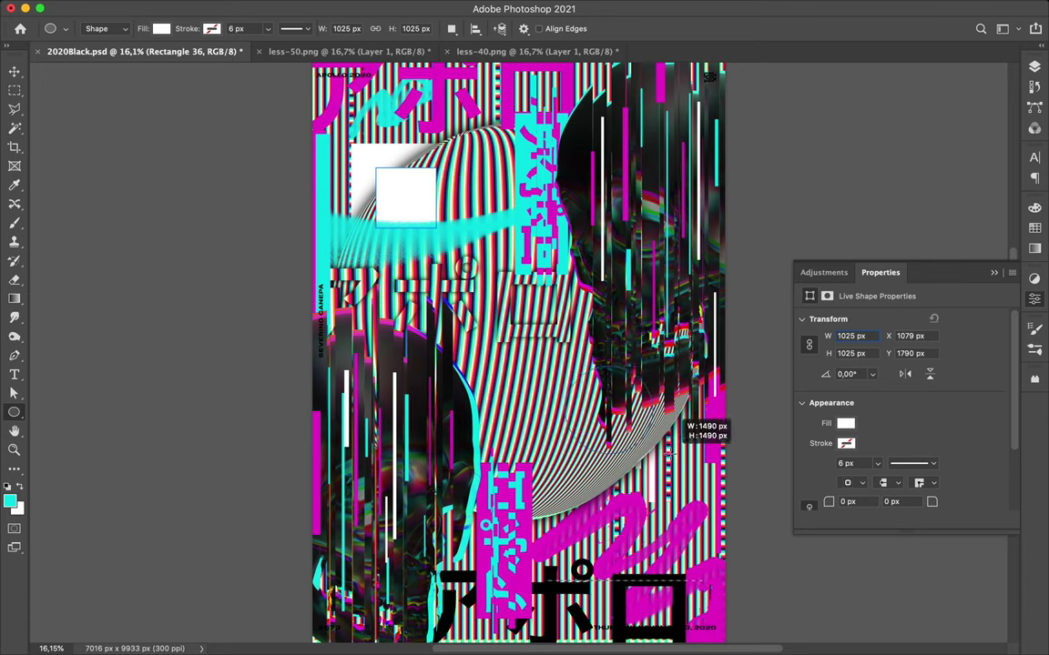
pyautogui.click(1034, 227)
pyautogui.click(889, 247)
# - Duplicate the circle to the left as a cyan copy and merge both circles
pyautogui.hotkey('alt', 'BackSpace')
pyautogui.press('v')
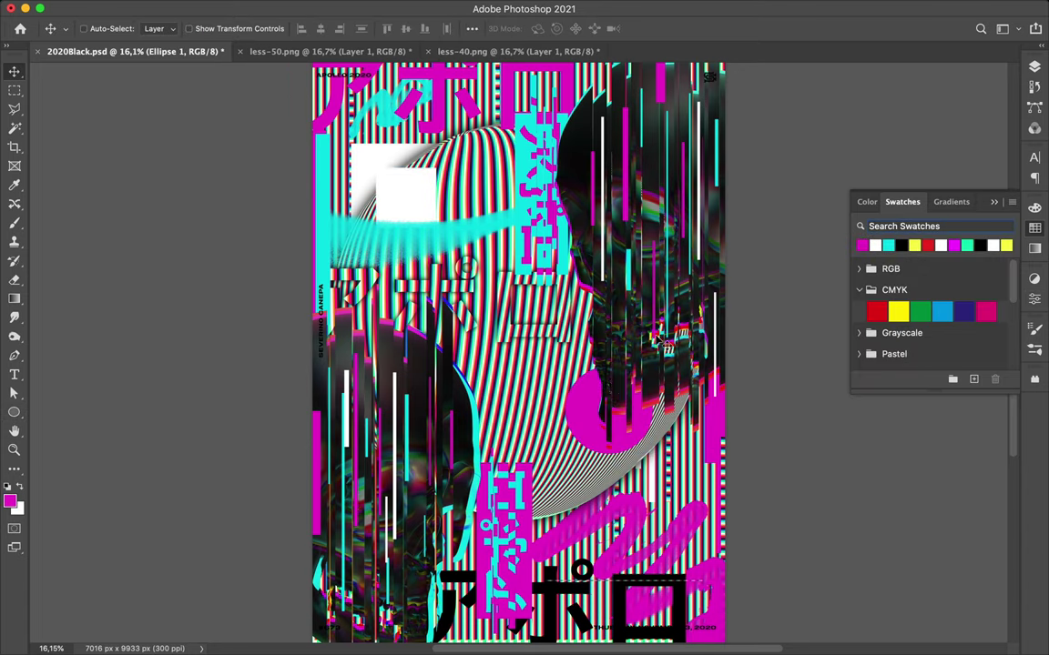
pyautogui.moveTo(462, 430); pyautogui.dragTo(314, 429)
pyautogui.click(966, 246)
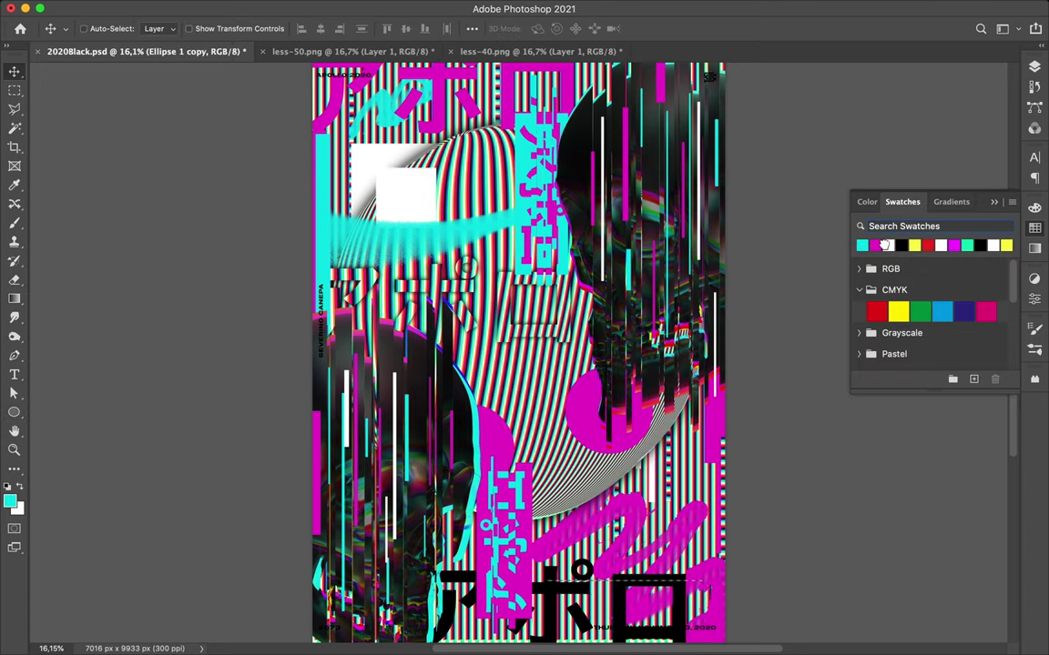
pyautogui.hotkey('alt', 'BackSpace')
pyautogui.hotkey('ctrl', 'e')
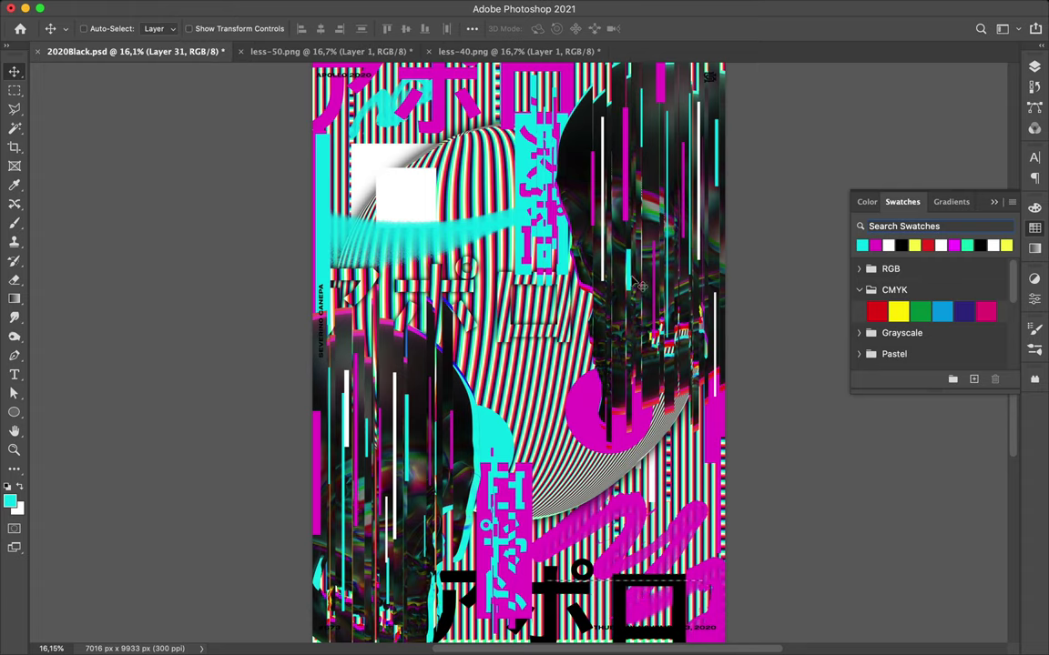